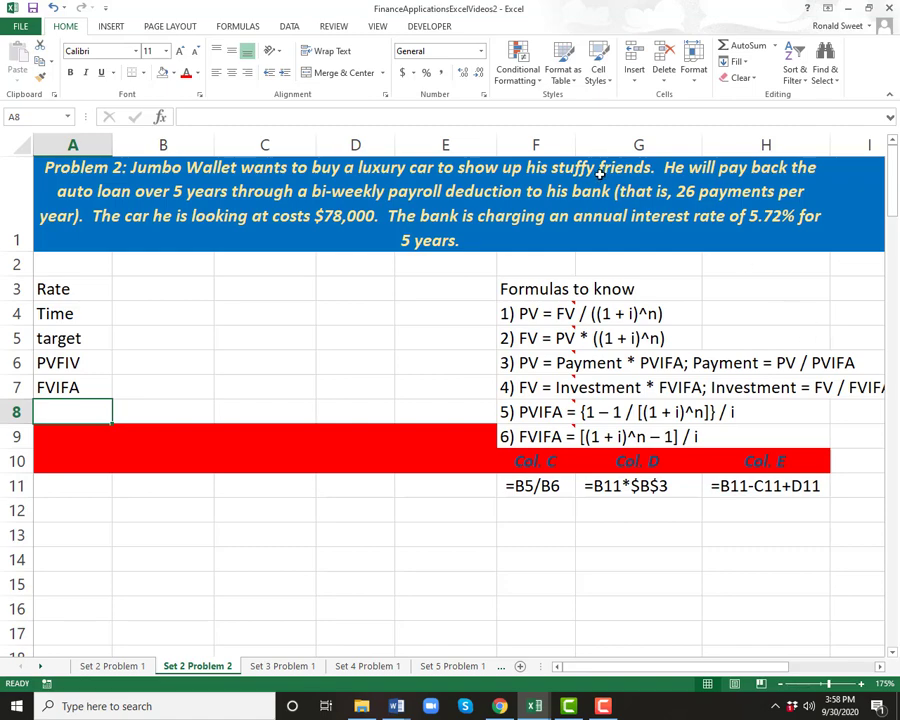
left_click(86, 190)
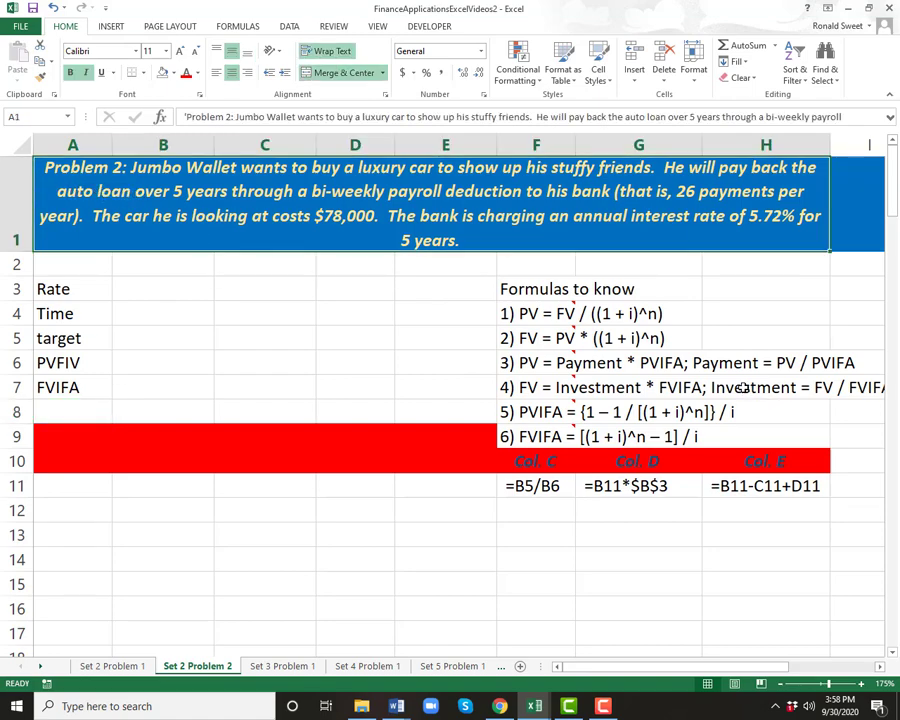
left_click(530, 364)
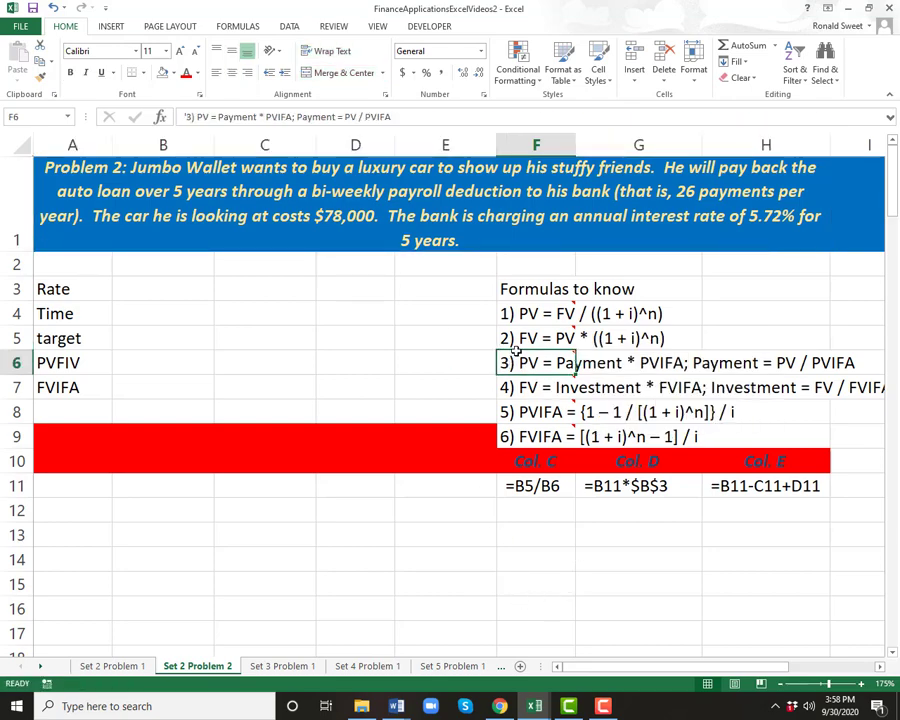
mouse_move(518, 360)
left_click_drag(506, 366, 828, 366)
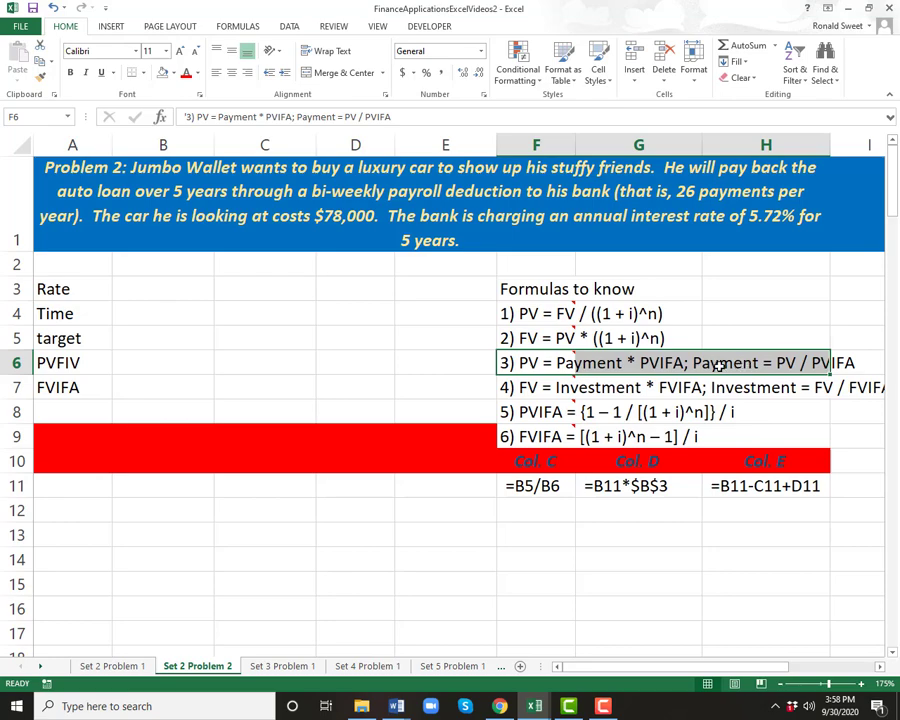
Capitalize the first letter of the label in A5 so that it reads Target.
left_click(72, 338)
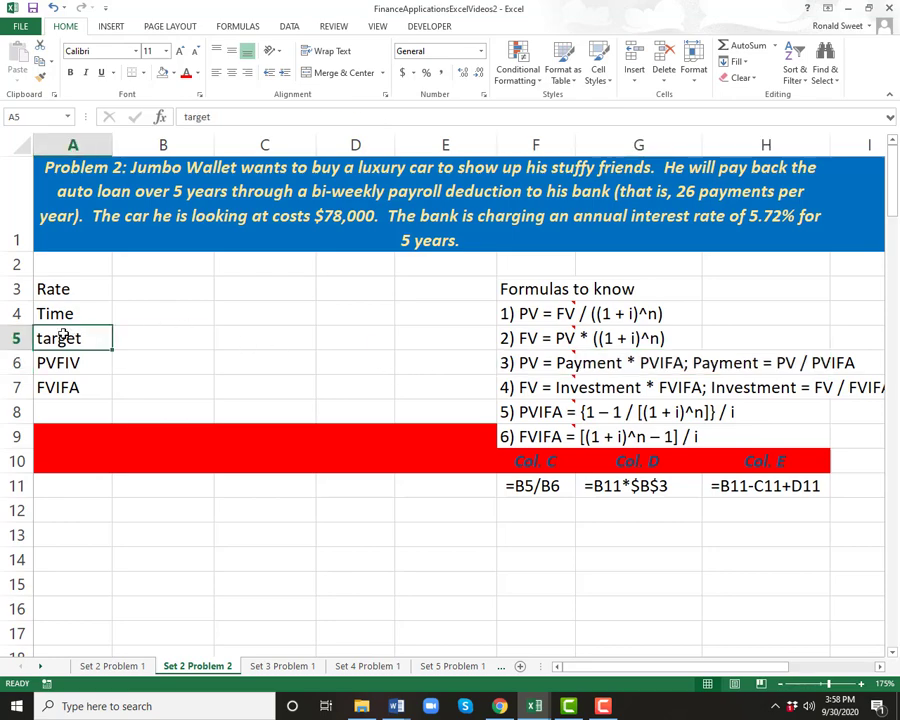
key("F2")
key("Home")
key("Delete")
type("T")
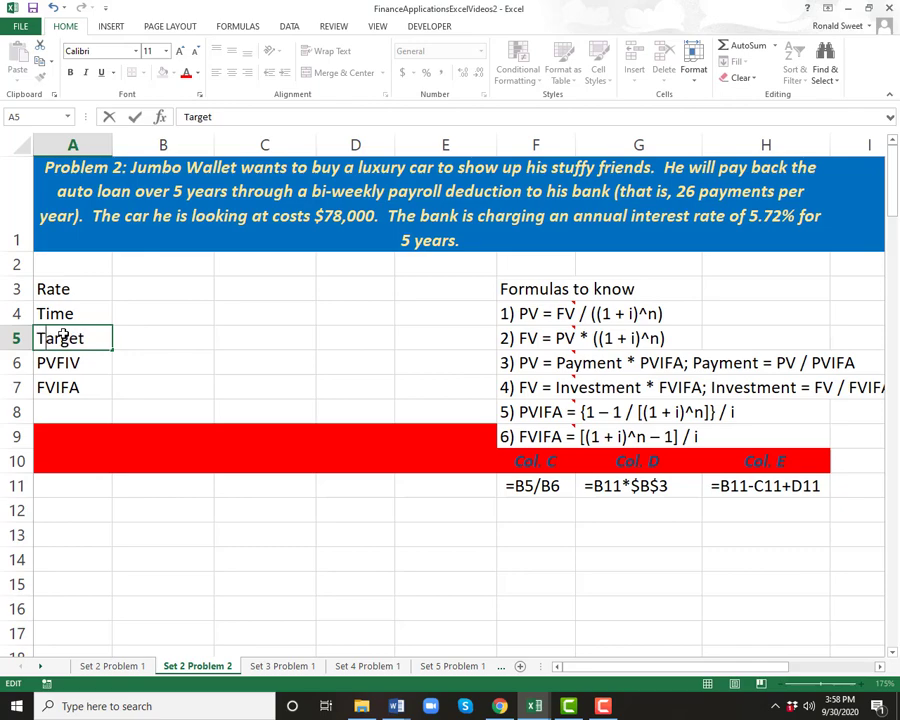
key("Return")
Review the labels in A3:A7 to see which inputs and factors the loan problem needs.
key("Down")
key("Up")
key("Up")
key("Up")
key("Right")
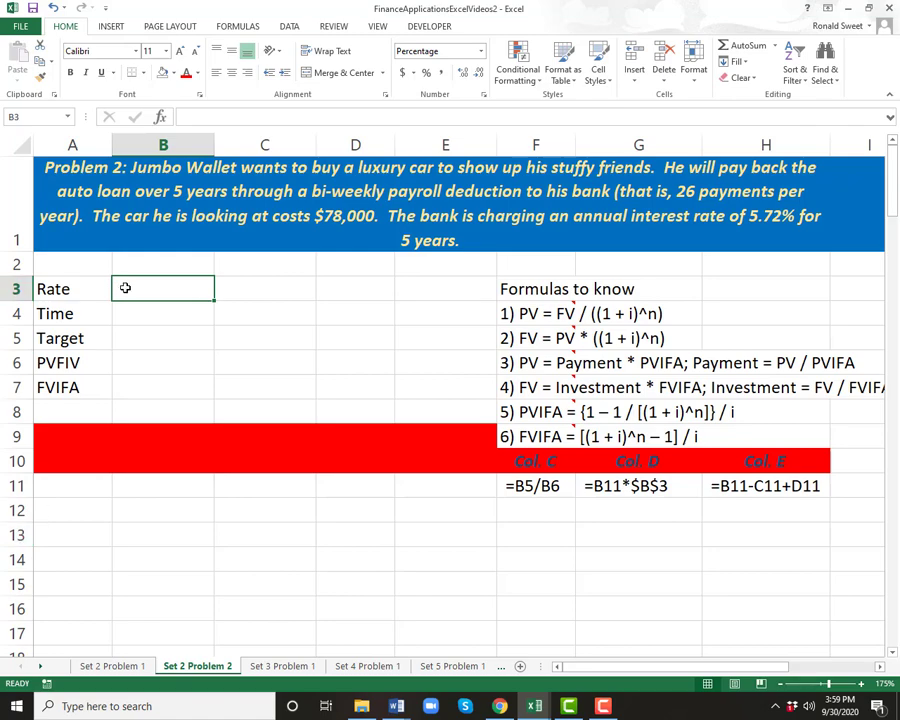
left_click_drag(70, 289, 84, 391)
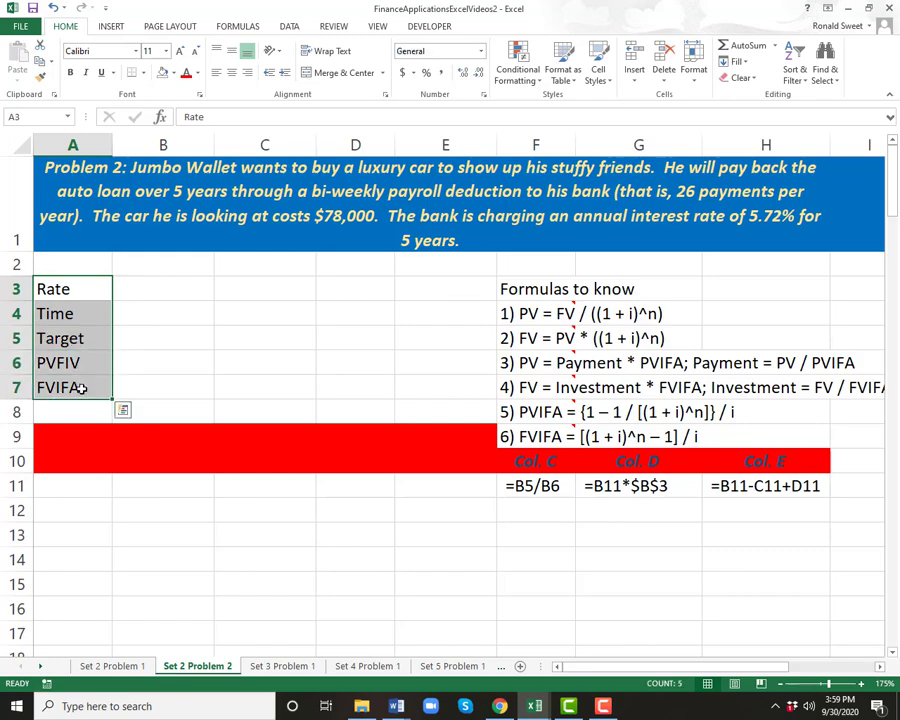
left_click(158, 288)
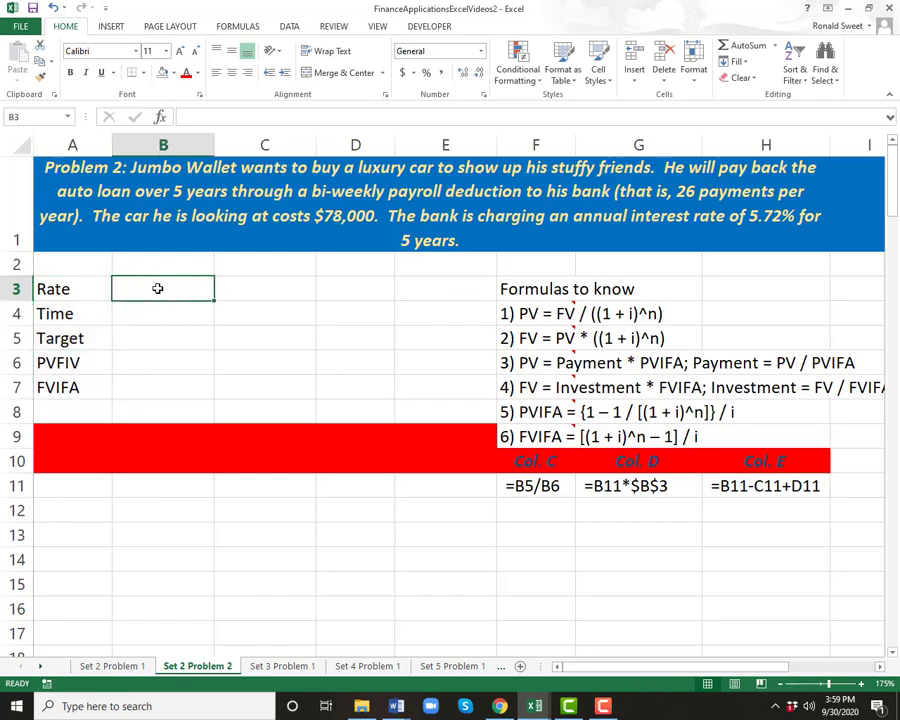
left_click(86, 317)
left_click(78, 338)
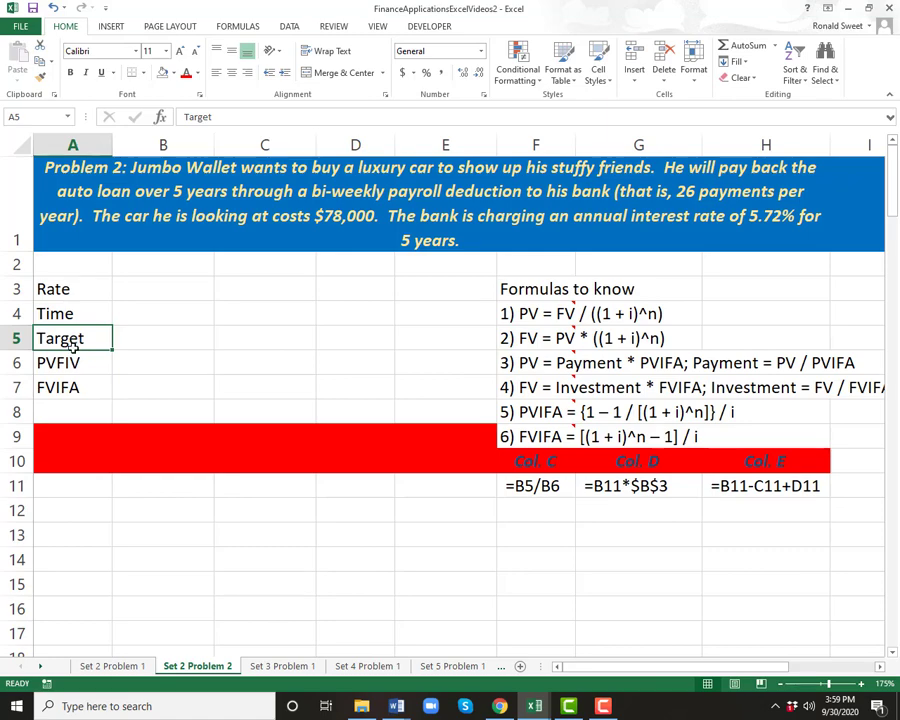
left_click(69, 364)
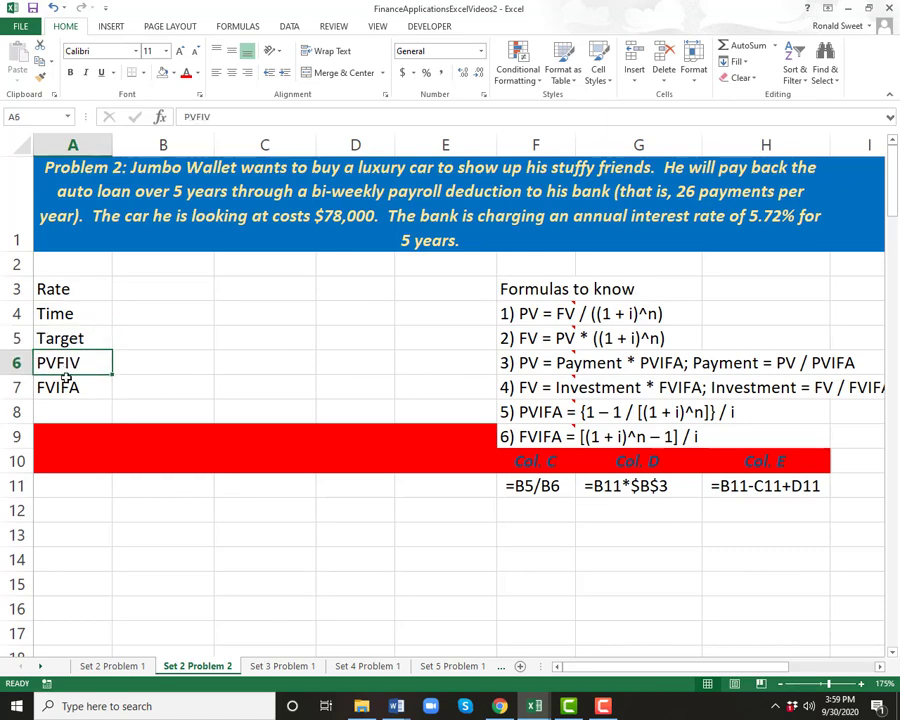
left_click(63, 384)
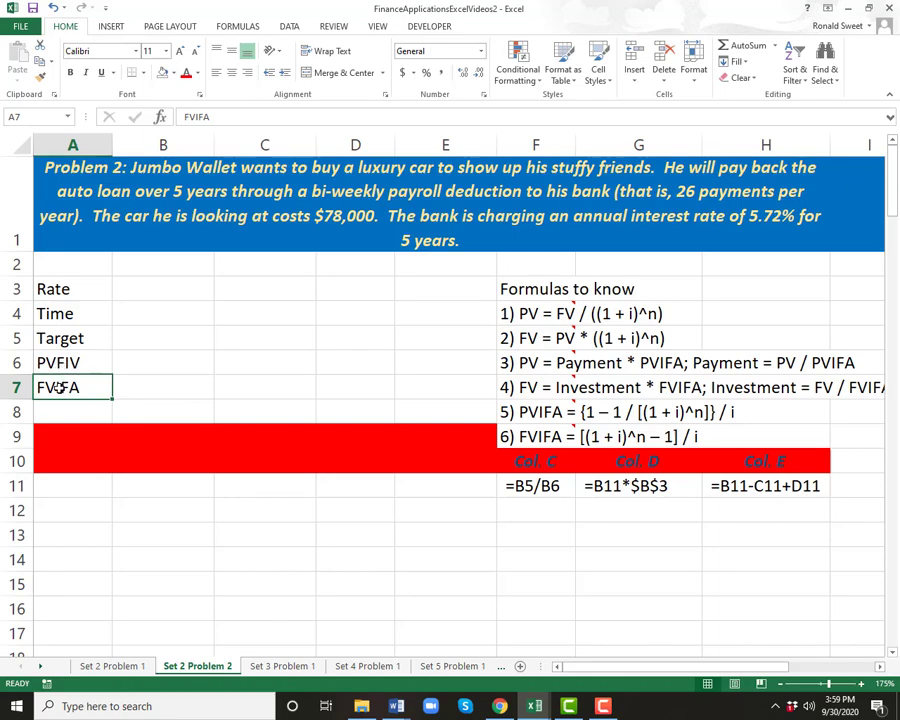
left_click_drag(45, 300, 84, 388)
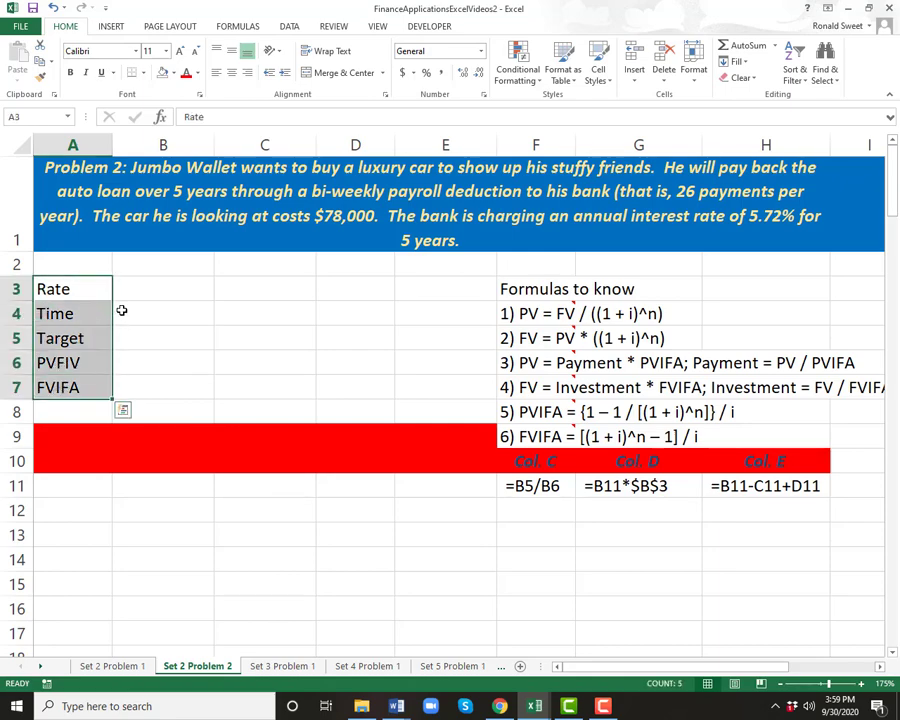
left_click(145, 294)
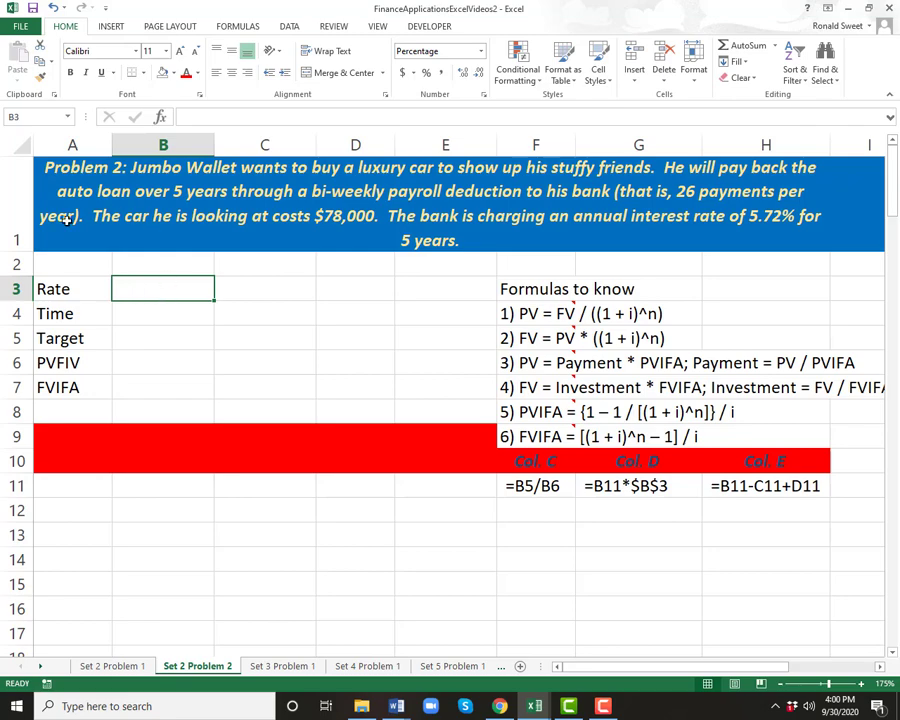
Copy the entire Set 2 Problem 2 sheet into a new worksheet, and return to the original sheet.
left_click(24, 146)
right_click(74, 216)
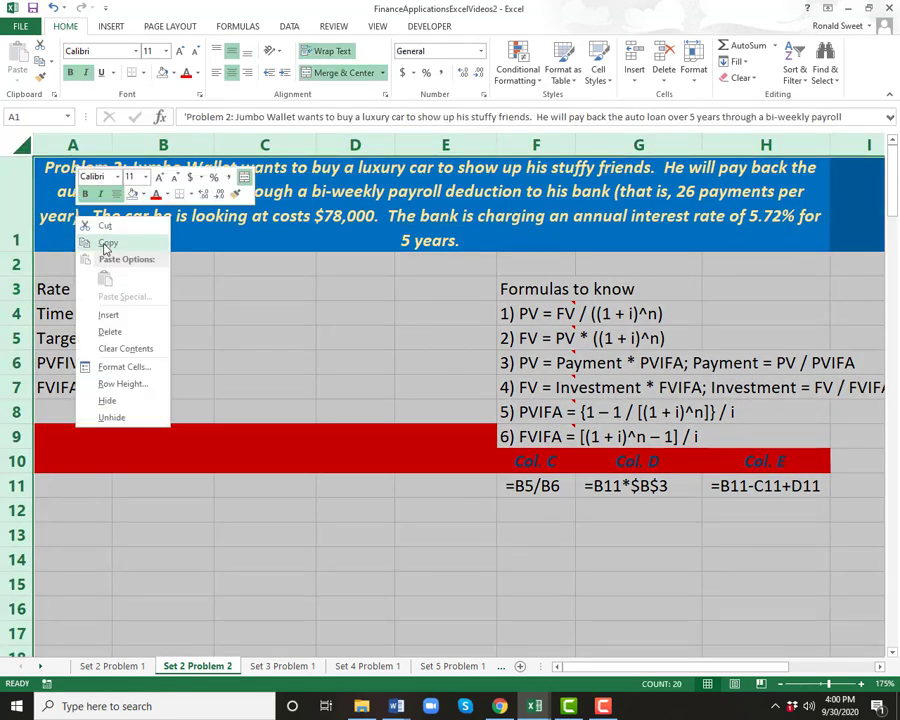
left_click(106, 240)
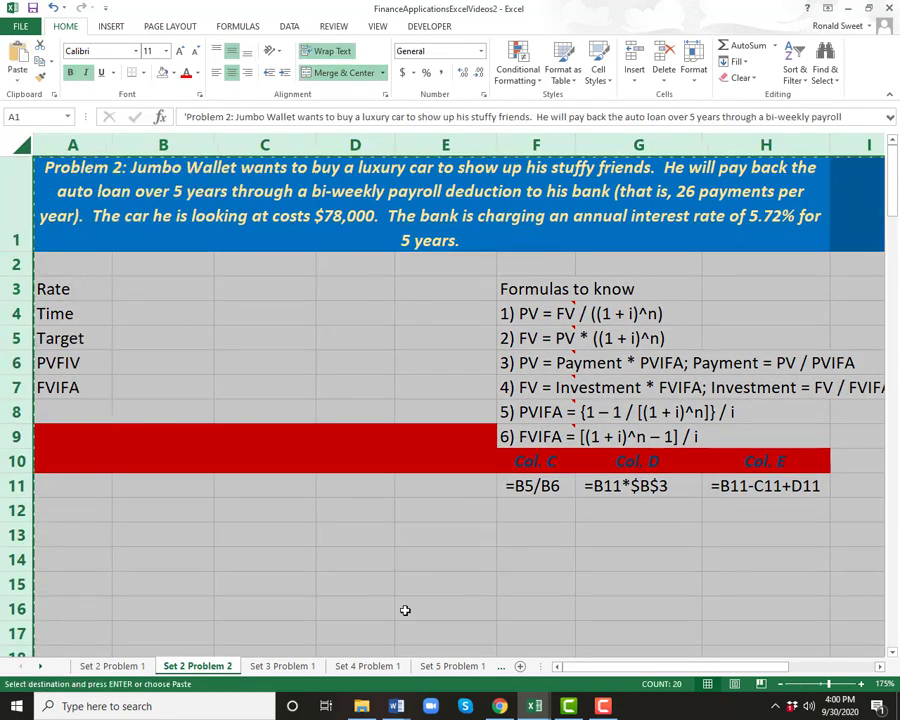
left_click(520, 666)
key("Return")
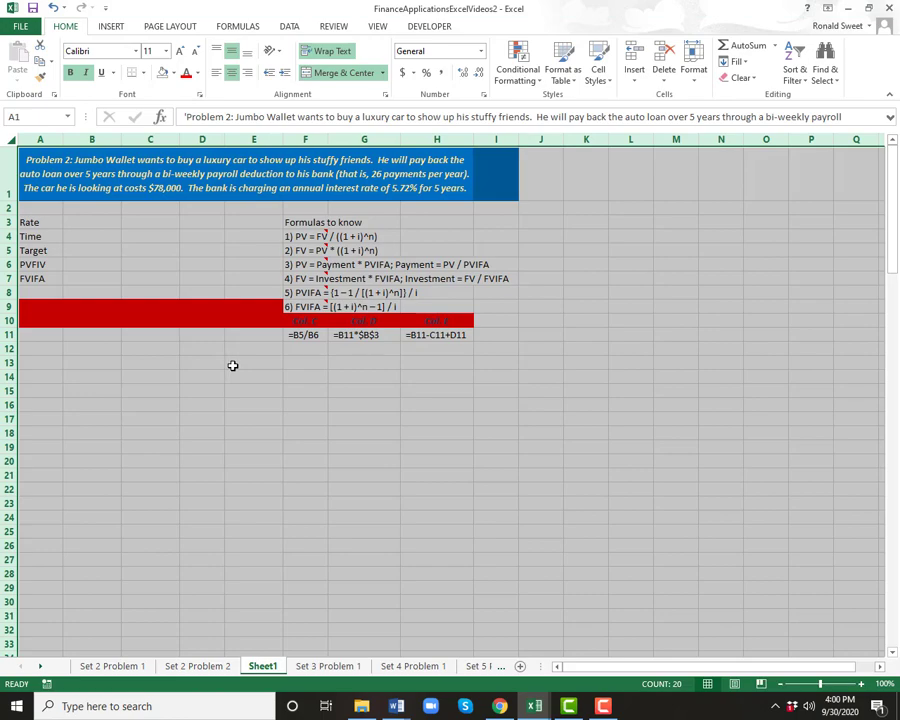
left_click(199, 666)
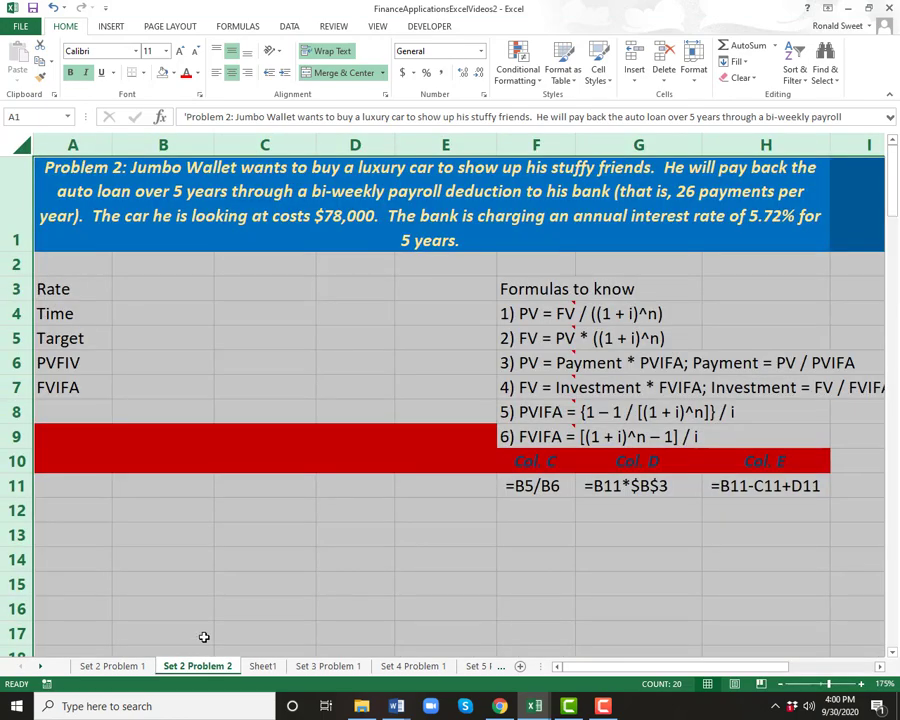
Enter the car's cost of 78000 as the Target value in B5.
left_click(124, 288)
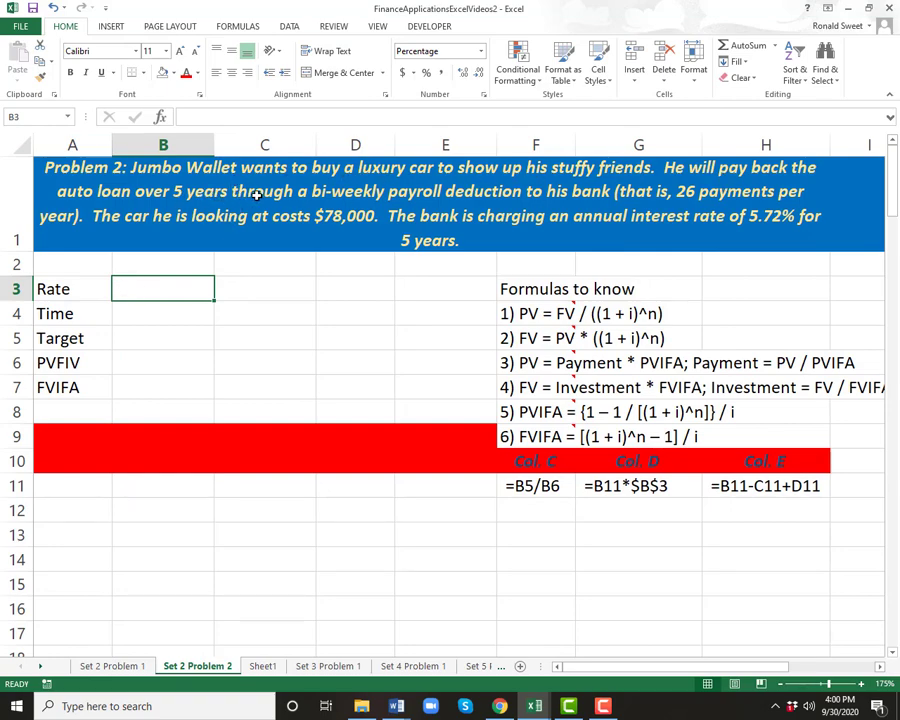
left_click(149, 313)
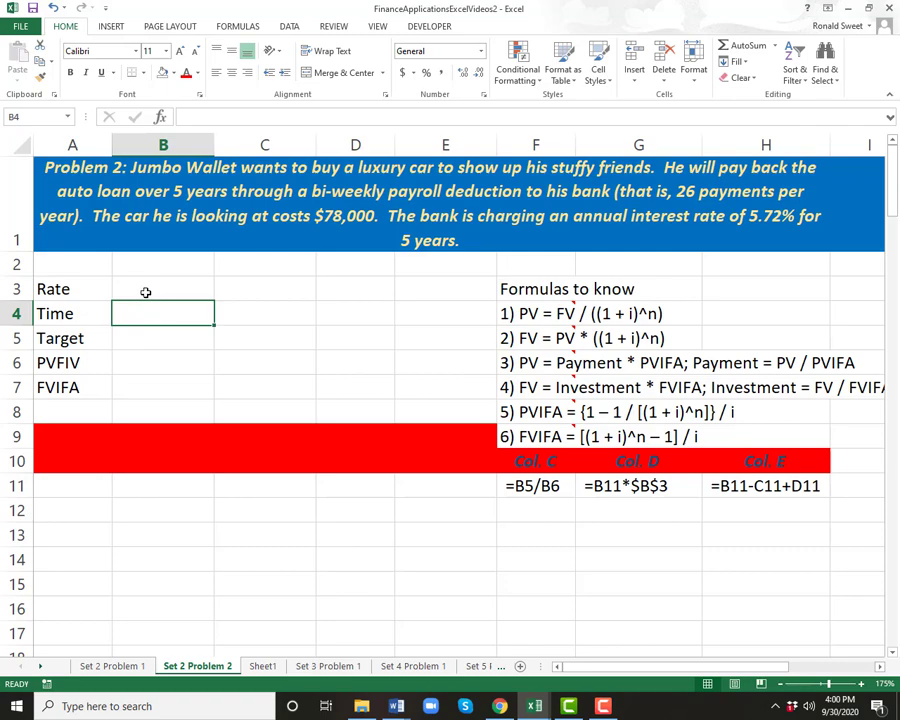
left_click(143, 287)
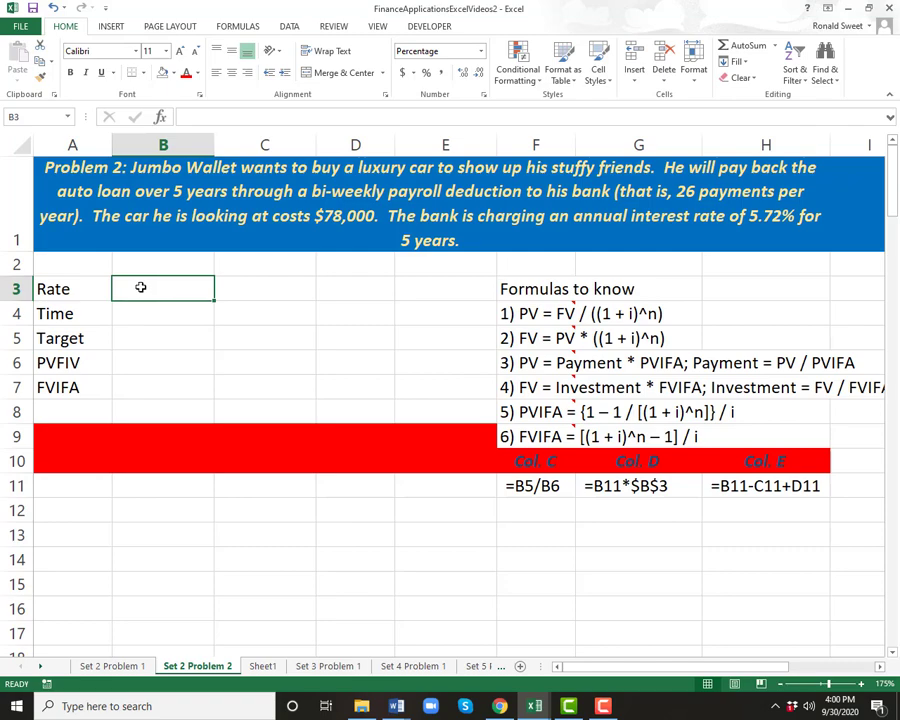
key("Left")
key("Down")
key("Down")
key("Right")
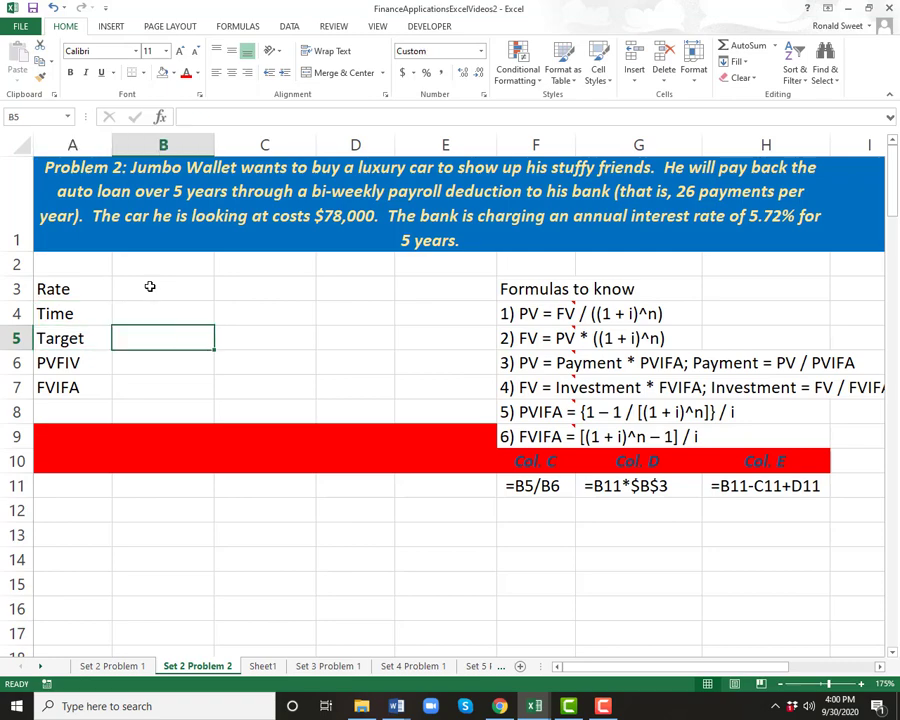
type("78000")
key("ctrl+Return")
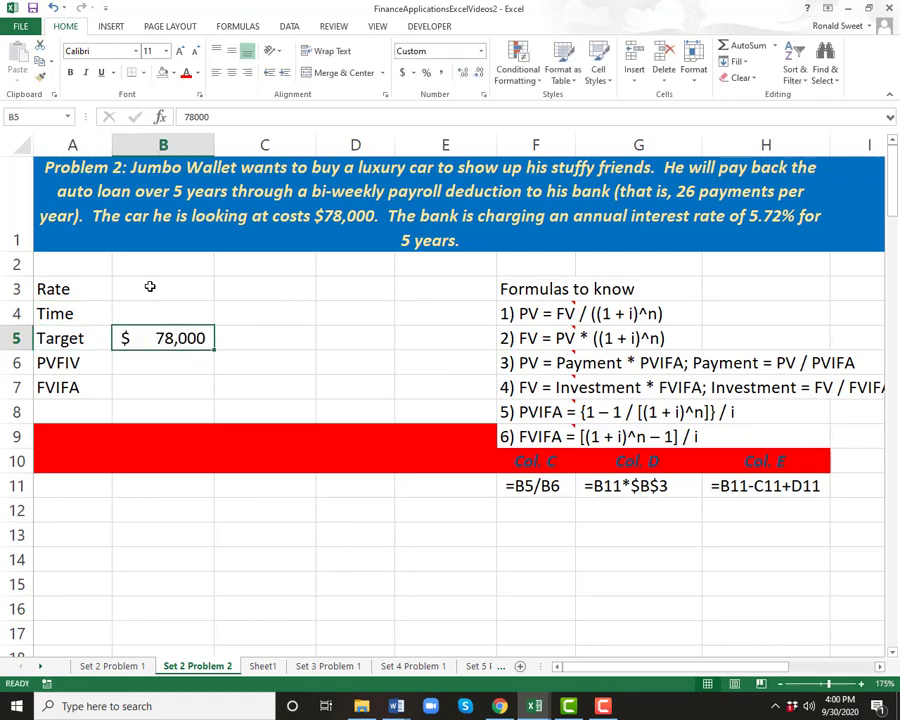
Enter the bi-weekly interest rate in B3 as the formula +5.72%/26.
key("Up")
key("Up")
type("+.")
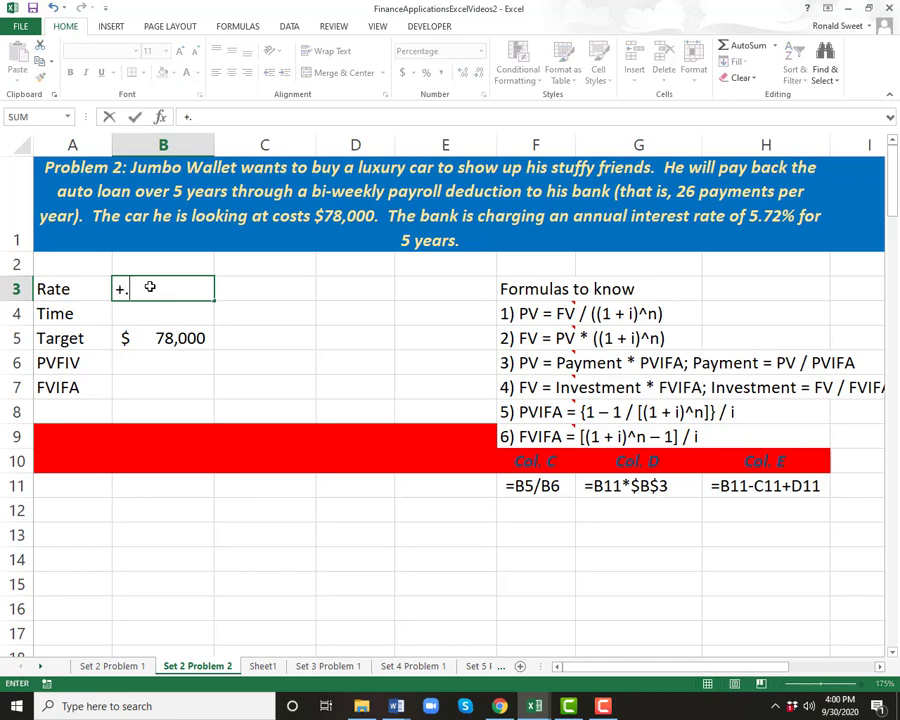
key("BackSpace")
type("5.7%")
left_click(148, 288)
type("2%/26")
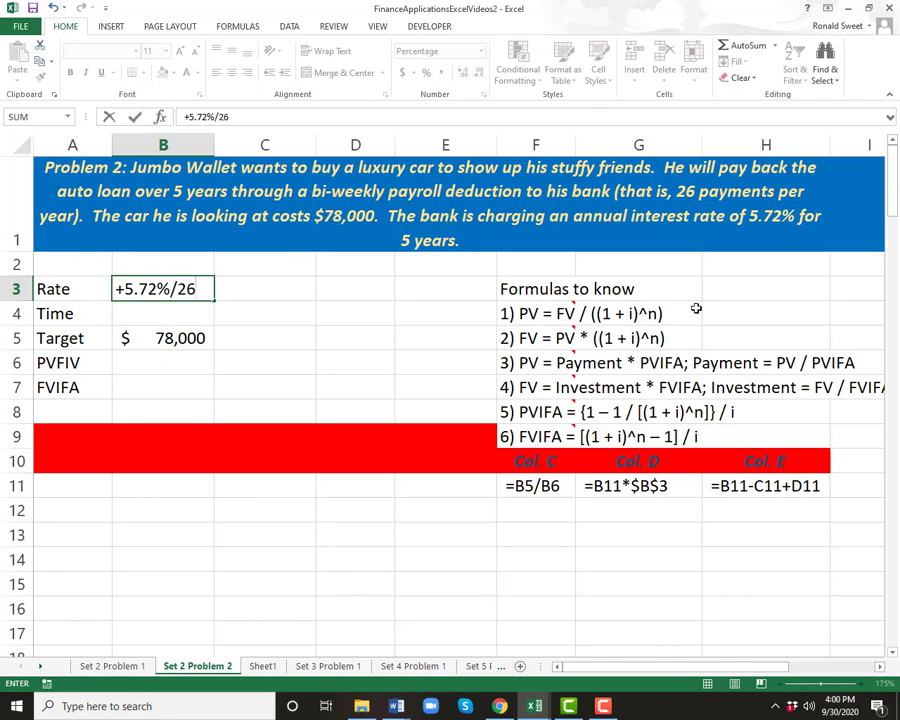
key("ctrl+Return")
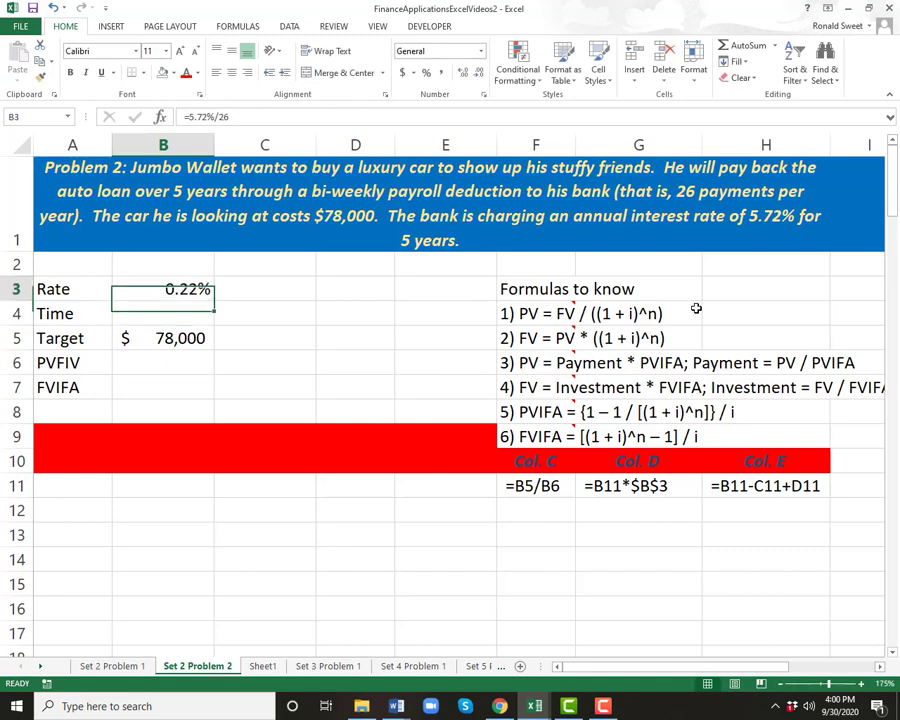
Place a text copy of the rate formula =5.72%/26 in C3, keeping B3 as a working formula.
key("F2")
key("ctrl+Return")
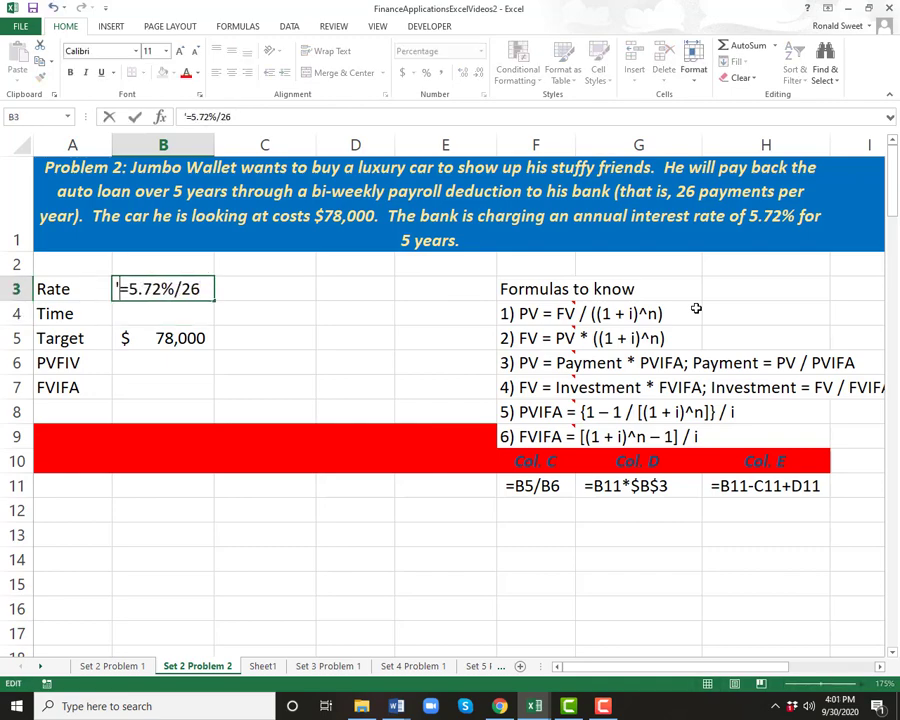
key("ctrl+c")
key("Right")
key("ctrl+v")
key("Left")
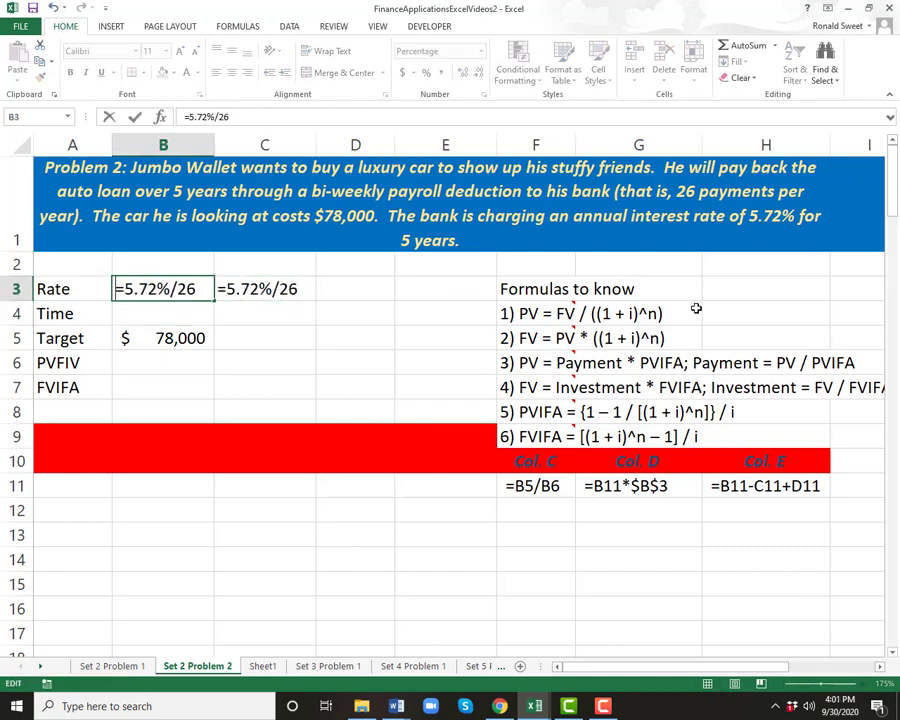
key("F2")
key("Return")
key("Up")
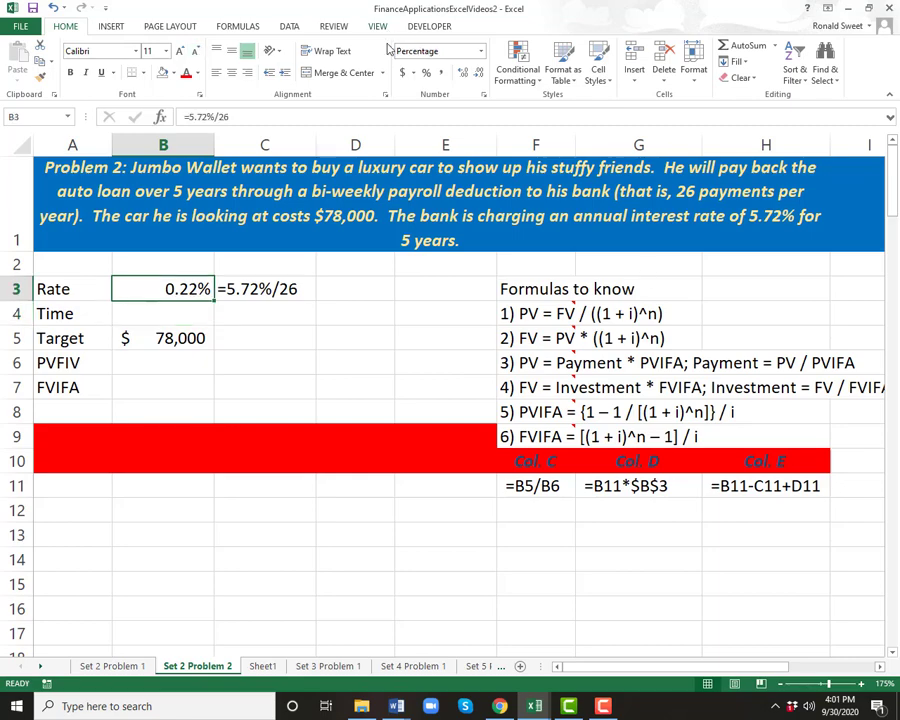
Format the rate in B3 as a percentage with two decimal places.
left_click(426, 73)
left_click(463, 72)
left_click(463, 72)
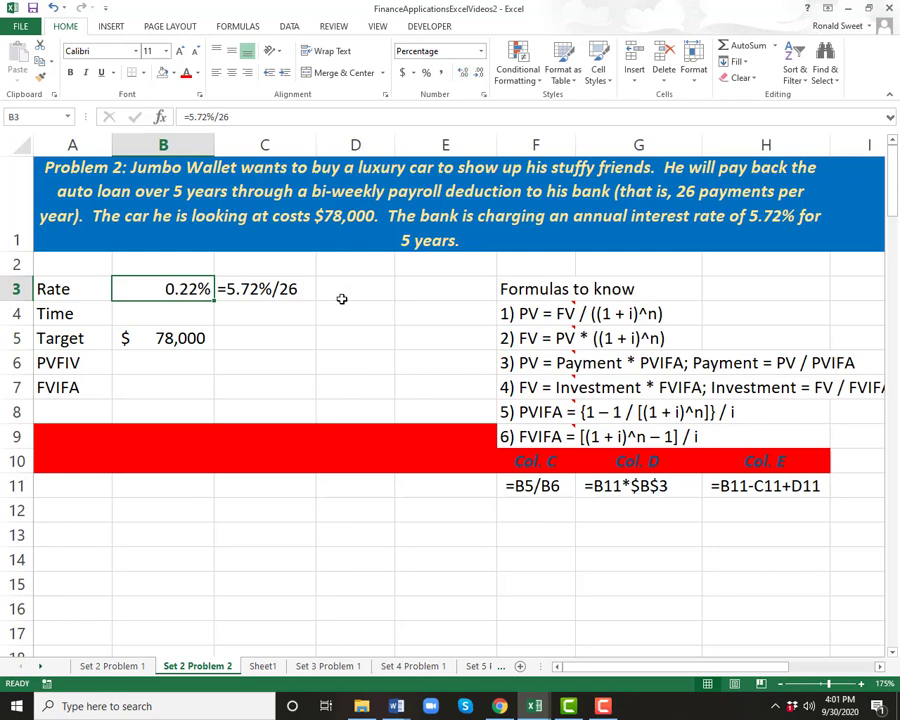
Enter the total number of payments in B4 as the formula +5*26.
left_click(135, 318)
type("+")
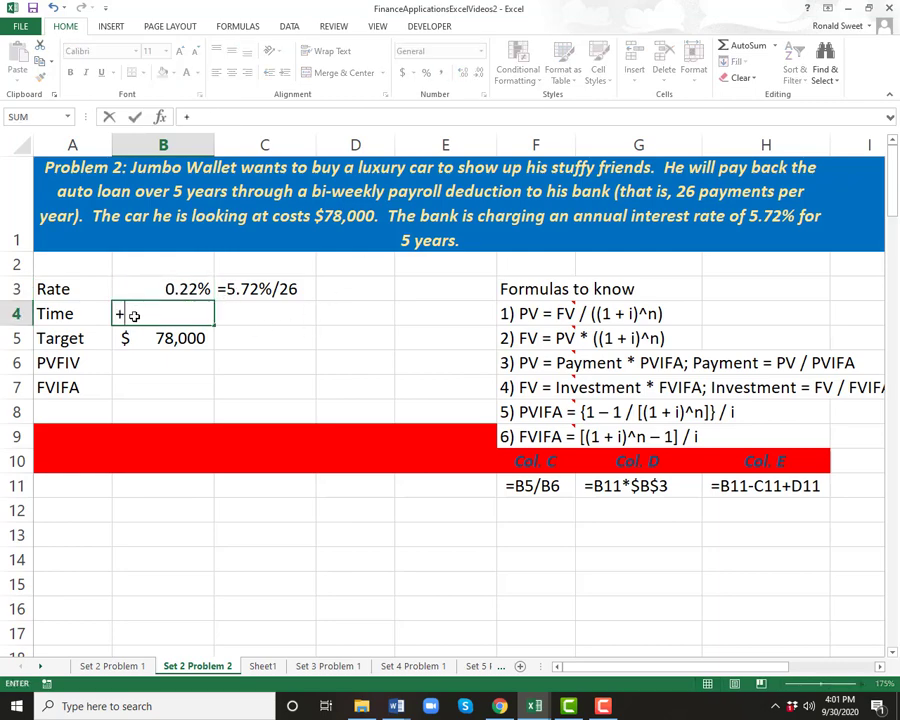
type("5*26")
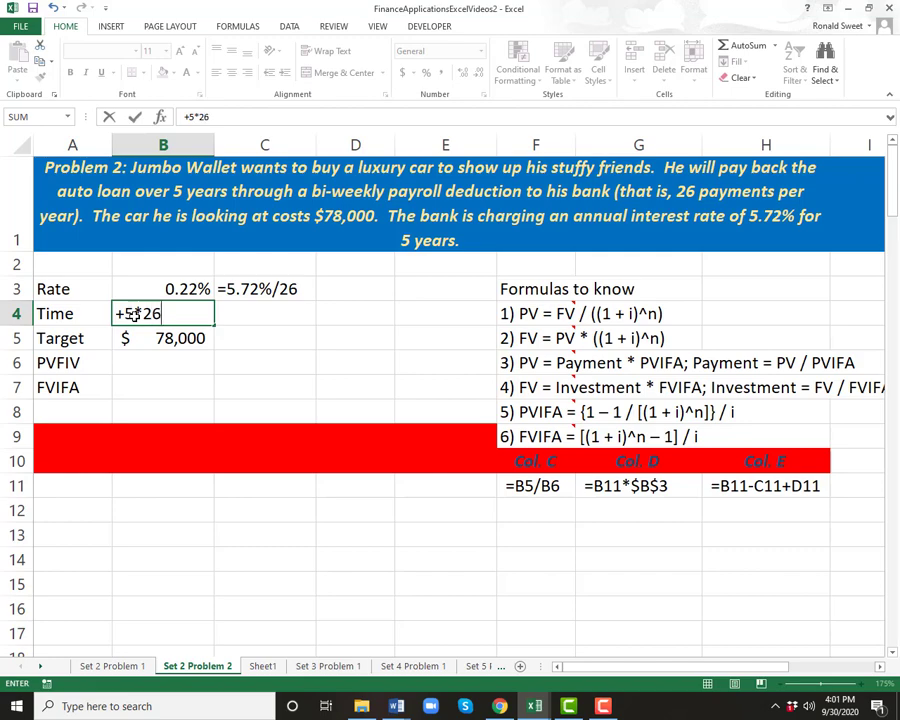
key("Return")
Turn the time formula in B4 into text with a leading apostrophe and copy it to C4.
key("Up")
key("F2")
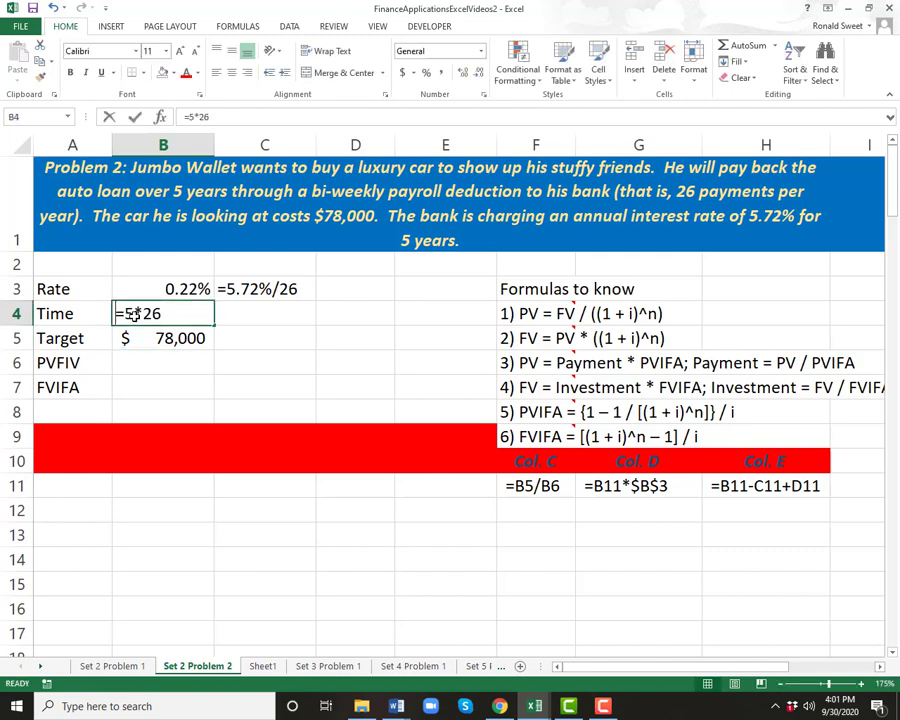
key("Home")
type("'")
key("Return")
key("Up")
key("ctrl+c")
key("Right")
key("ctrl+v")
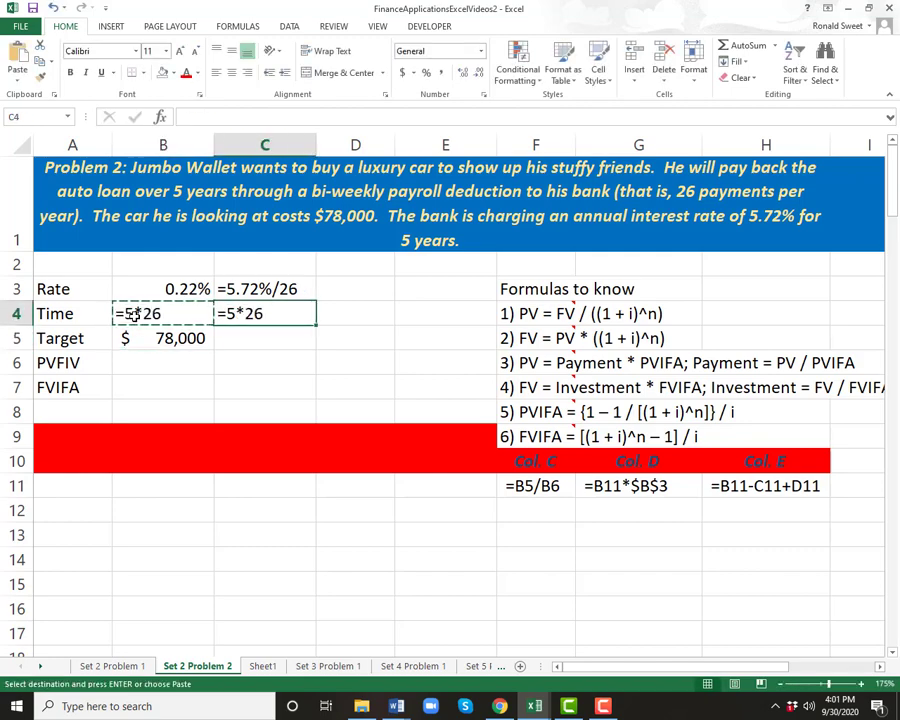
Remove the apostrophe from B4 so that =5*26 works as a formula again.
key("Escape")
key("Left")
key("F2")
key("Home")
key("Delete")
key("Return")
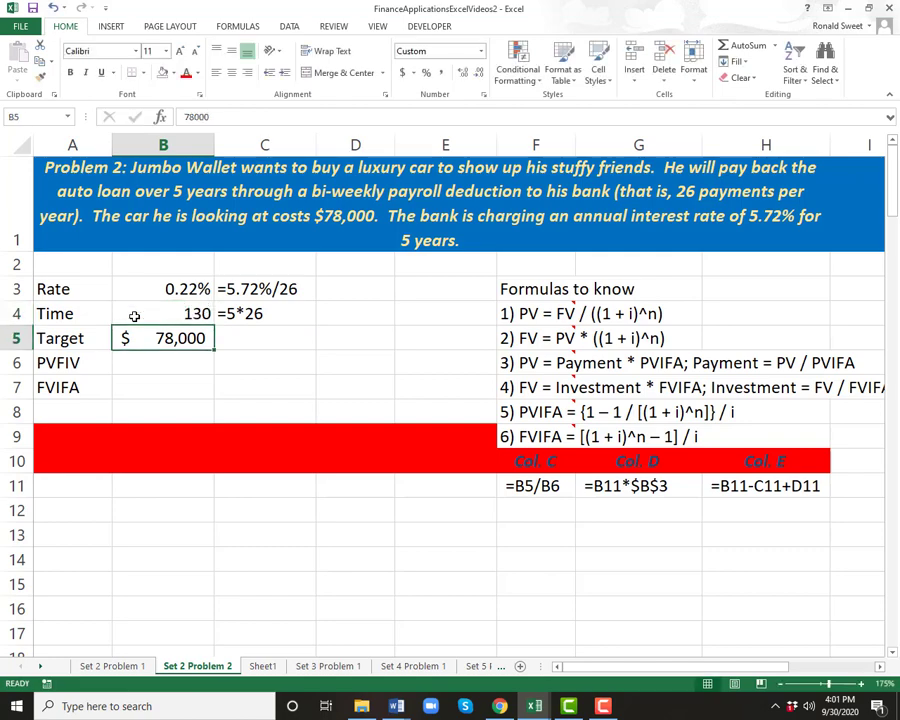
key("Up")
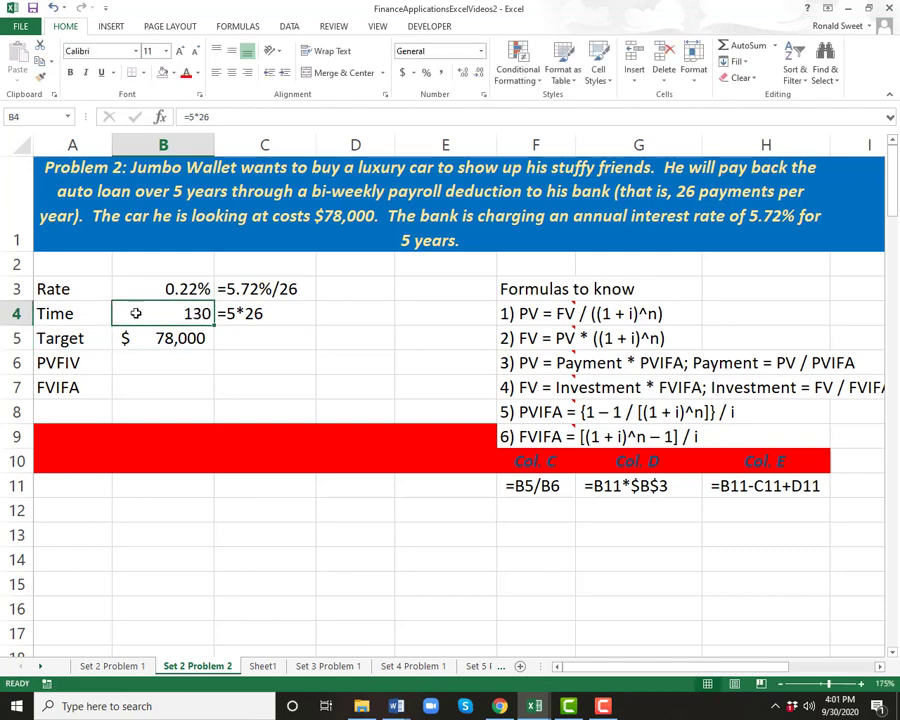
Enter the car's price of 78000 as the target amount in B5.
left_click(127, 340)
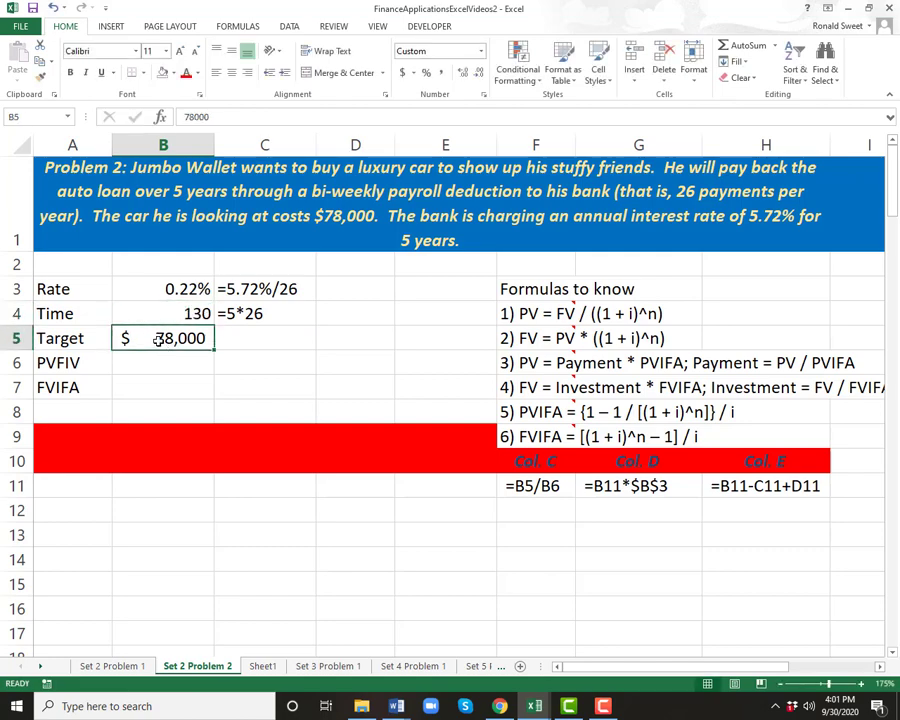
type("7800")
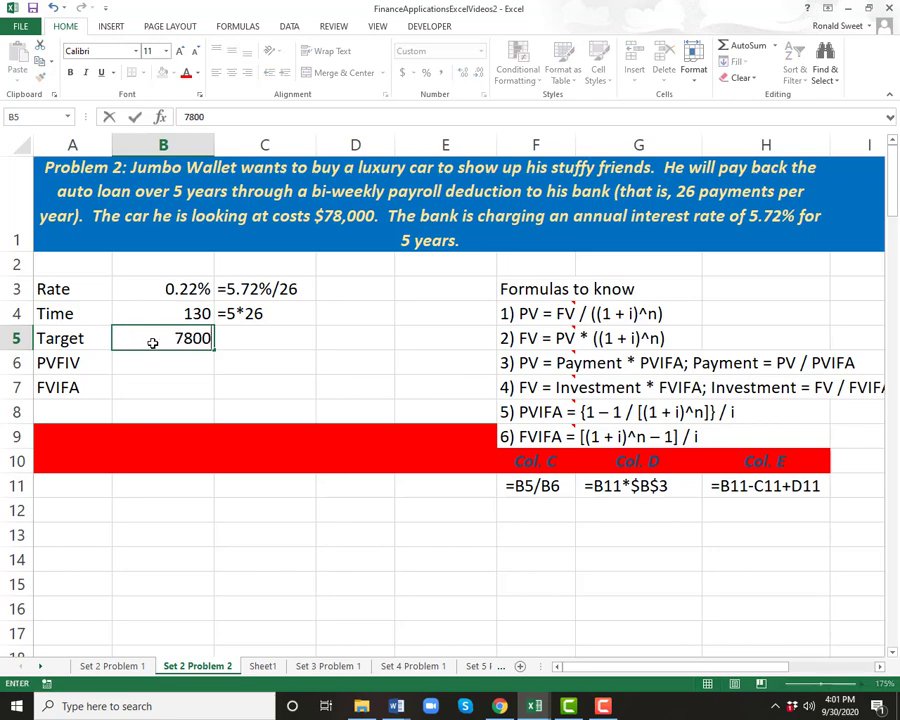
type("0")
key("Return")
key("Up")
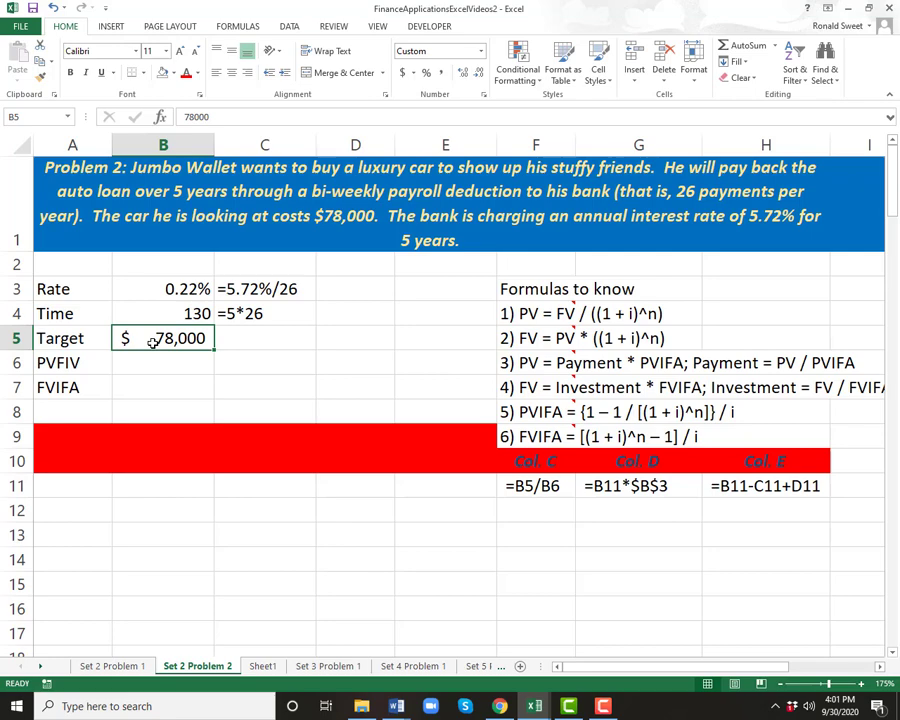
Enter the present value annuity factor in B6 as =(1-1/((1+B3)^B4))/B3.
key("Return")
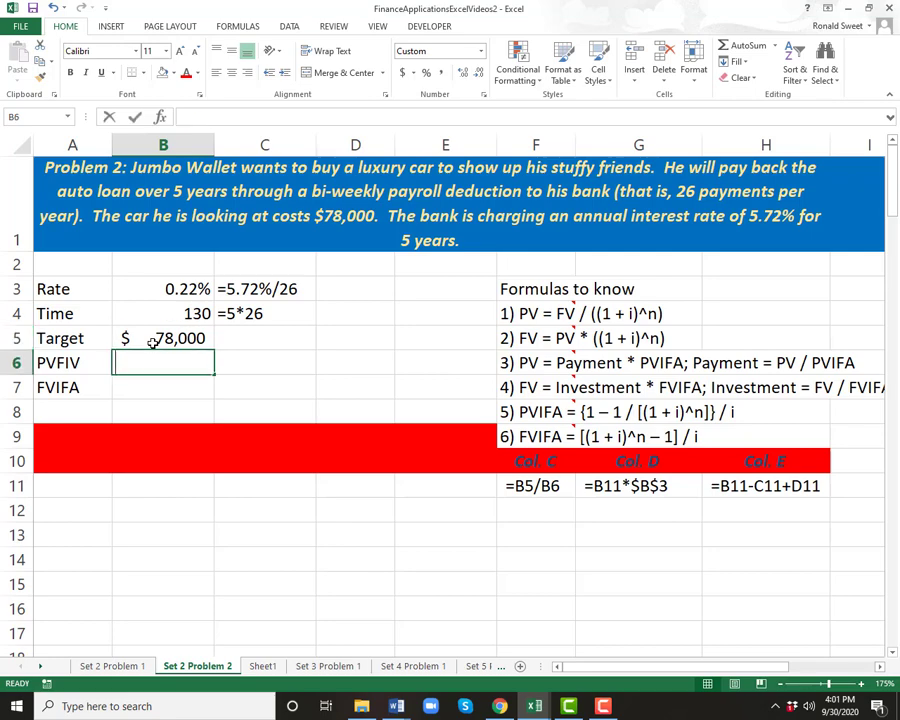
type("=(")
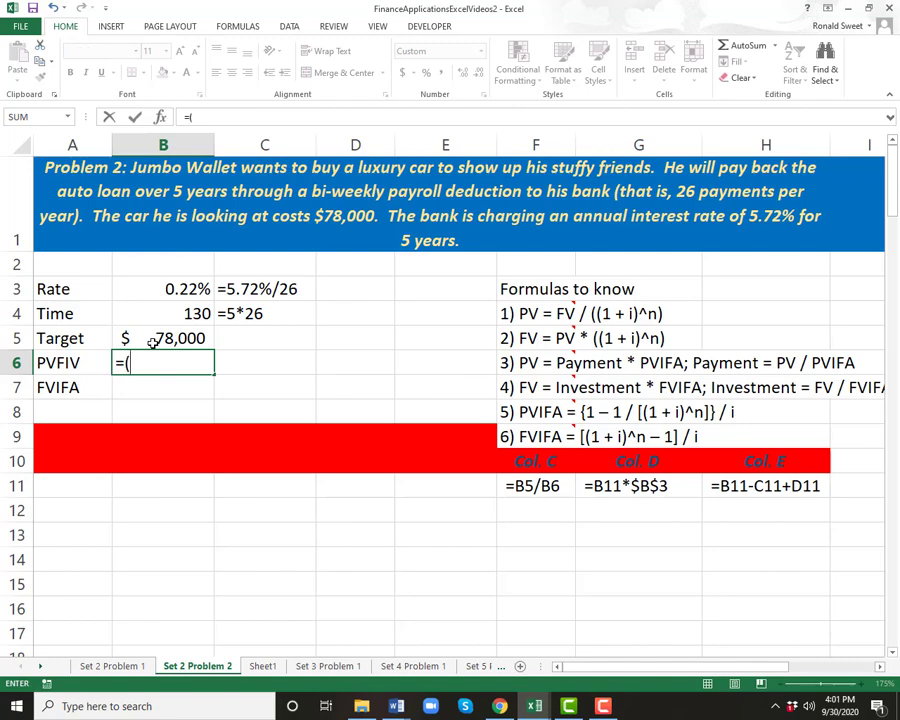
type("1-1/((")
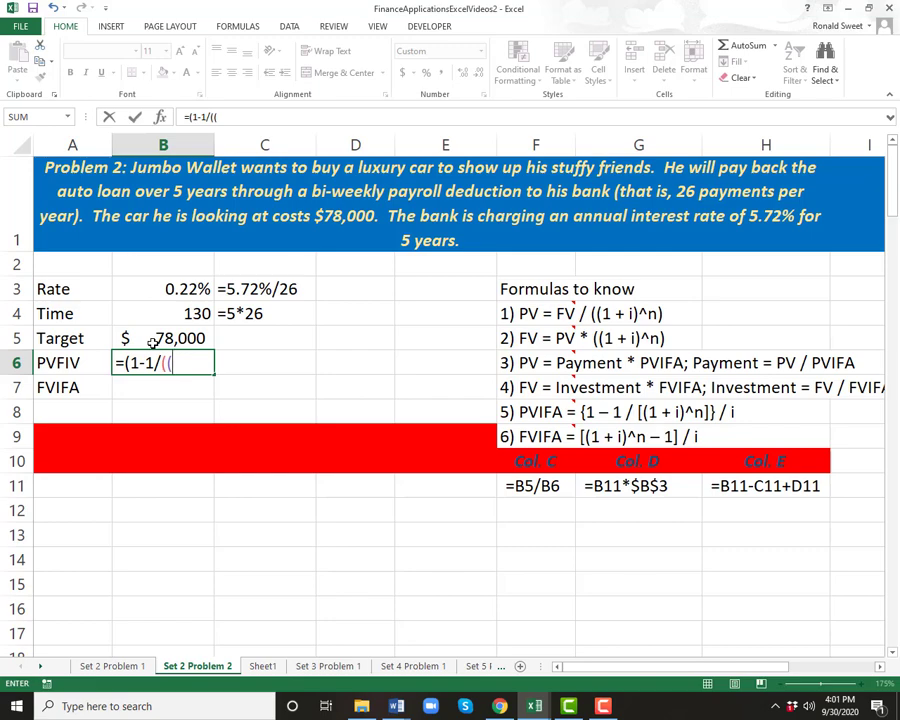
type("1+")
left_click(139, 287)
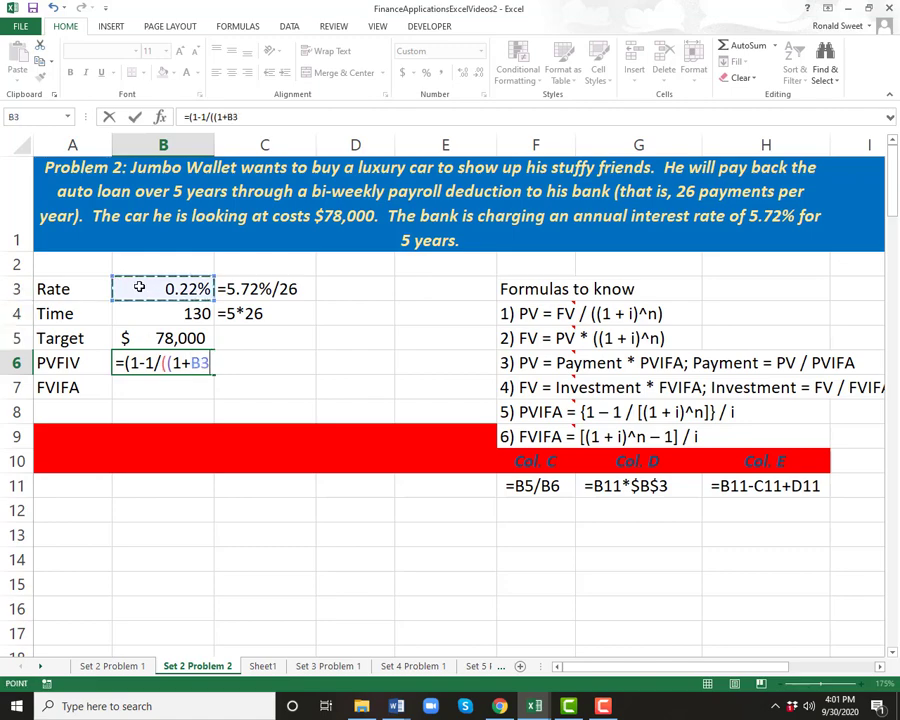
type(")^")
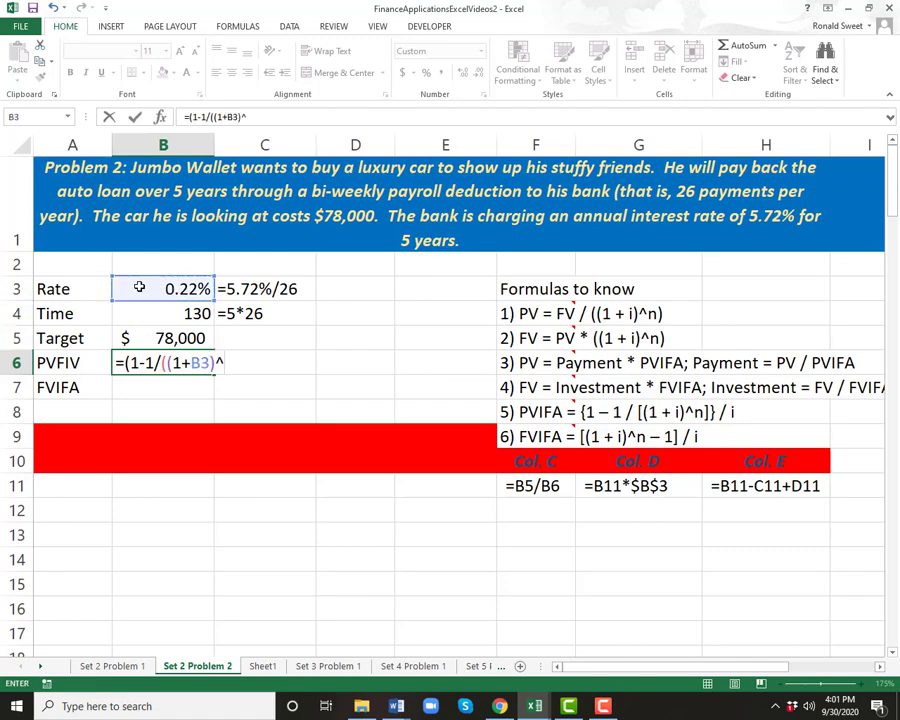
left_click(144, 314)
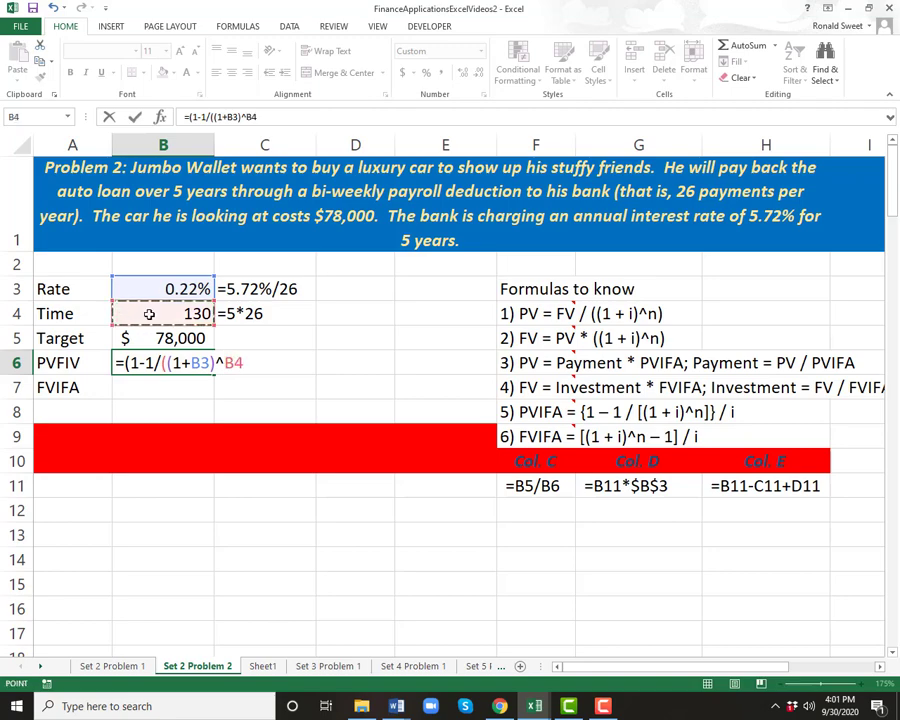
type("))")
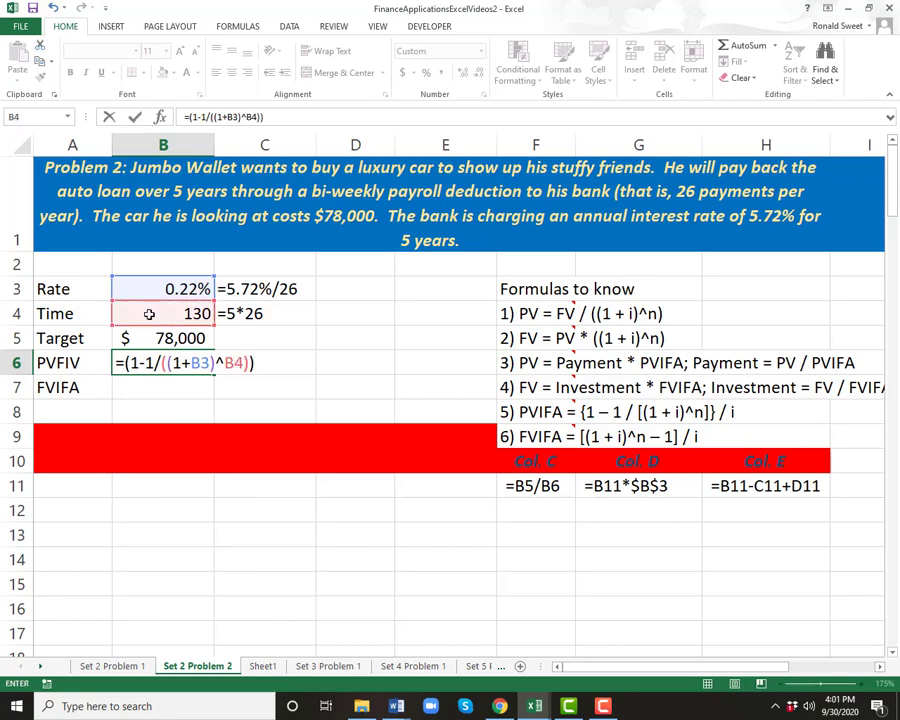
type("/")
left_click(154, 286)
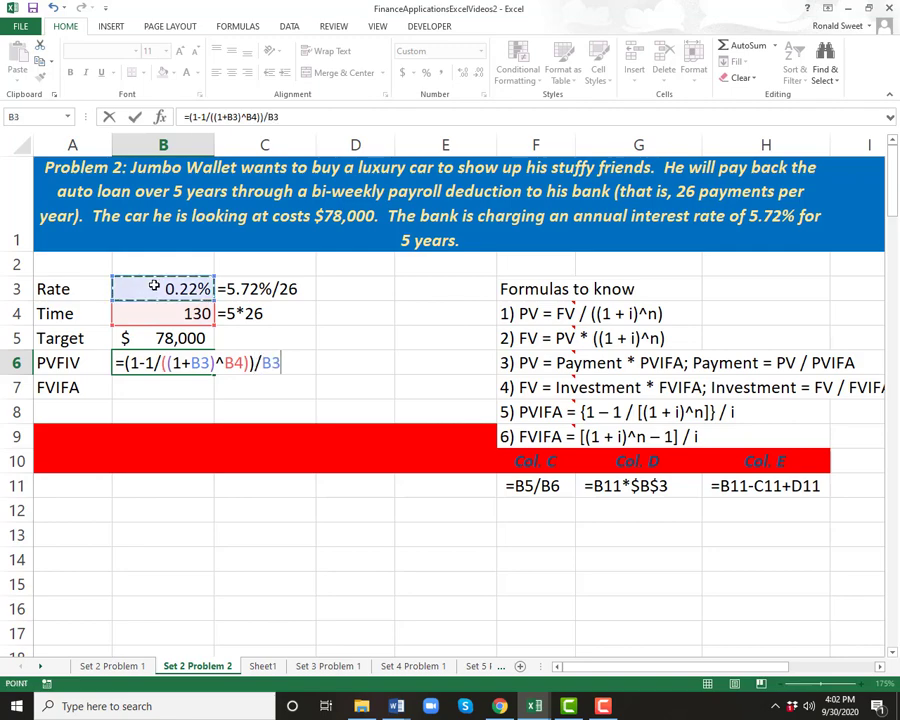
key("Return")
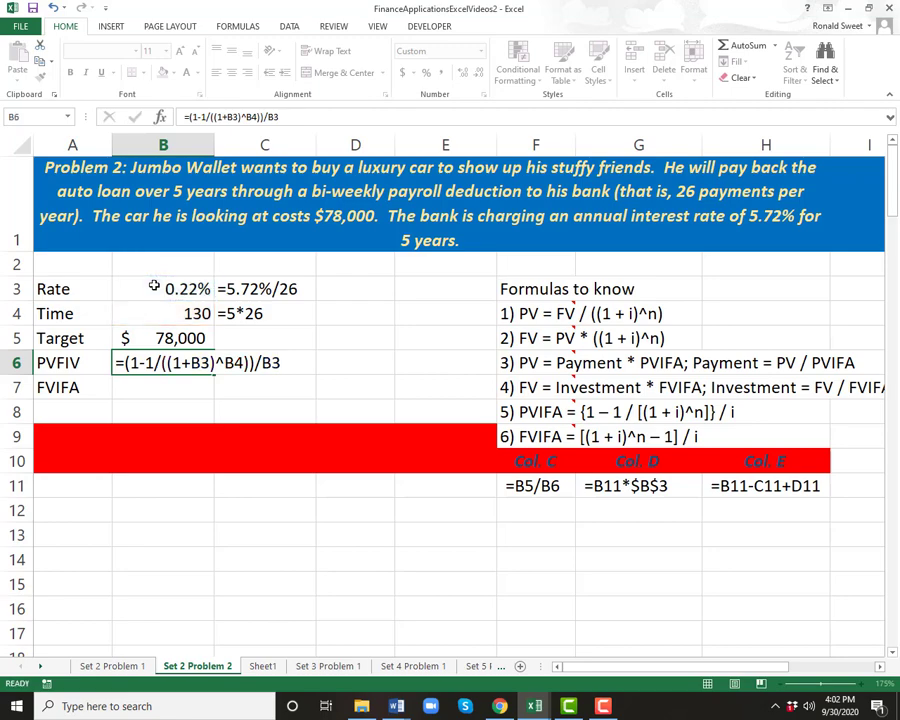
key("Up")
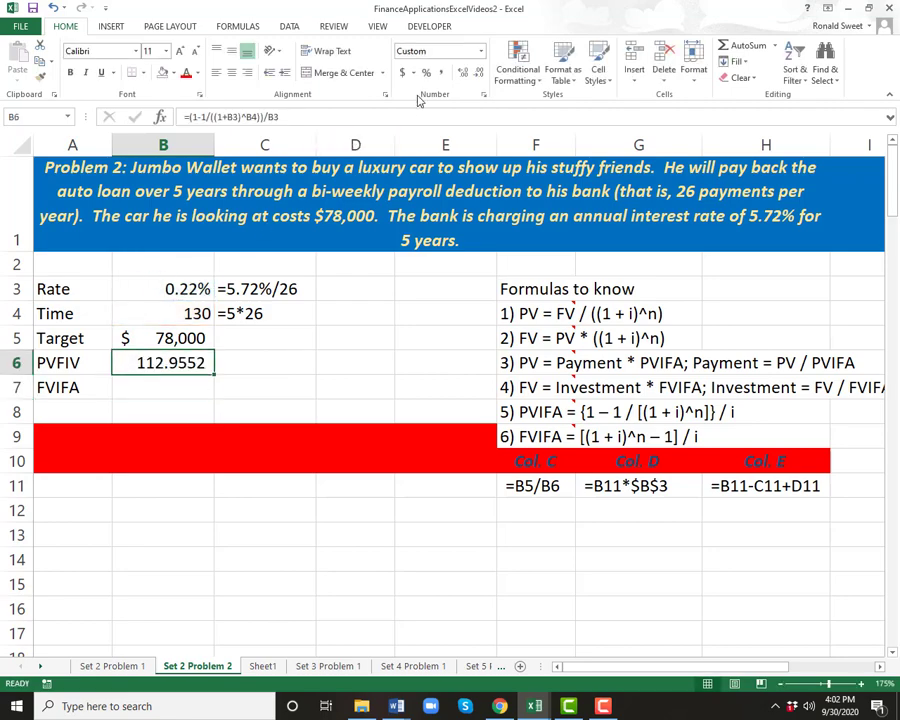
left_click(440, 73)
left_click(457, 73)
left_click(457, 73)
Enter the future value annuity factor in B7 as =((1+B3)^B4-1)/B3.
key("Down")
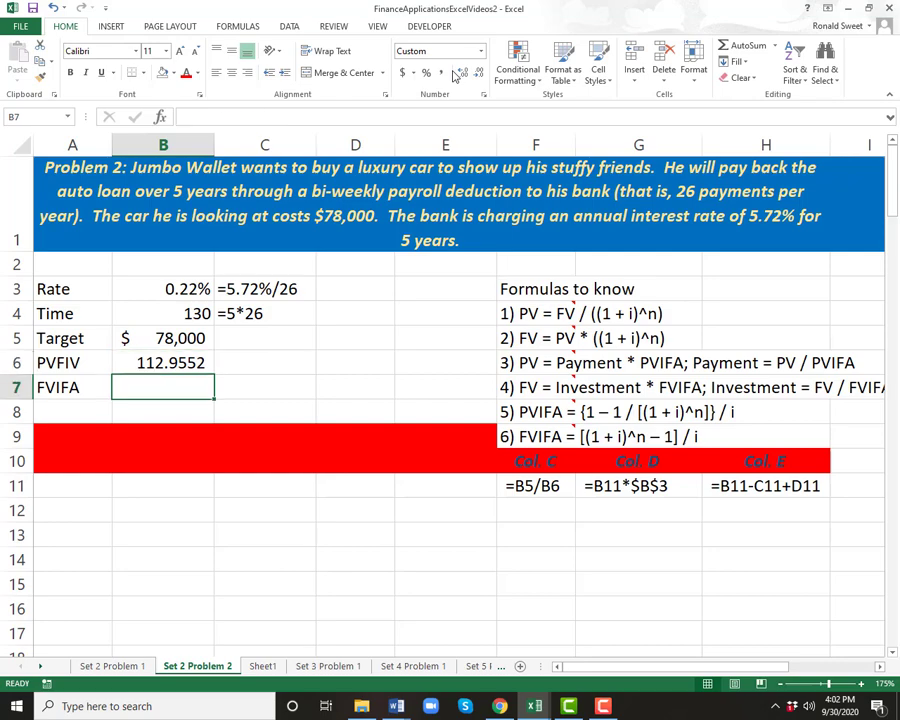
type("=")
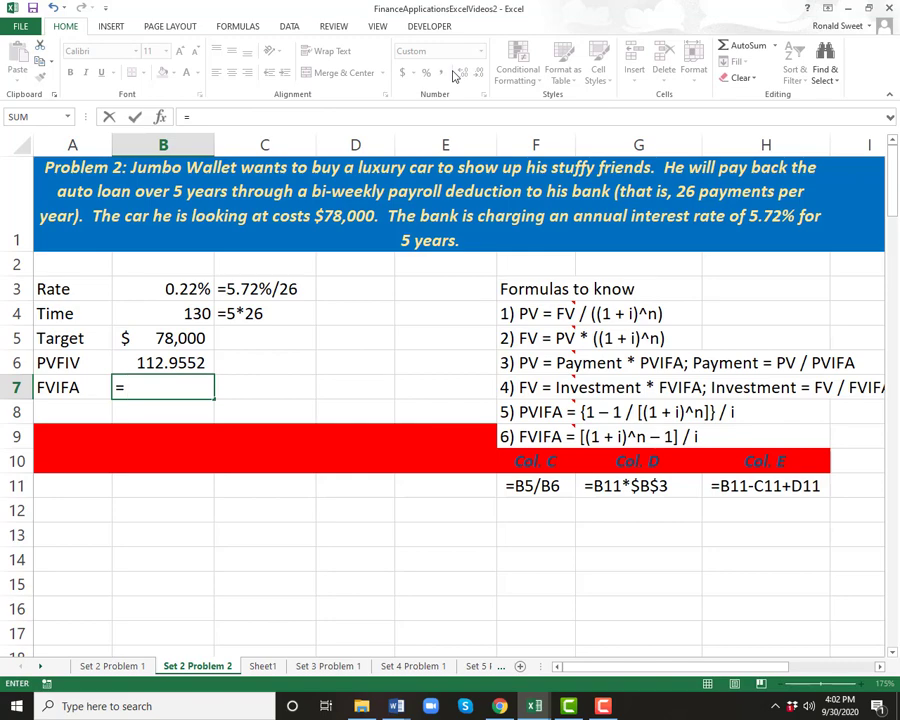
type("((1+")
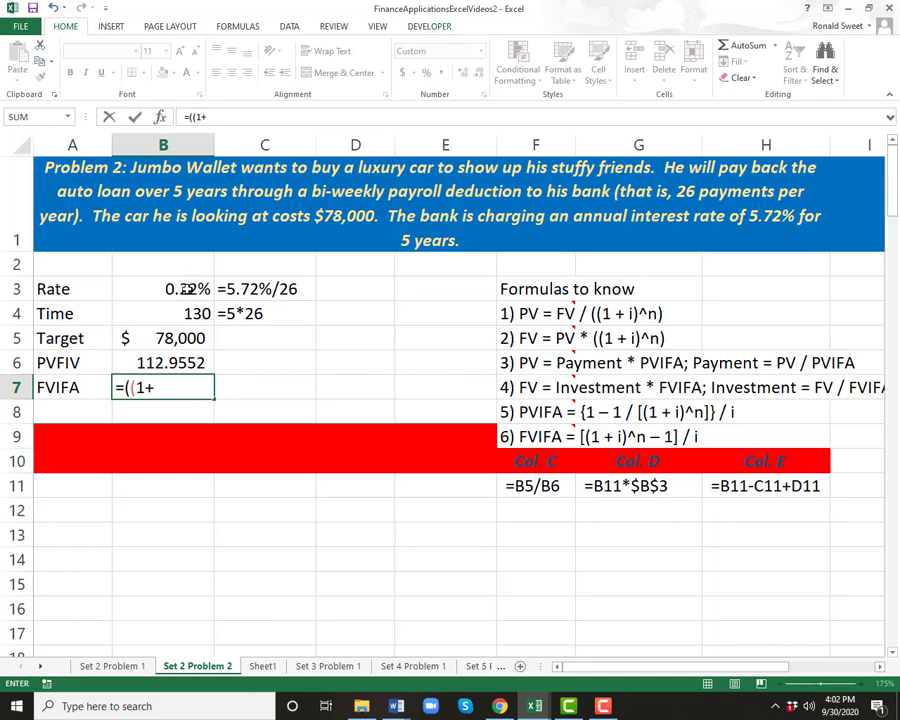
left_click(185, 289)
type(")^")
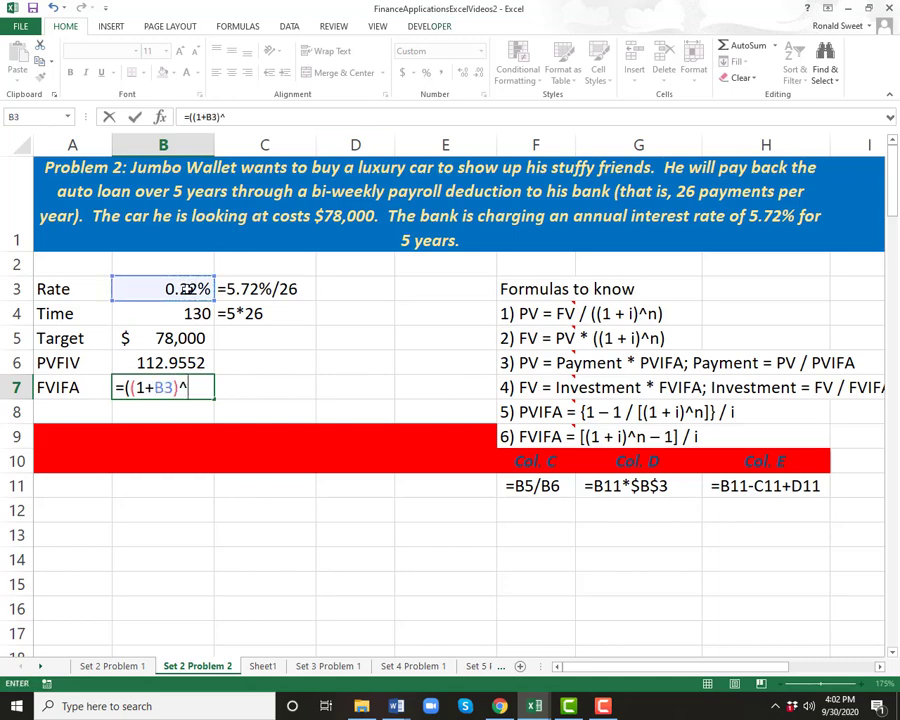
left_click(165, 320)
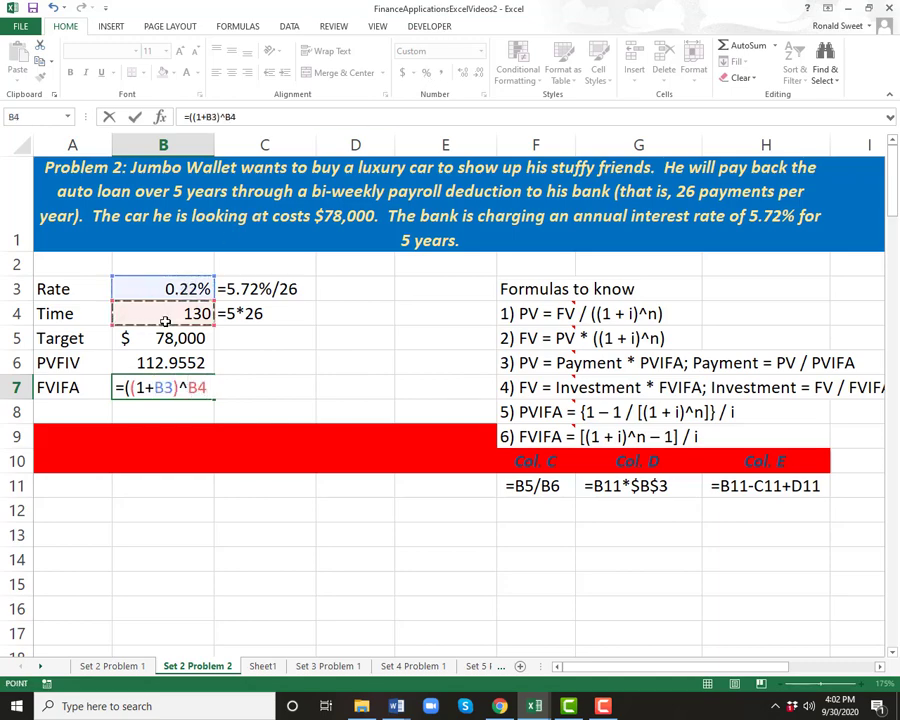
type("-1)")
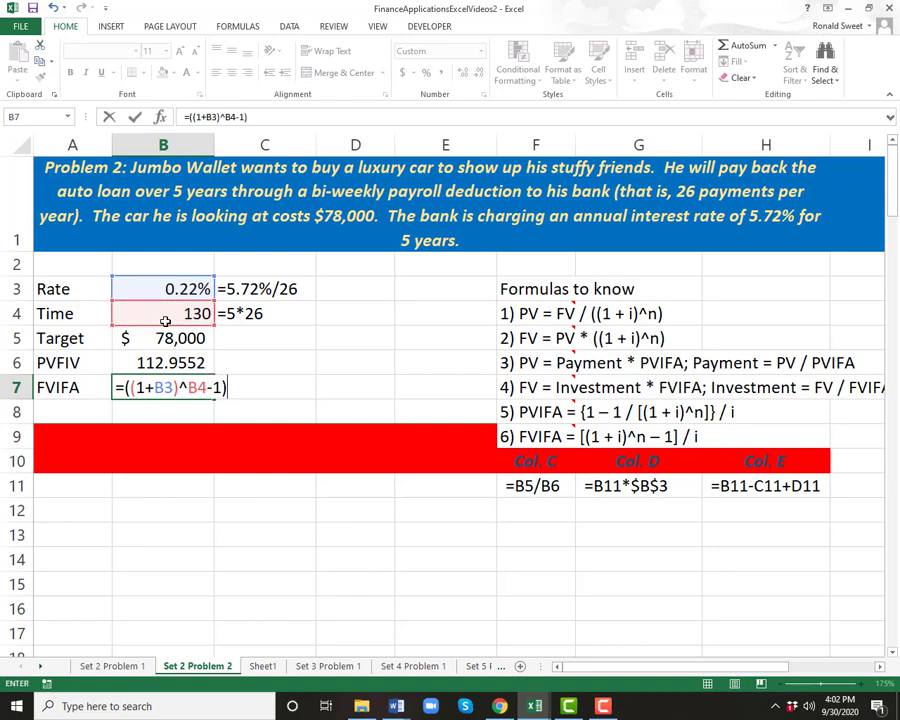
type("/")
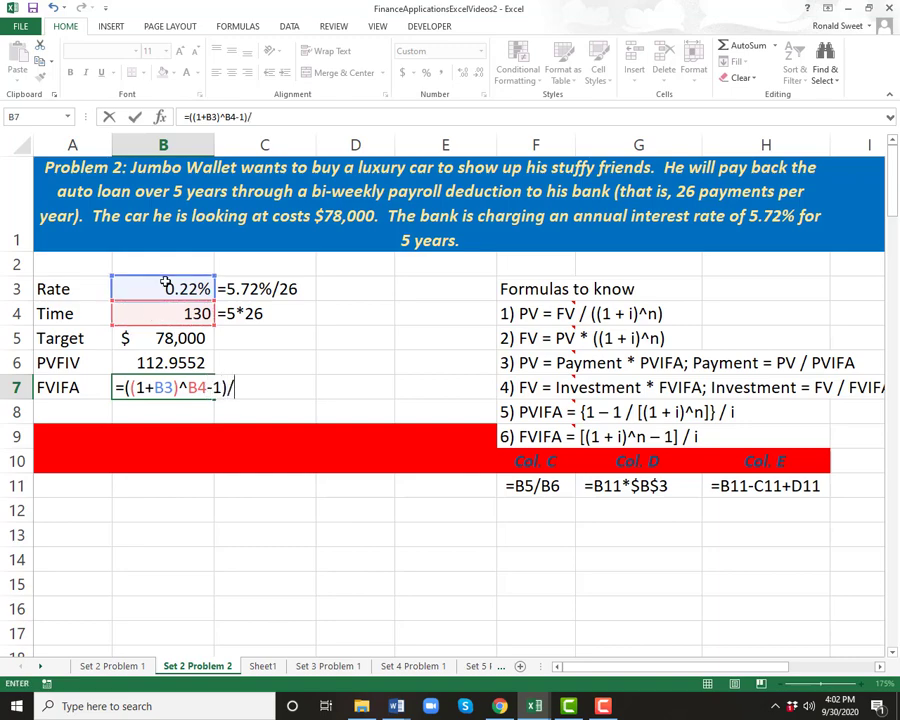
left_click(162, 287)
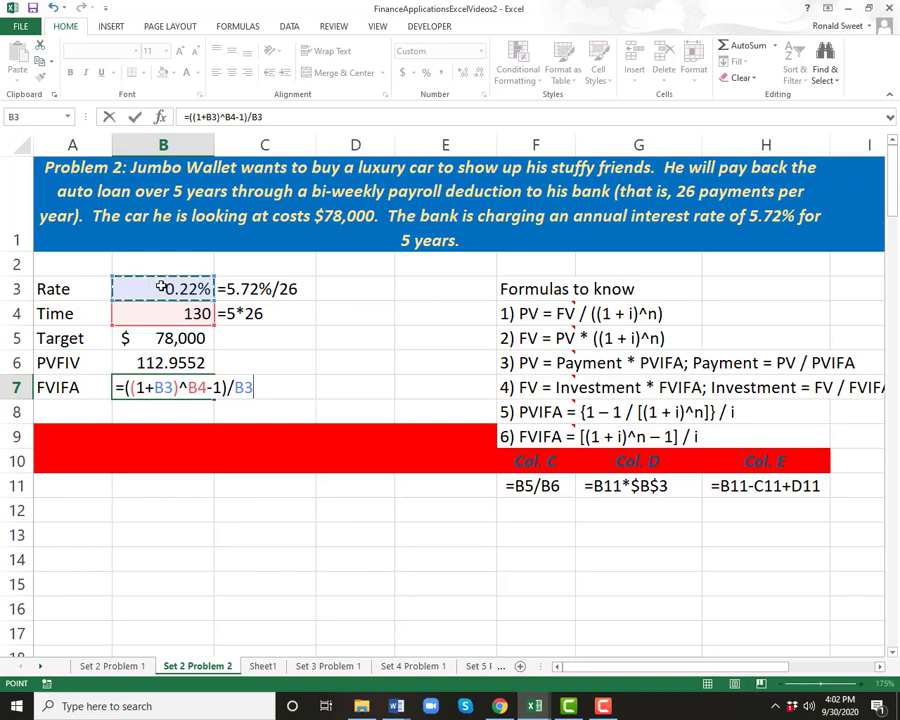
key("Return")
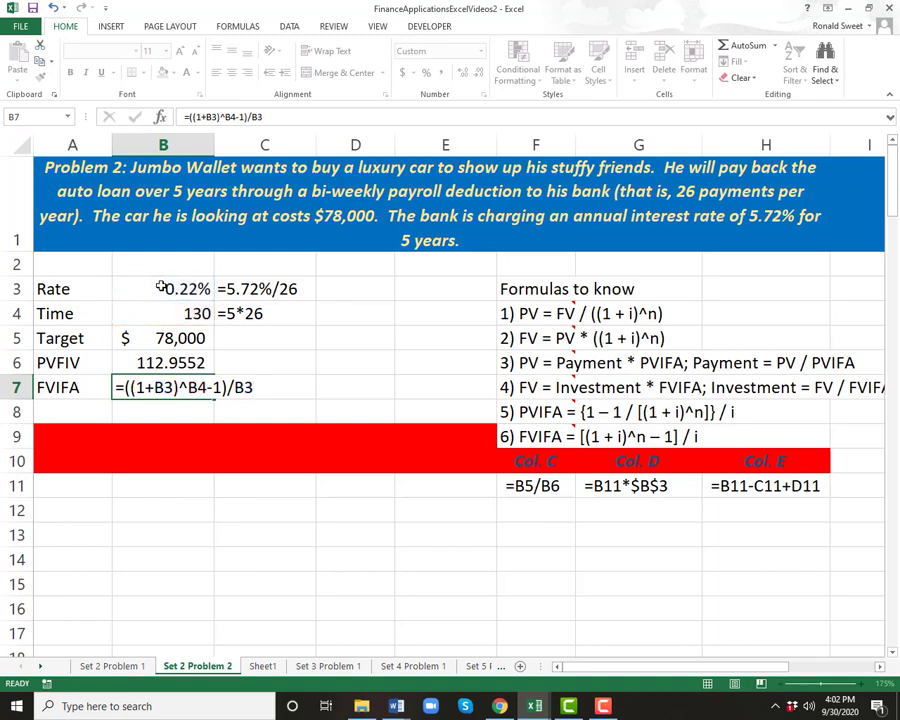
key("Up")
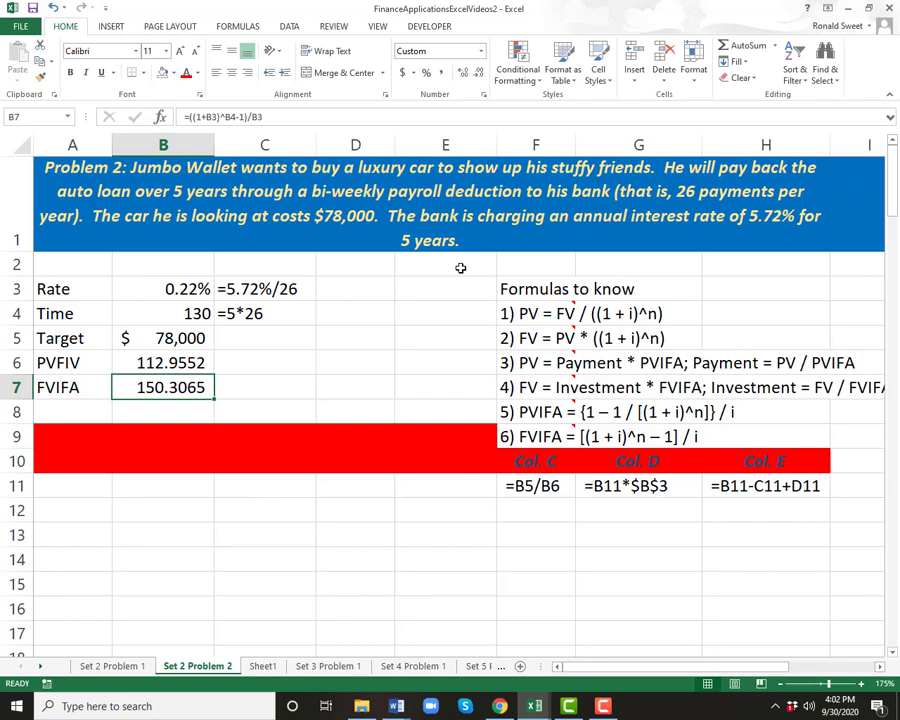
Inspect the rate formula in B3 in edit mode and leave the cell without editing it.
key("Up")
key("Up")
key("Up")
key("Up")
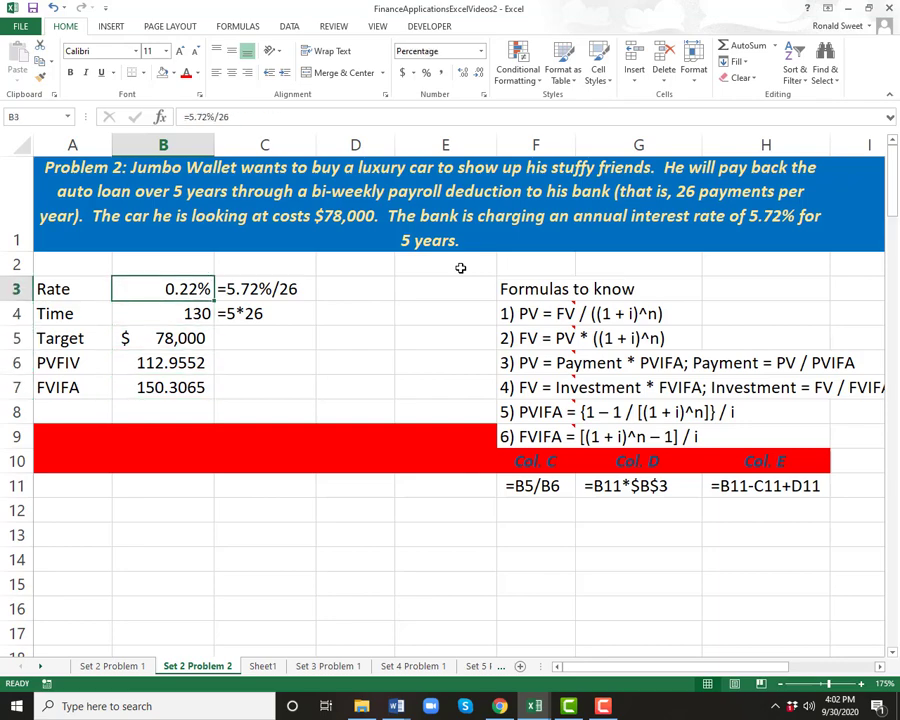
key("F2")
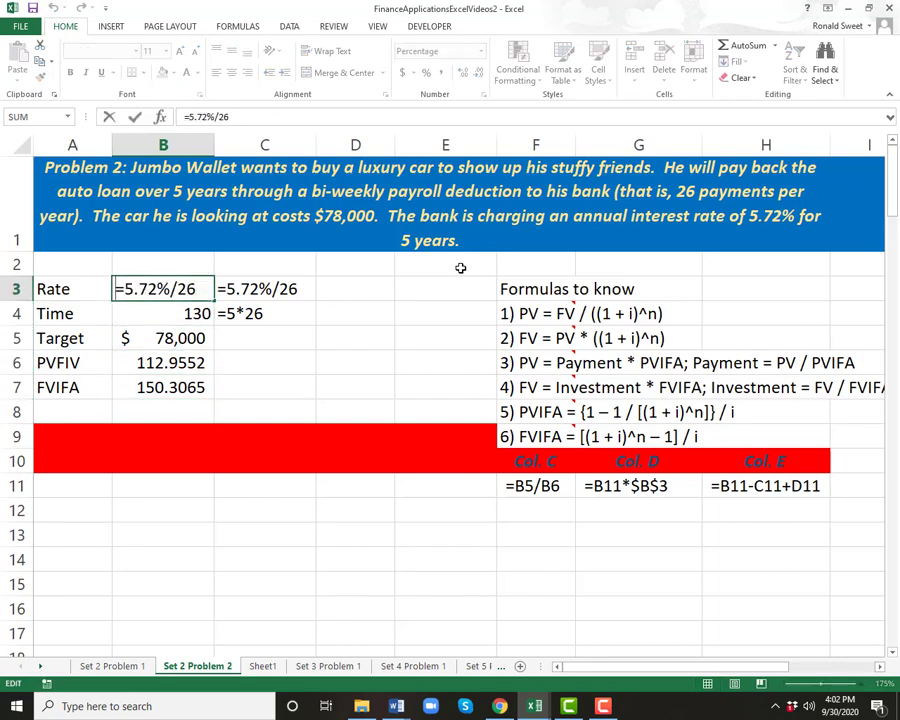
key("Escape")
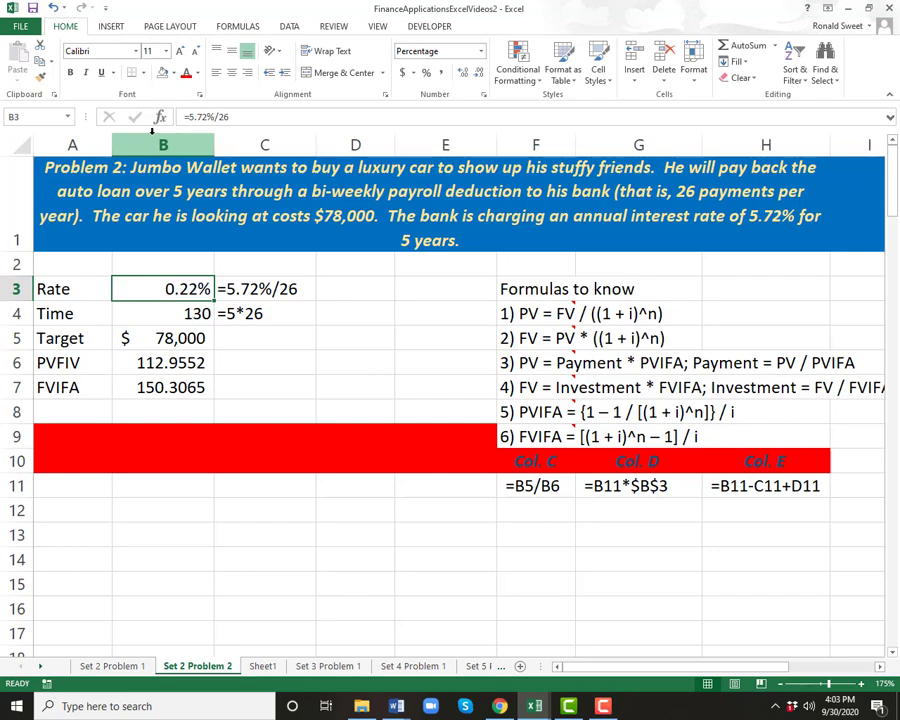
key("alt")
key("Down")
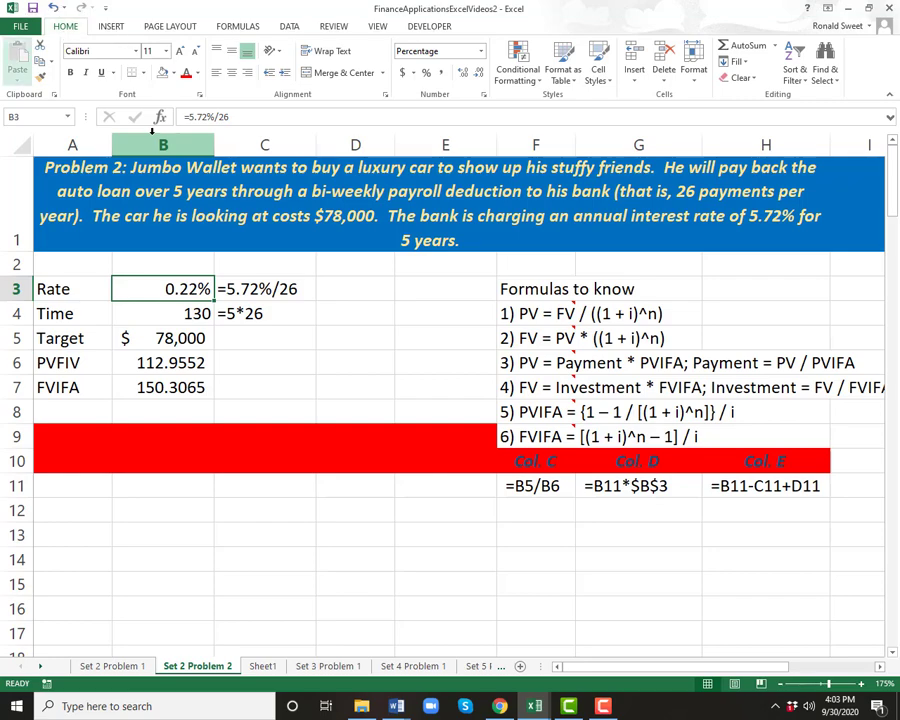
key("Escape")
Enter Time in A10 as the first column heading of the payment schedule.
key("Down")
key("Down")
key("Down")
key("Down")
key("Down")
key("Down")
key("Down")
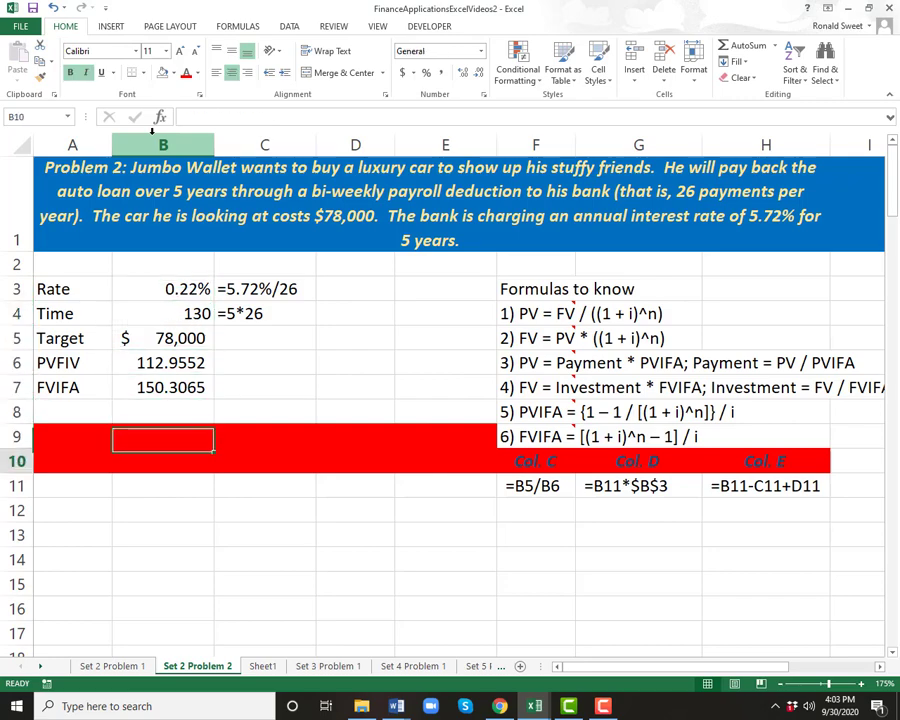
key("Left")
type("Time")
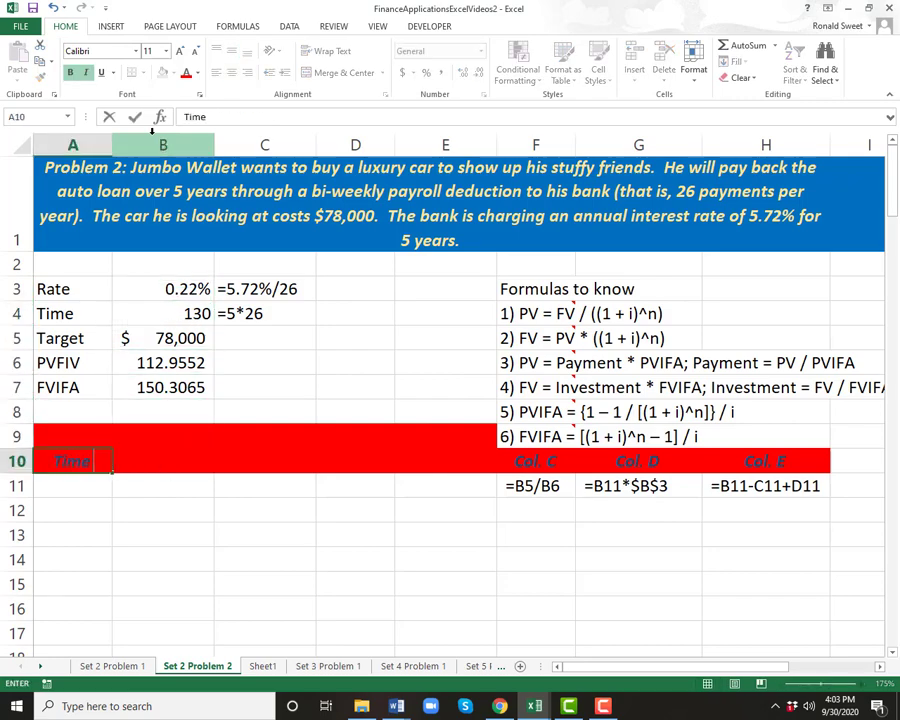
Enter the two-line heading Beginning Balance in B9 and B10.
key("Tab")
key("Up")
type("Beginning")
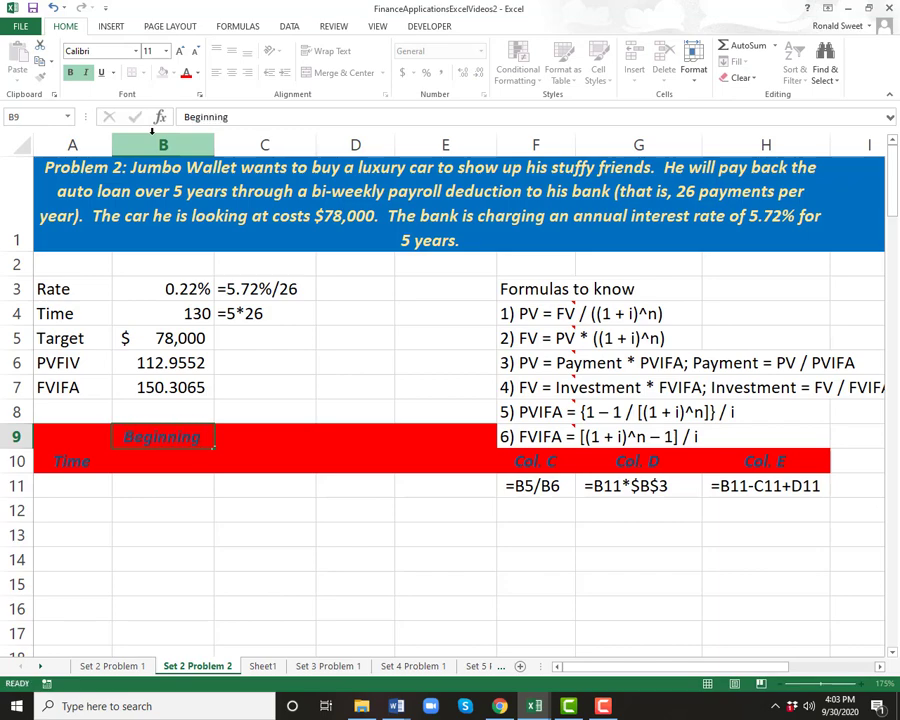
key("Return")
type("Balance")
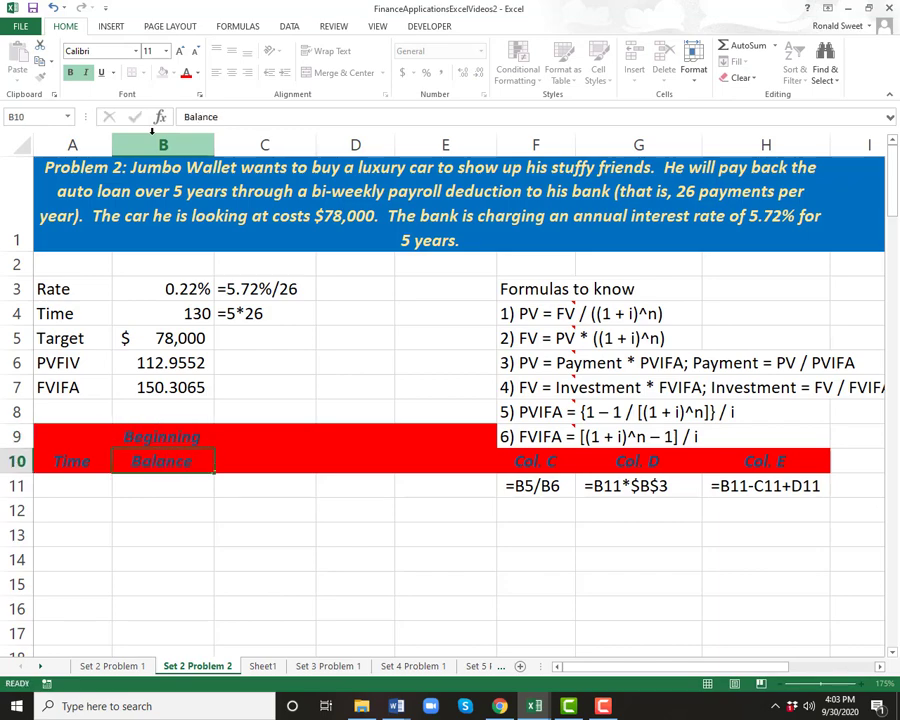
Enter the heading Payment in C10 and the two-line heading Interest Expense in D9 and D10.
key("Tab")
type("Payment")
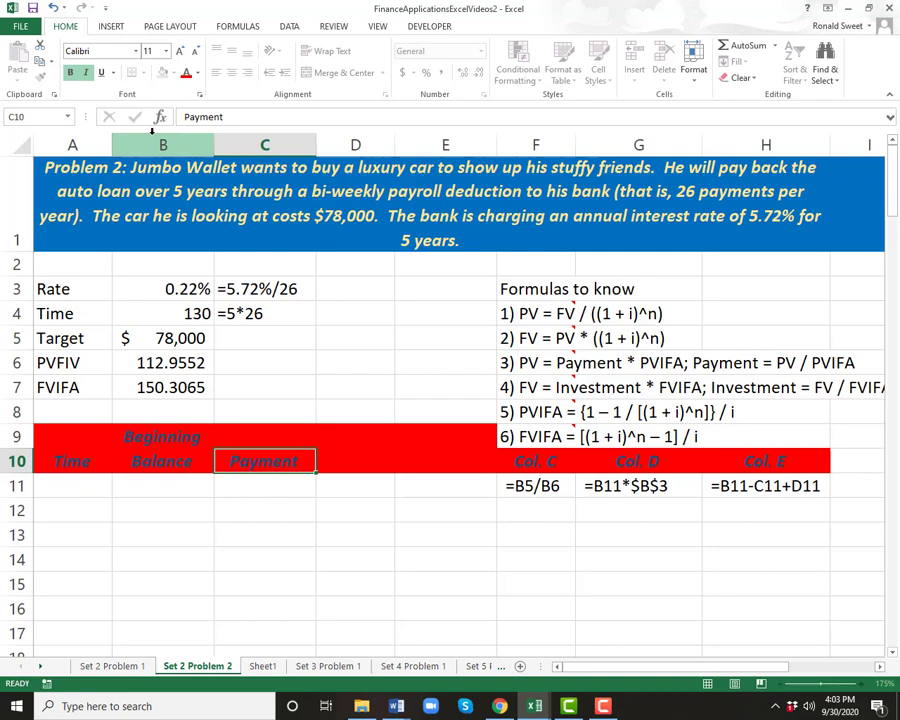
key("Tab")
key("Up")
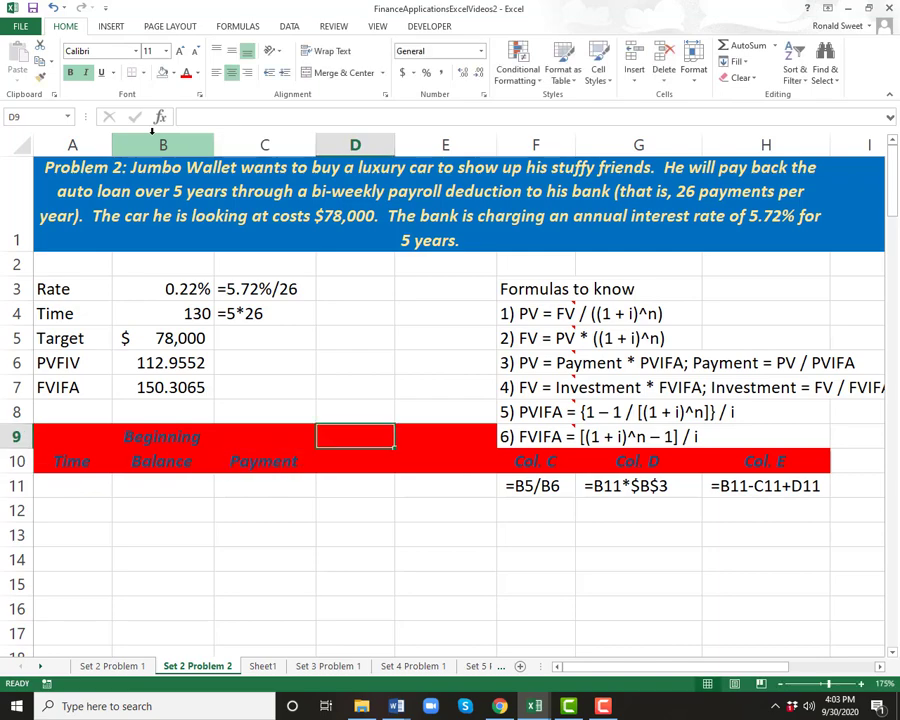
type("Interest")
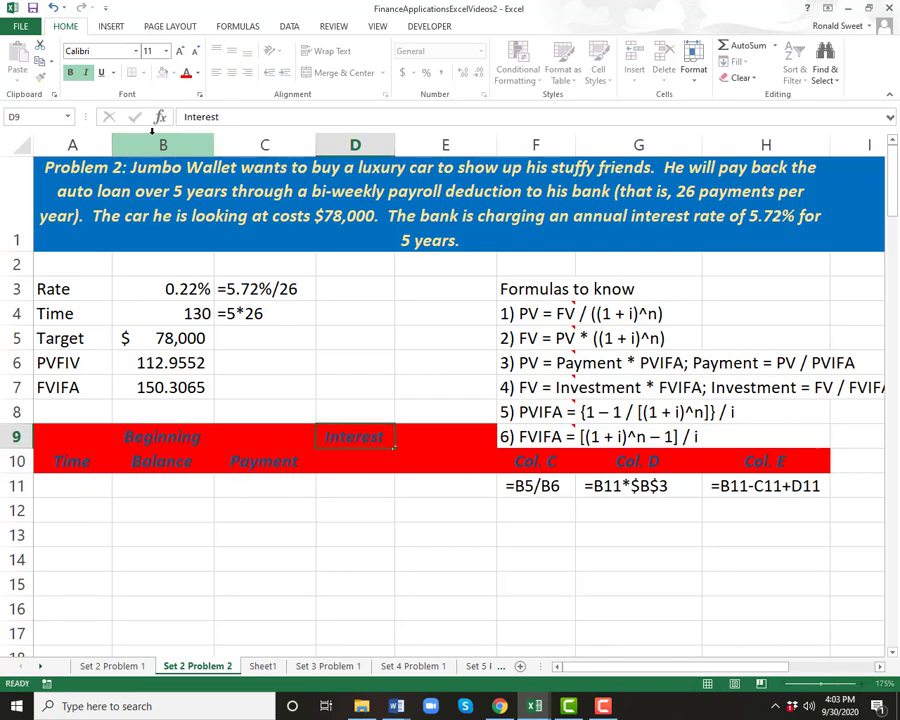
key("Return")
type("Expense")
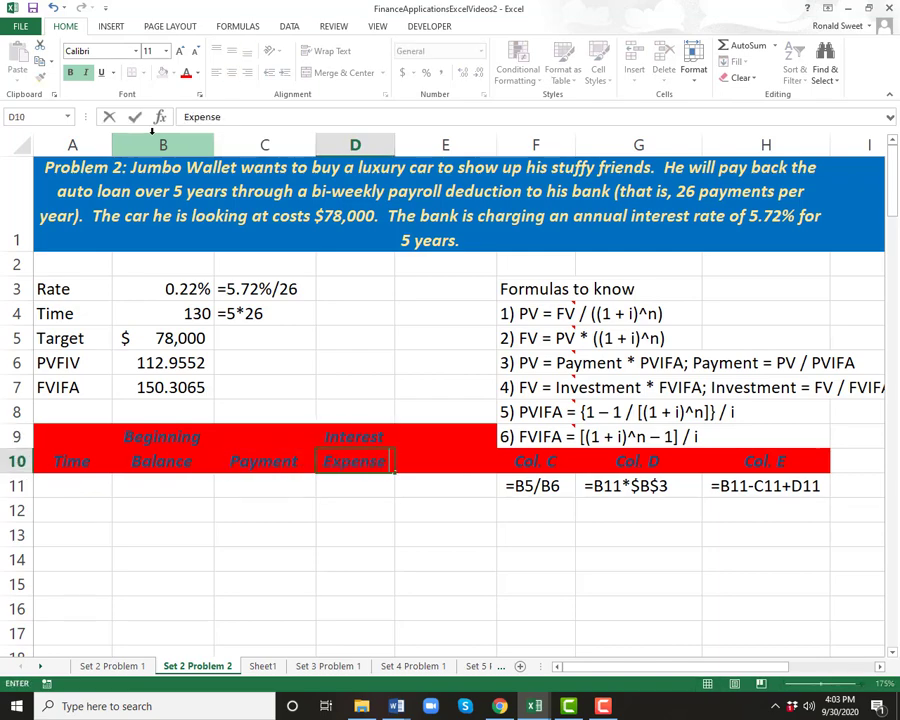
Enter the two-line heading Ending Value in E9 and E10, finishing at the start of row 11.
key("Tab")
key("Up")
type("Endin")
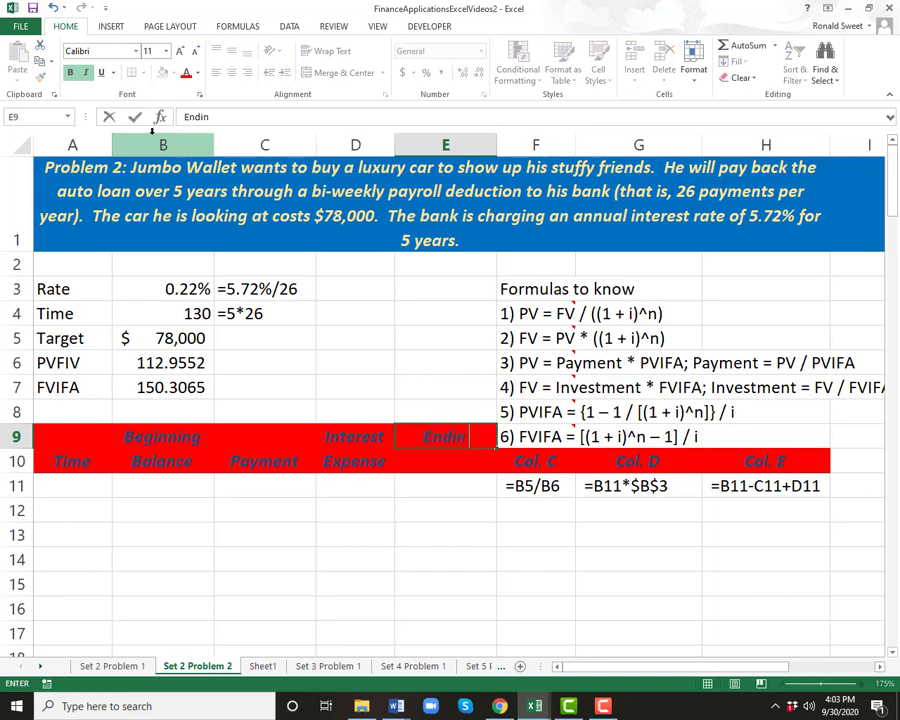
type("g")
key("Return")
type("Value")
key("ctrl+Return")
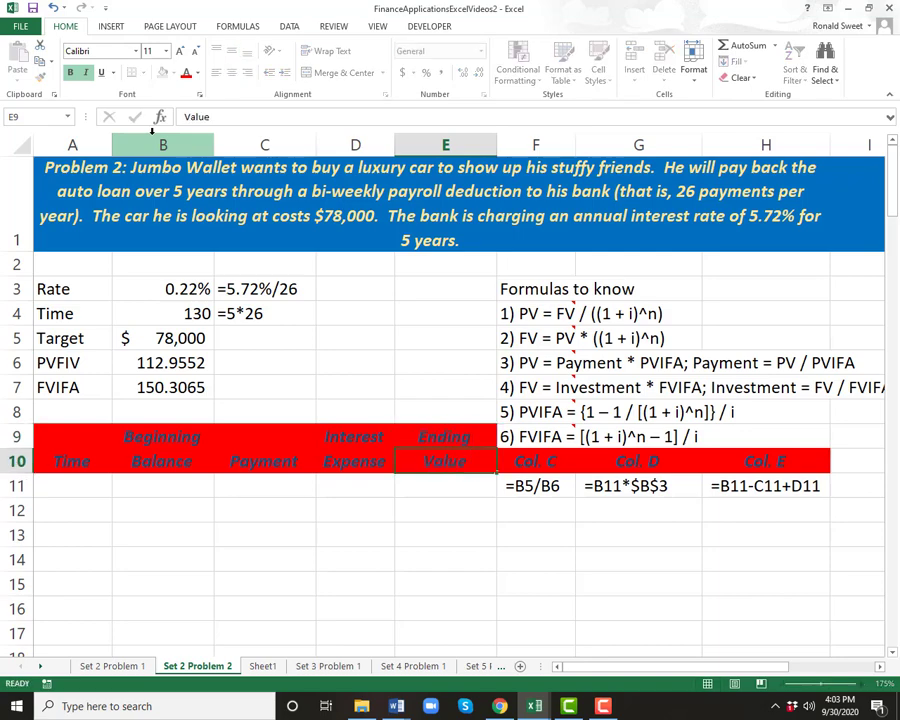
key("Return")
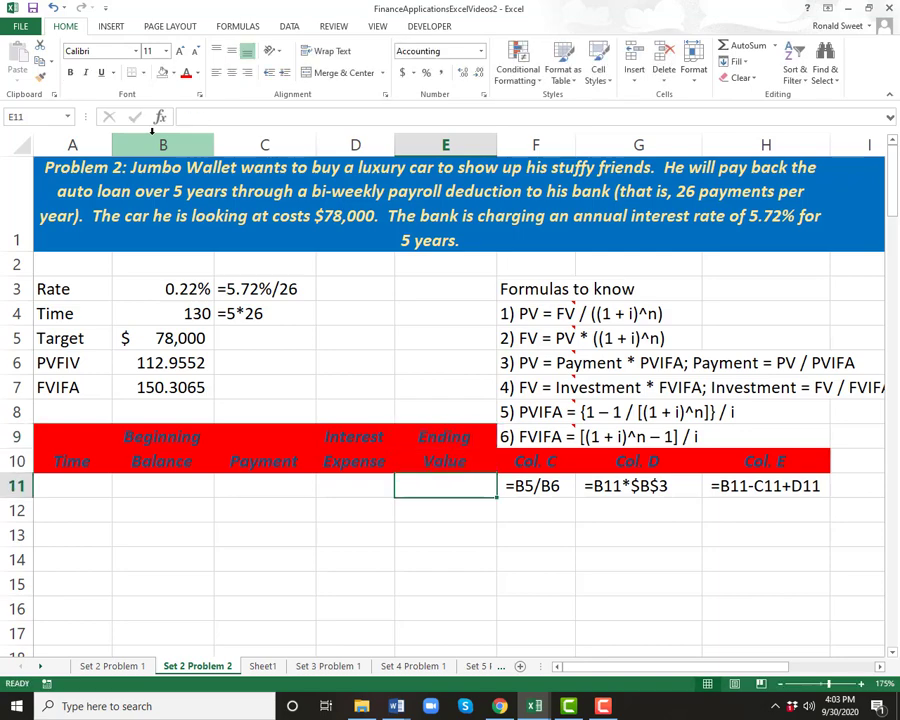
key("Left")
key("Left")
key("Left")
key("Left")
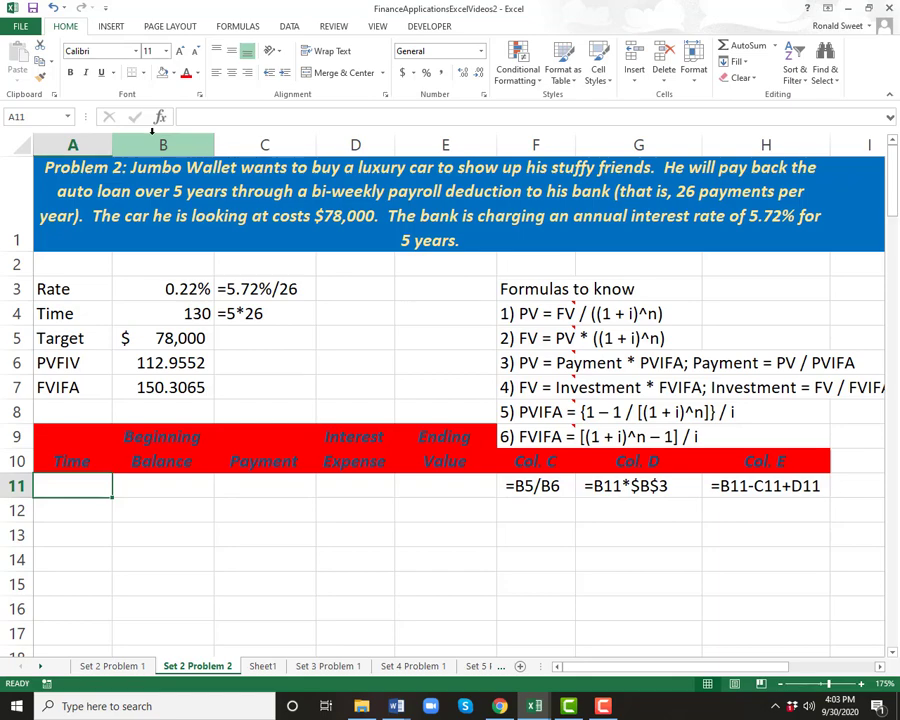
Change the font color of the schedule headings in A9:E10 to light gold.
left_click_drag(88, 430, 495, 462)
left_click(198, 73)
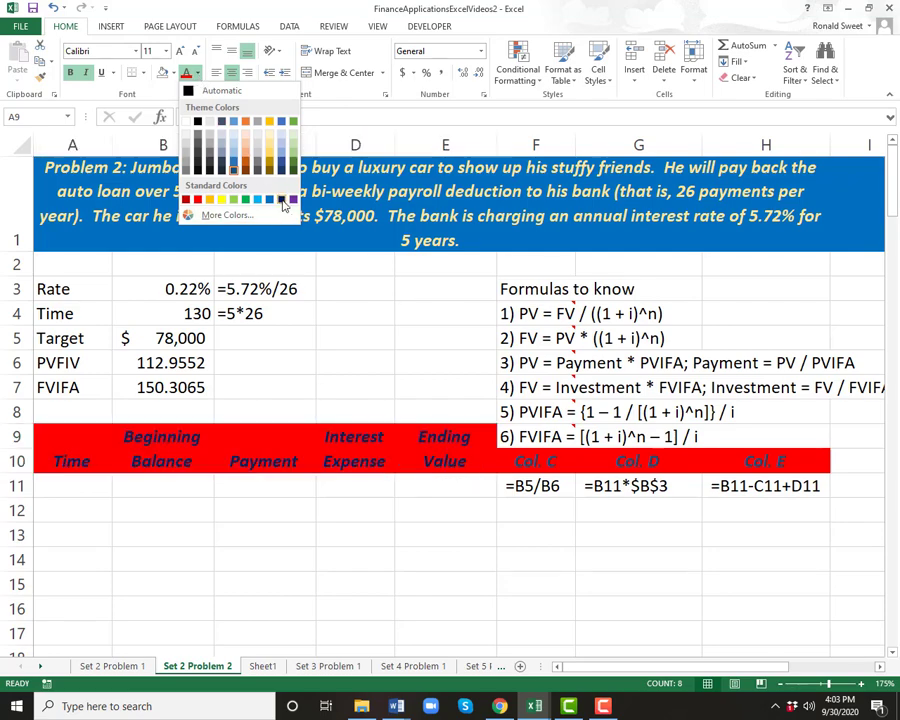
left_click(220, 148)
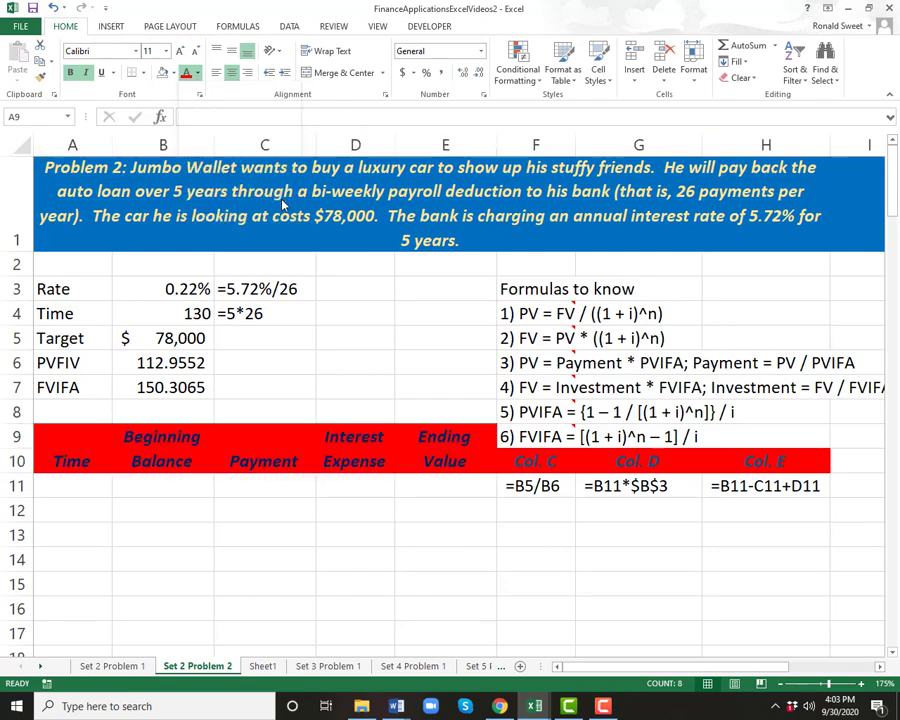
left_click(198, 73)
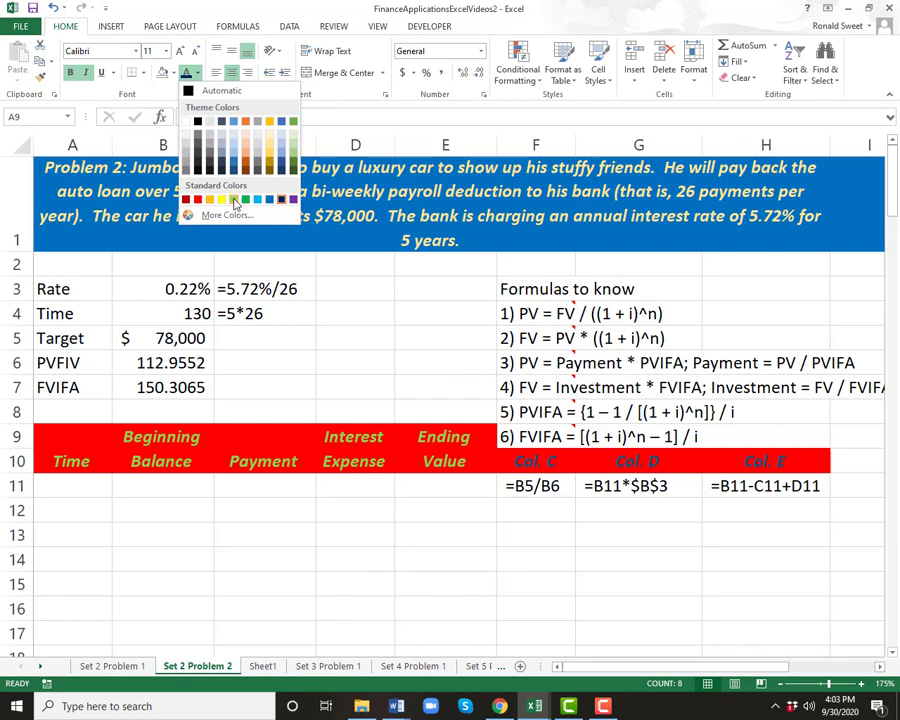
left_click(268, 148)
Enter 1 in A11 as the first period of the payment schedule.
left_click(92, 507)
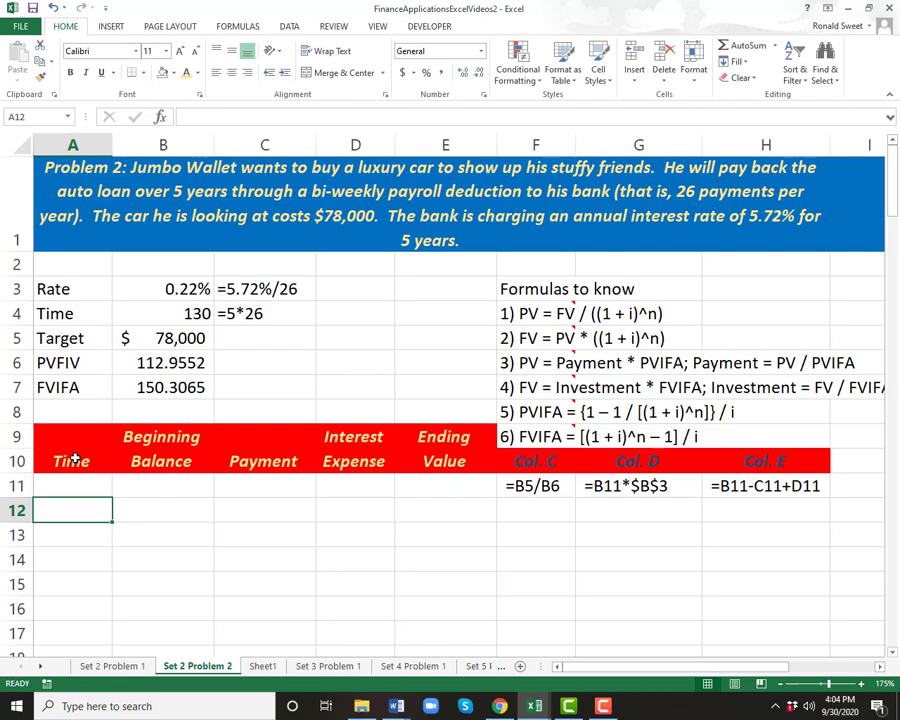
left_click(81, 491)
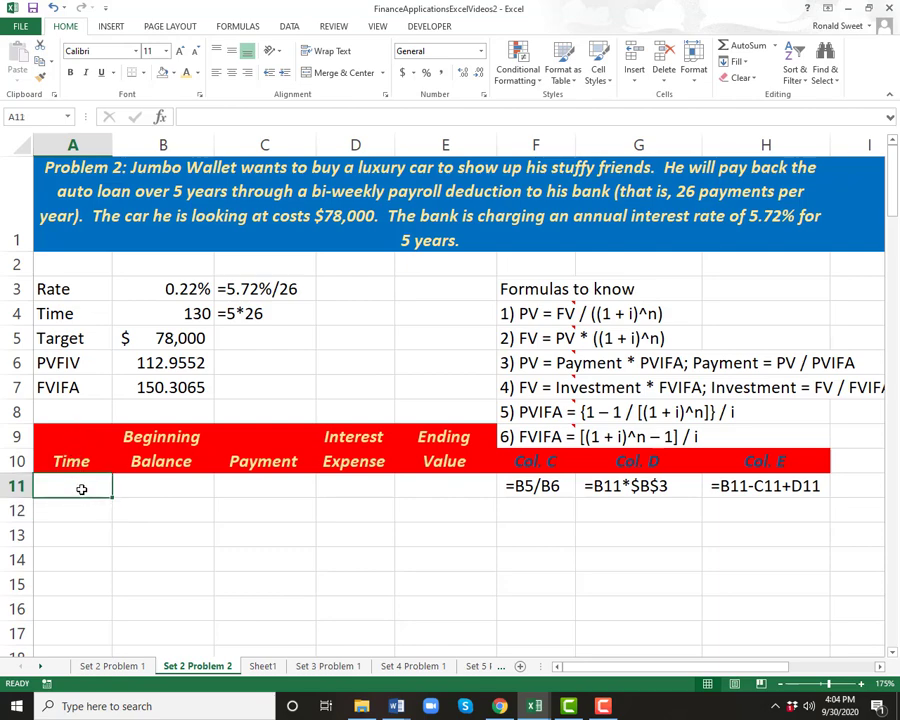
type("1")
key("Tab")
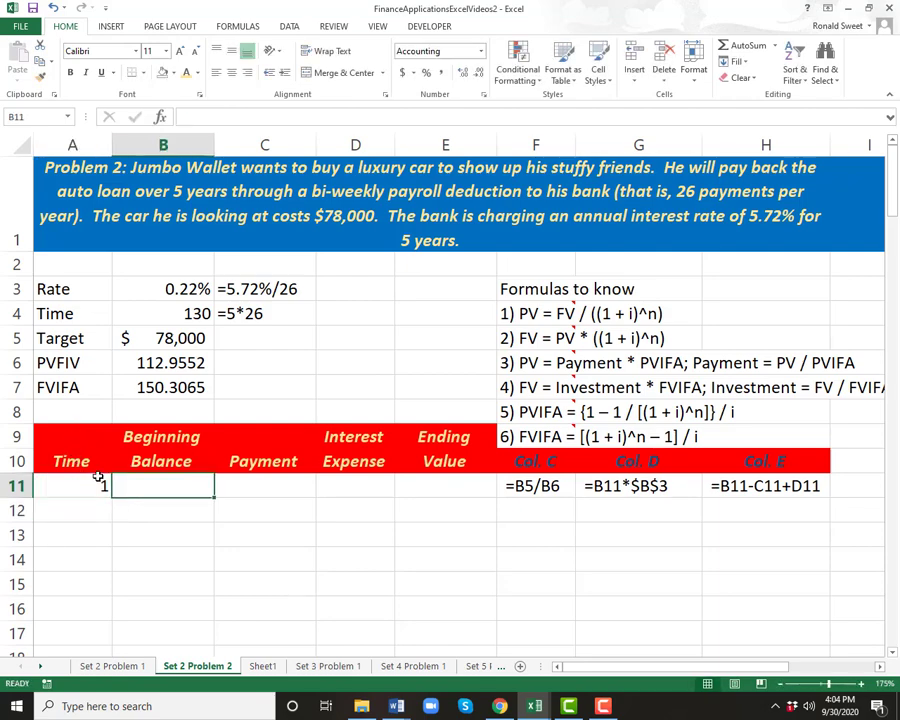
Enter the formula +B5 in B11 so the first beginning balance refers to the target amount.
type("0")
key("BackSpace")
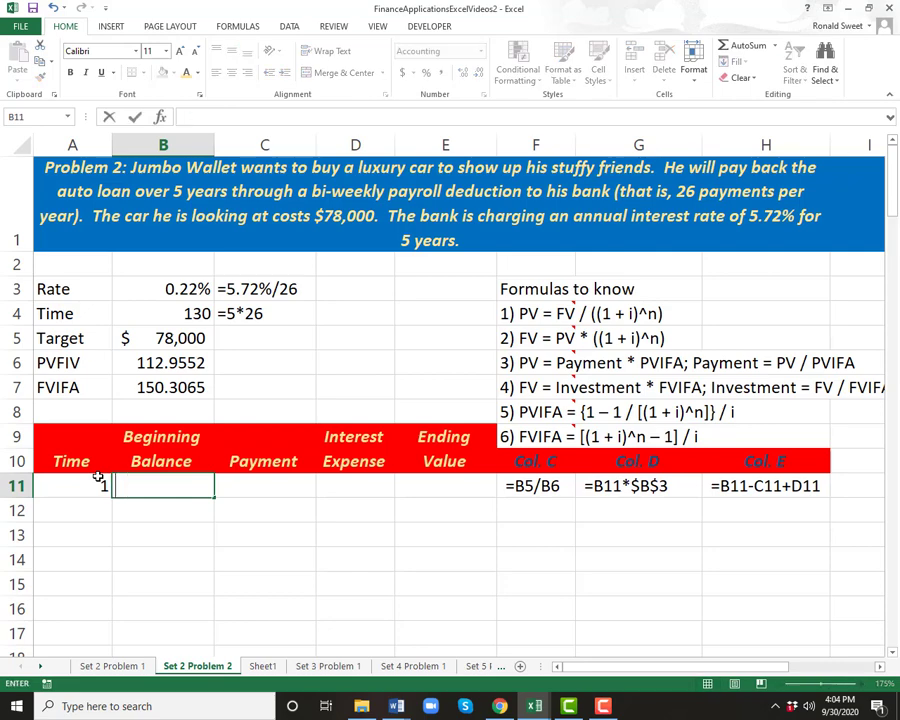
type("+")
key("Up")
key("Up")
key("Up")
key("Up")
key("Up")
key("Up")
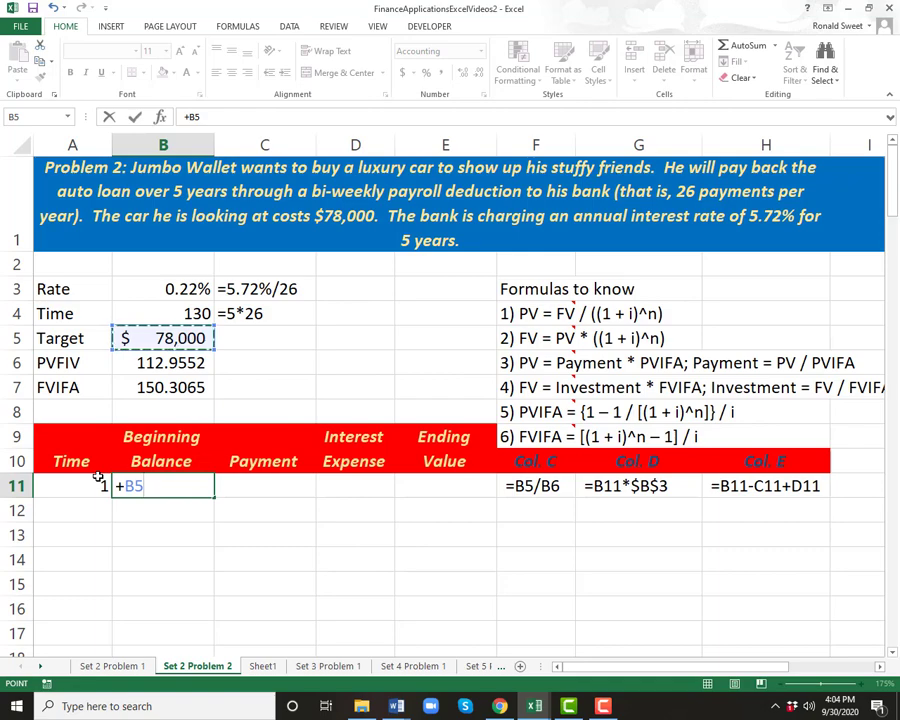
key("Return")
key("Up")
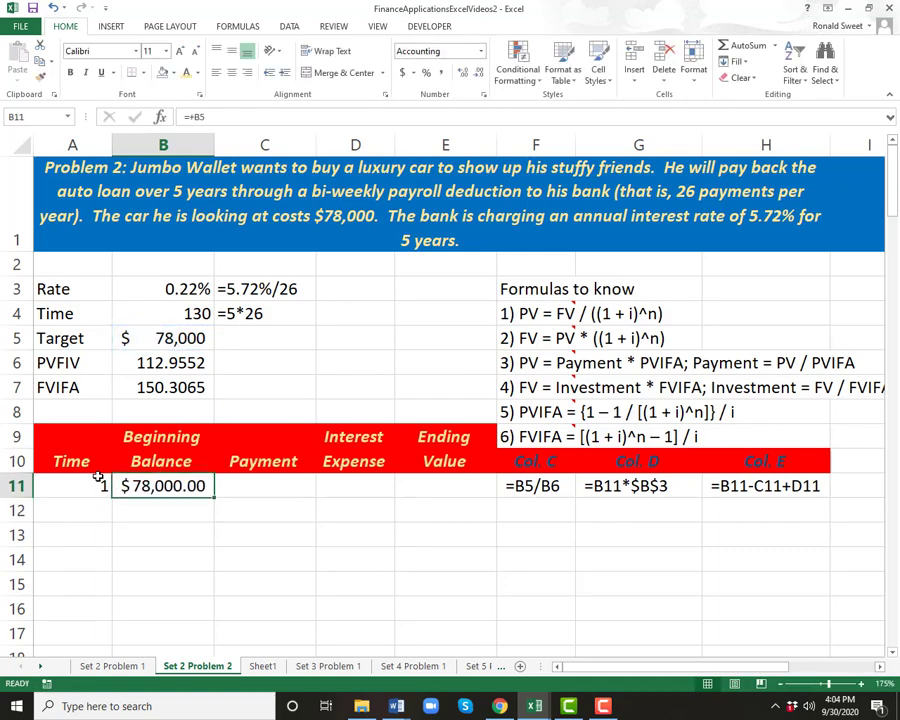
Enter the payment formula +B5/B6 in C11, dividing the target amount by the present value annuity factor.
key("Right")
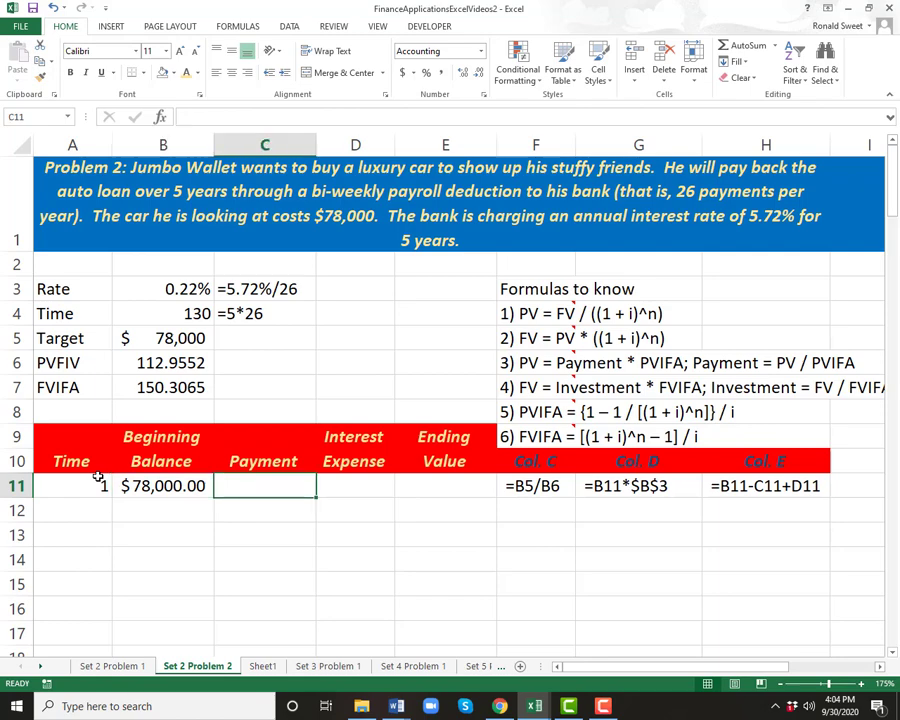
key("Left")
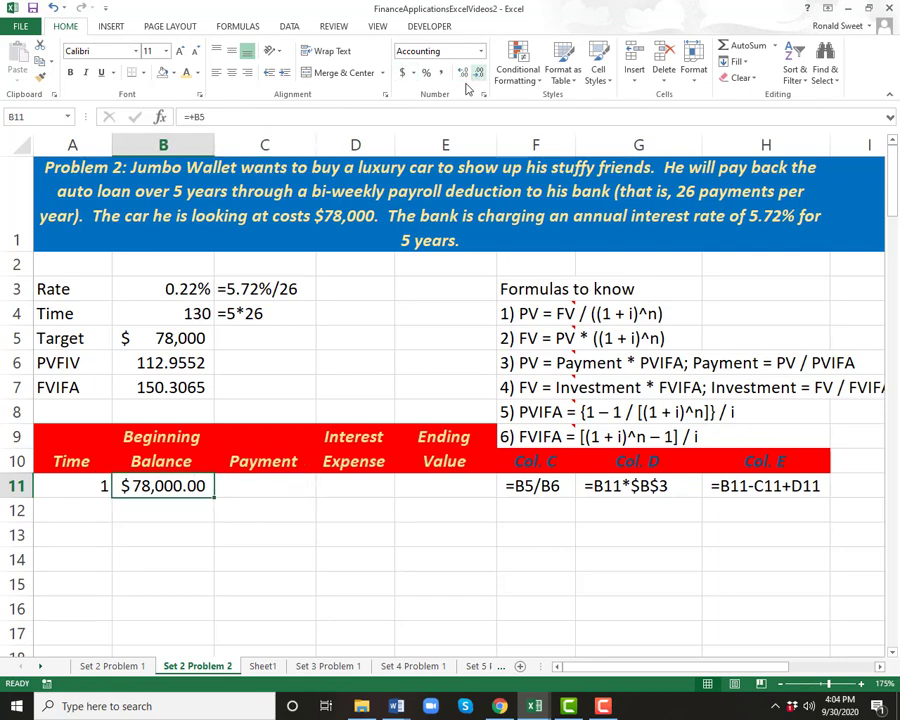
left_click(268, 484)
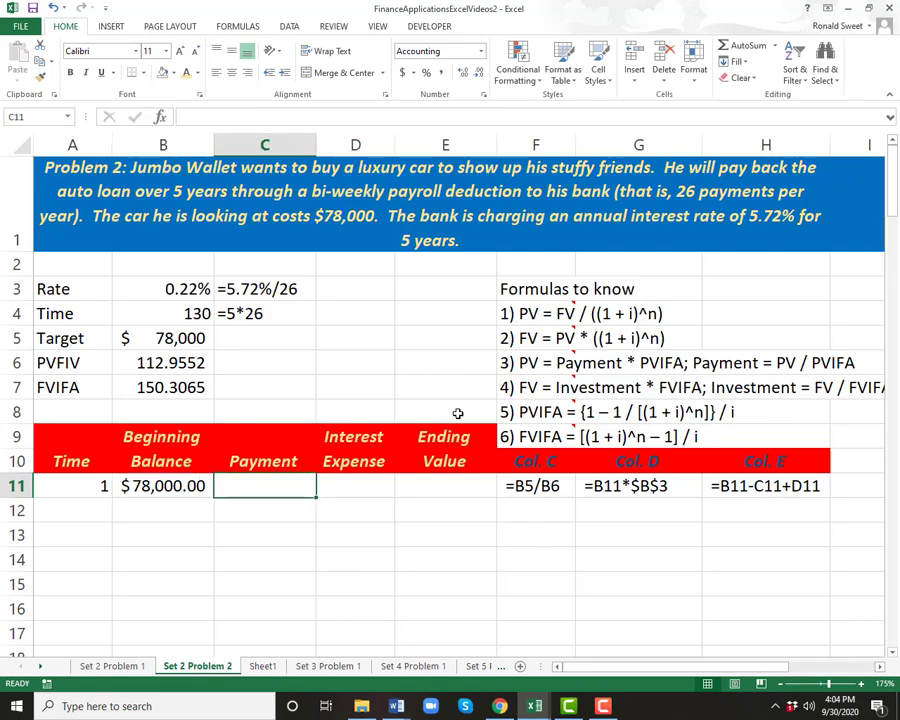
mouse_move(543, 365)
type("+")
key("Up")
key("Up")
key("Up")
key("Up")
key("Up")
key("Up")
key("Left")
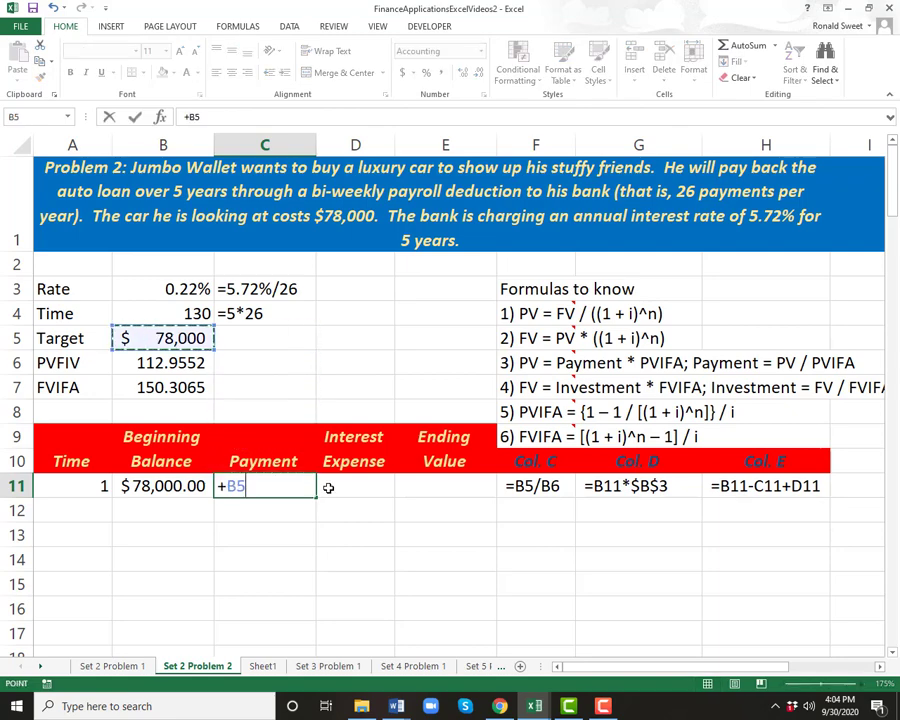
type("/")
key("Up")
key("Up")
key("Up")
key("Up")
key("Up")
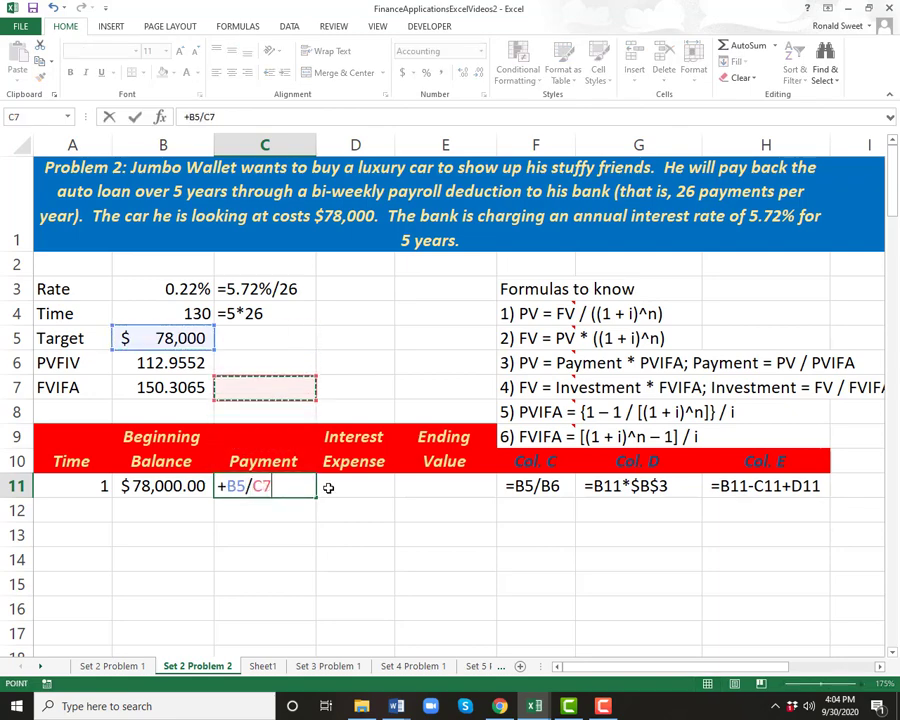
key("Left")
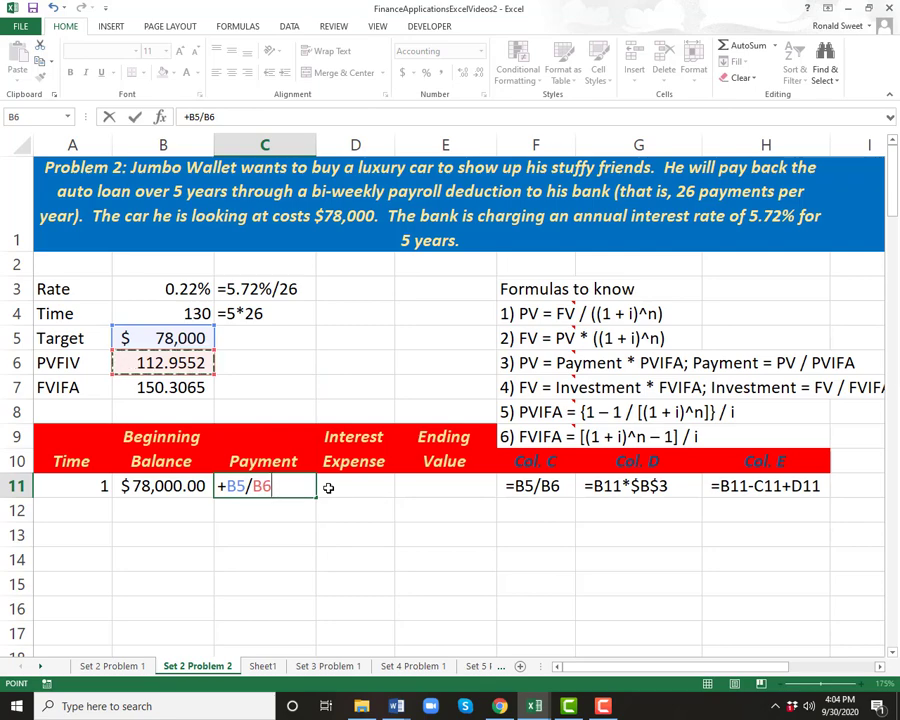
key("ctrl+Return")
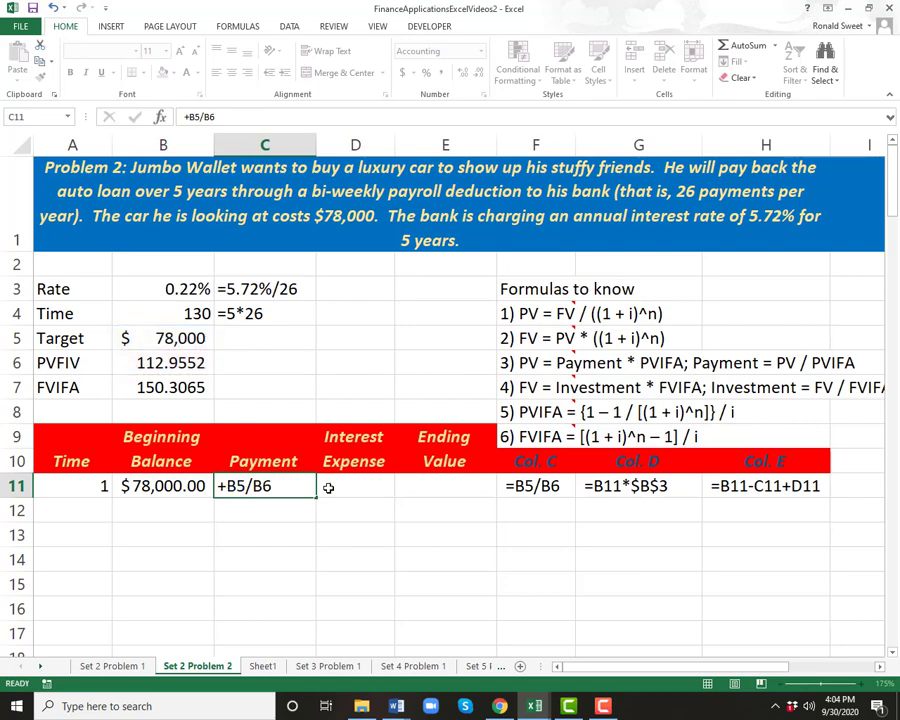
Compare the payment formula in C11 with the reference formula in F11, leaving it unedited and ending at D11.
left_click(533, 486)
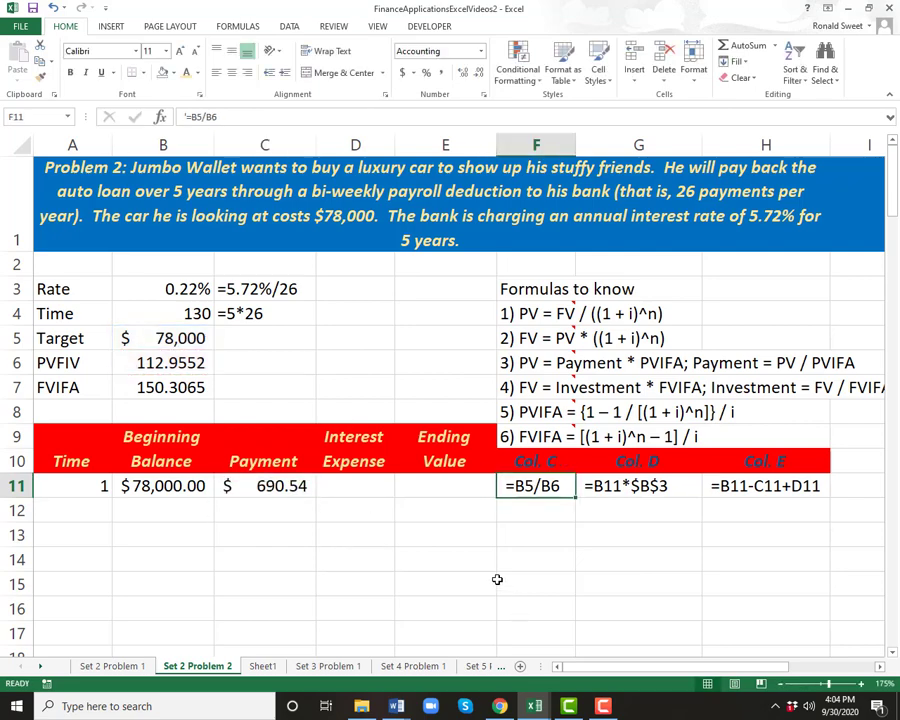
left_click_drag(507, 485, 269, 485)
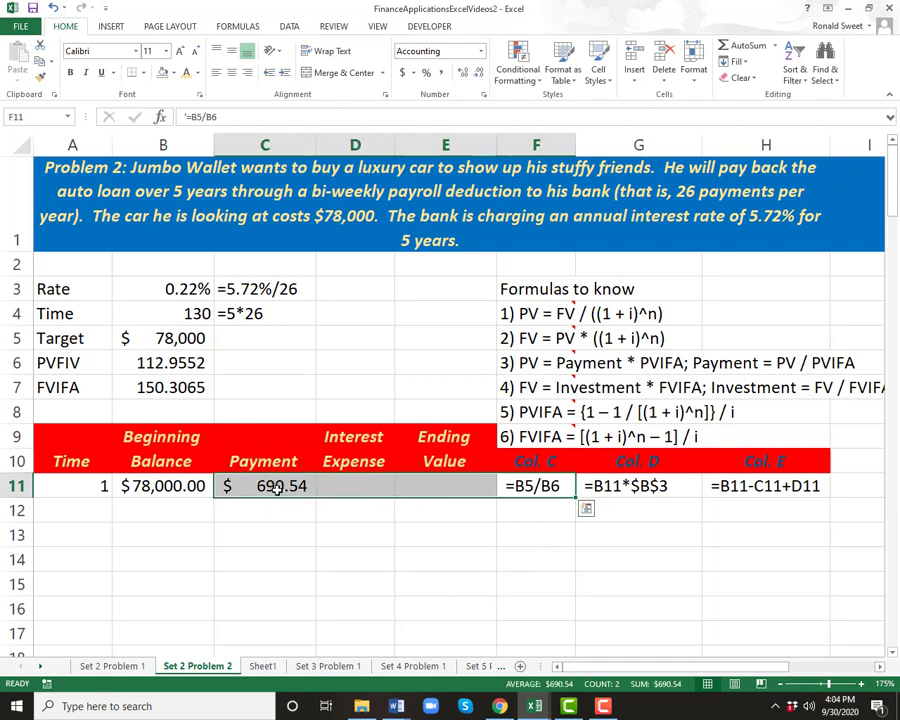
left_click(266, 486)
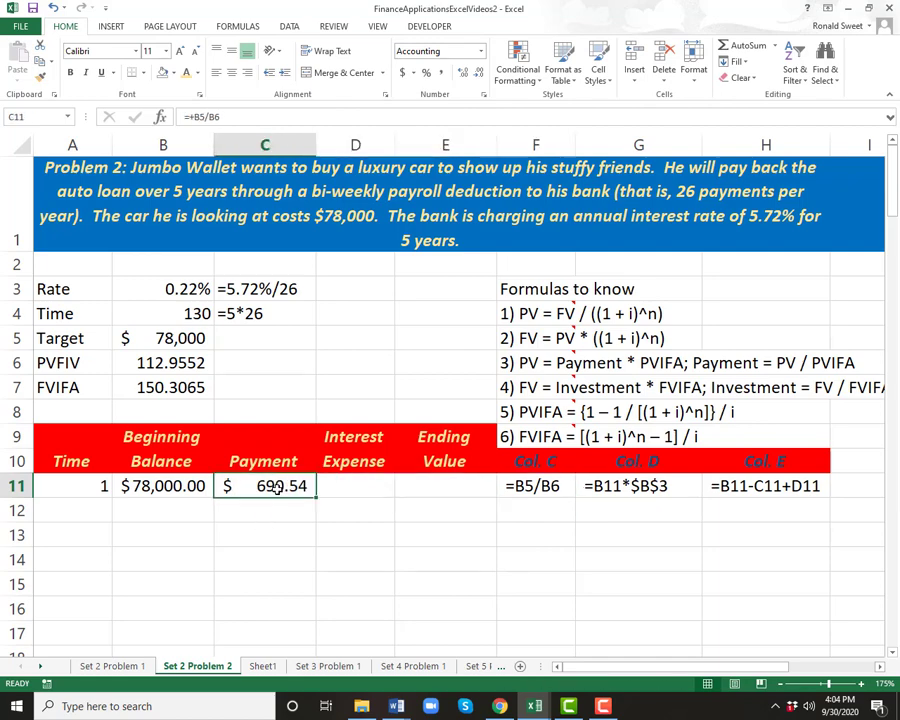
left_click(254, 117)
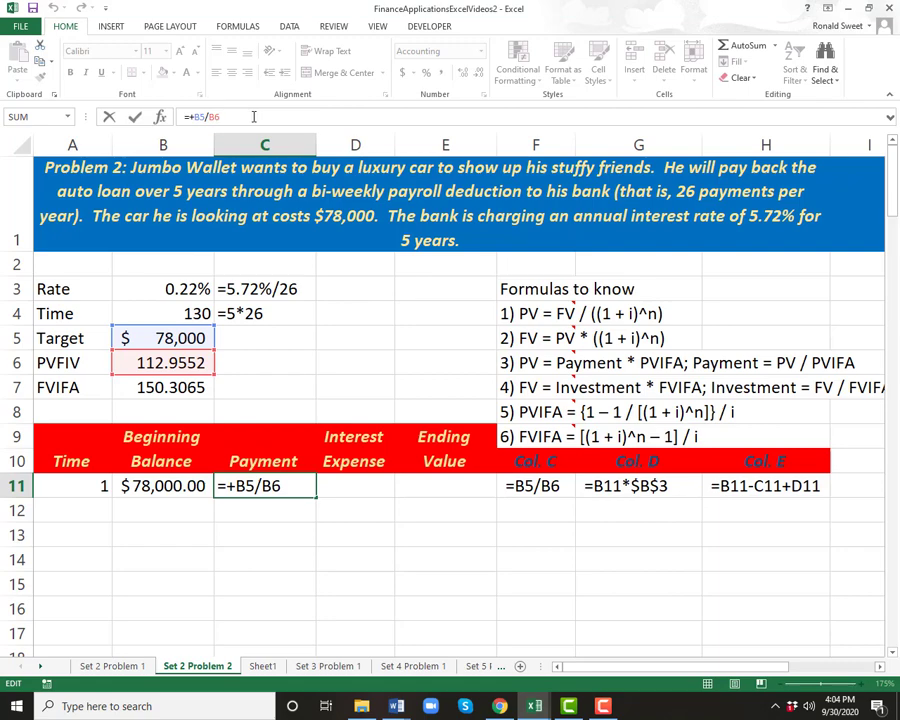
key("Tab")
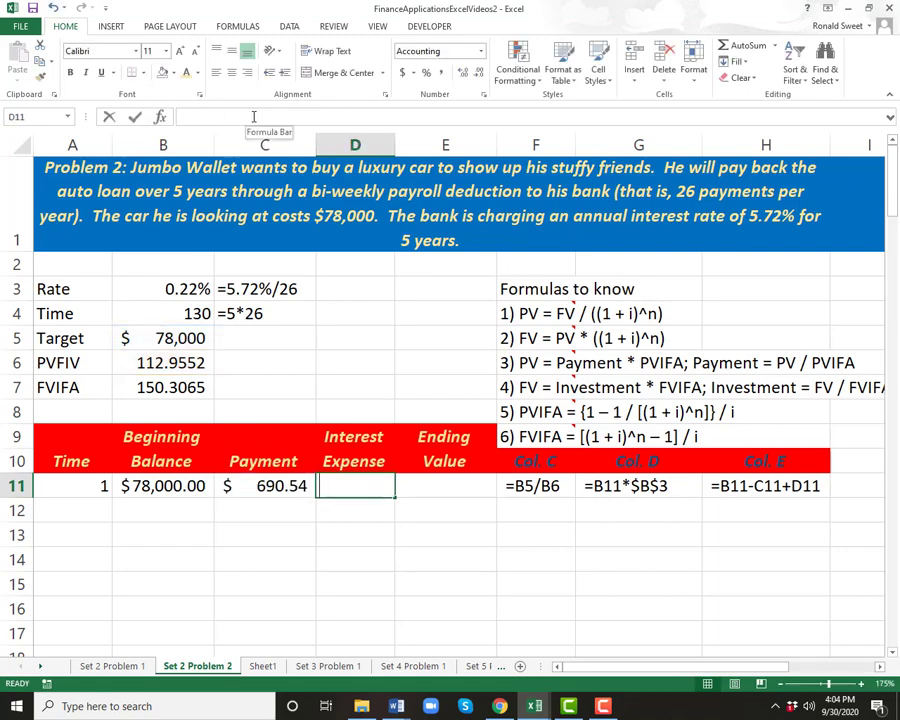
Enter the interest expense formula +B11*$B$3 in D11, with an absolute reference to the rate cell.
type("+")
key("Left")
key("Left")
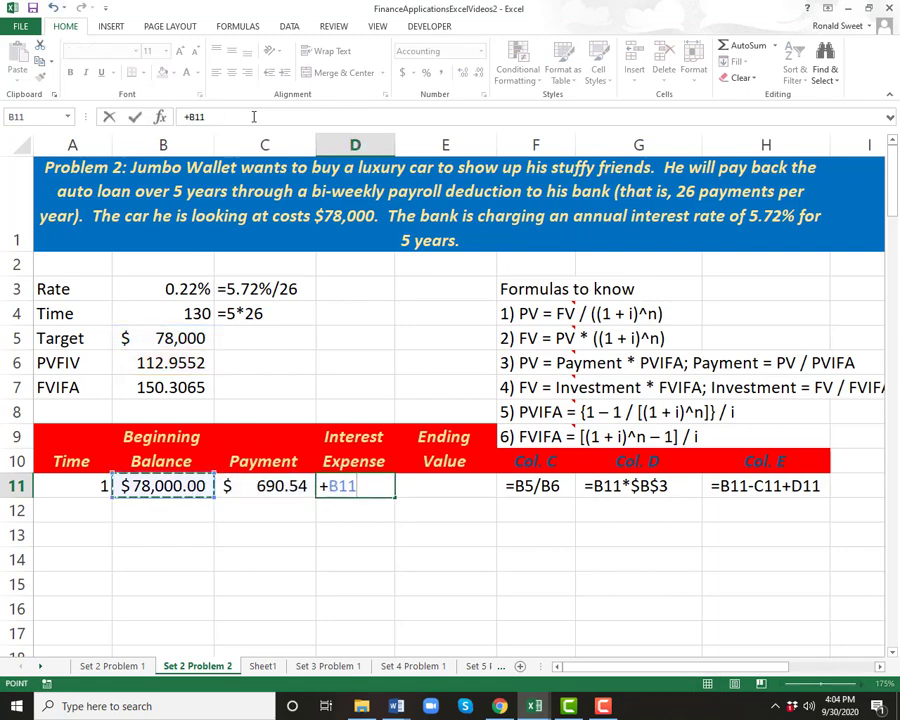
type("*")
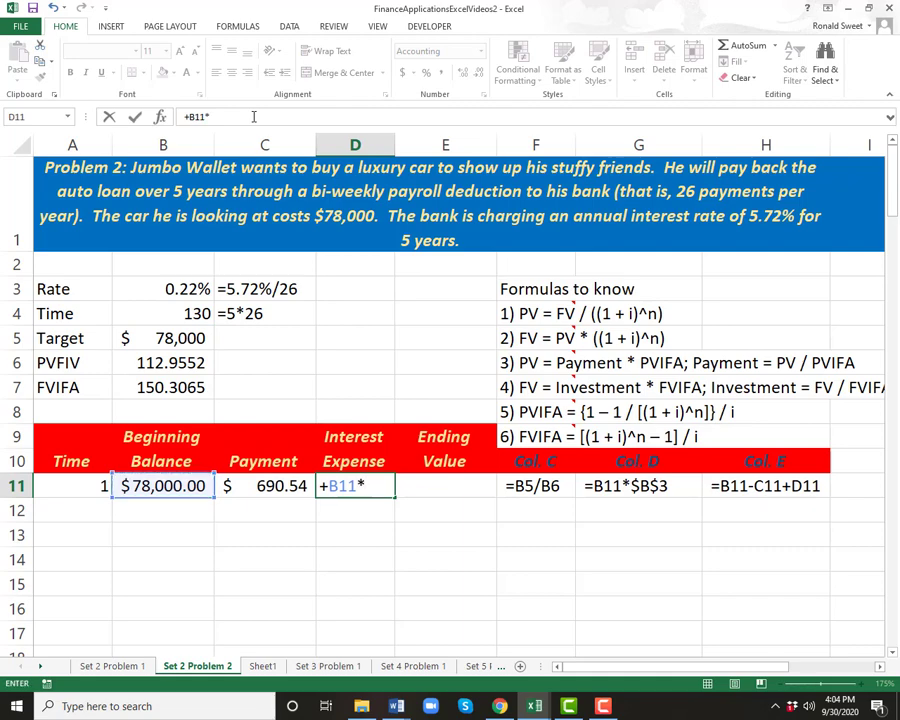
left_click(176, 289)
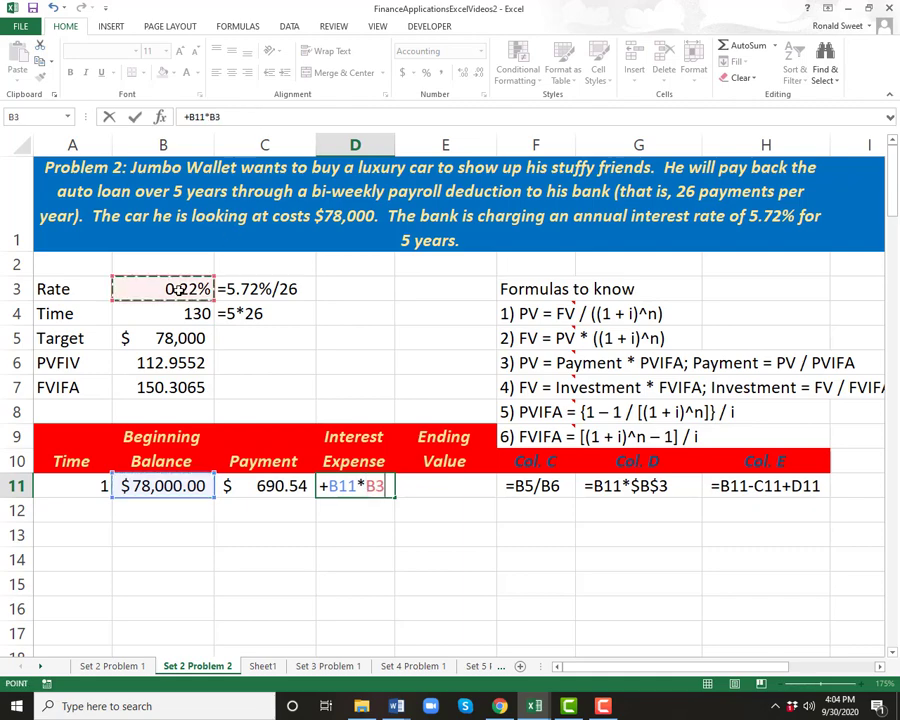
key("F4")
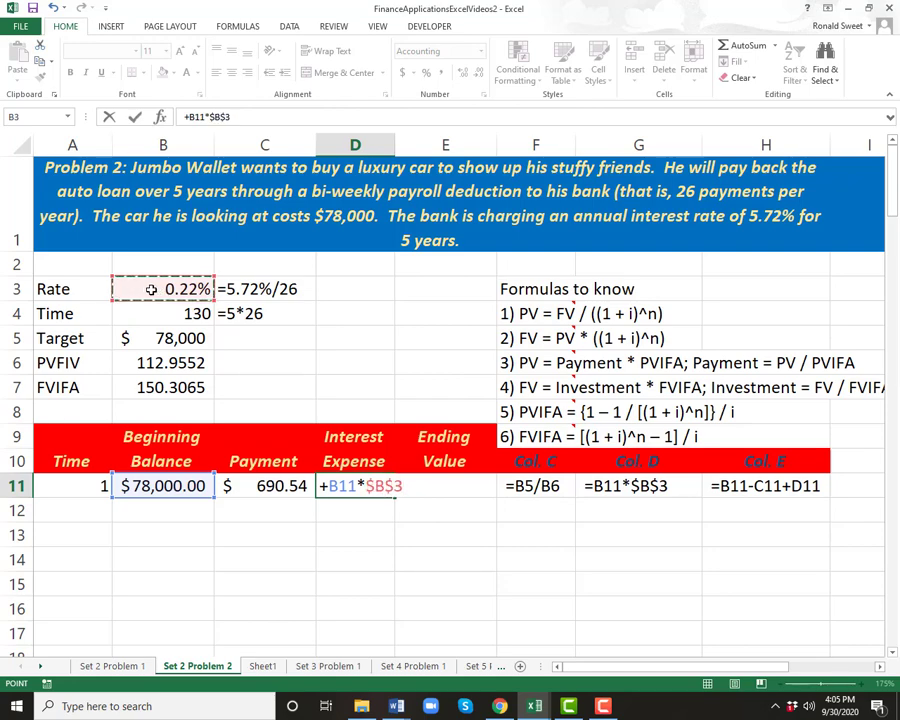
key("Return")
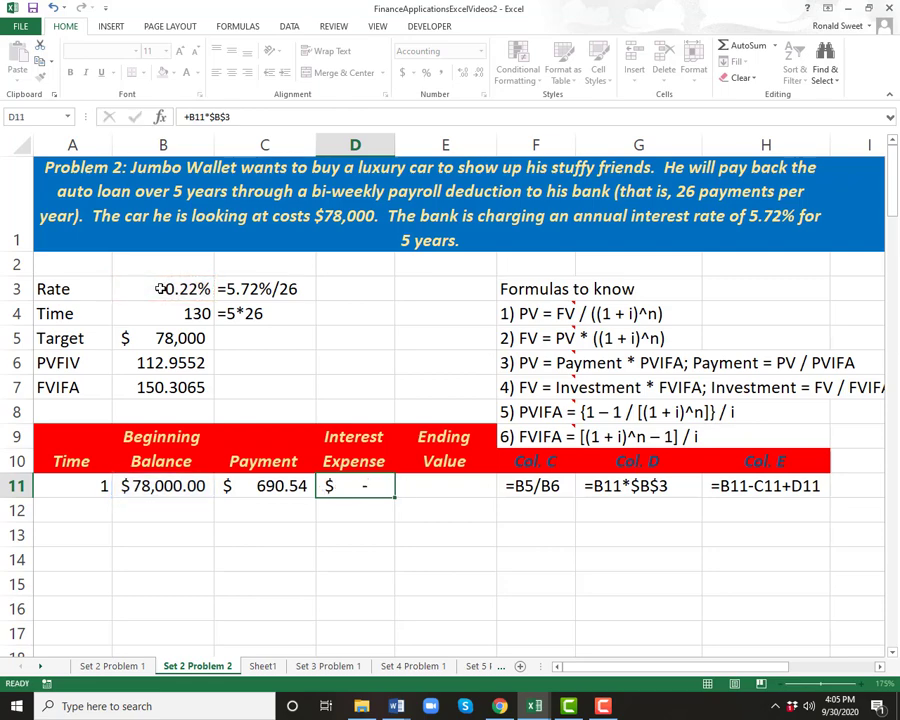
key("Up")
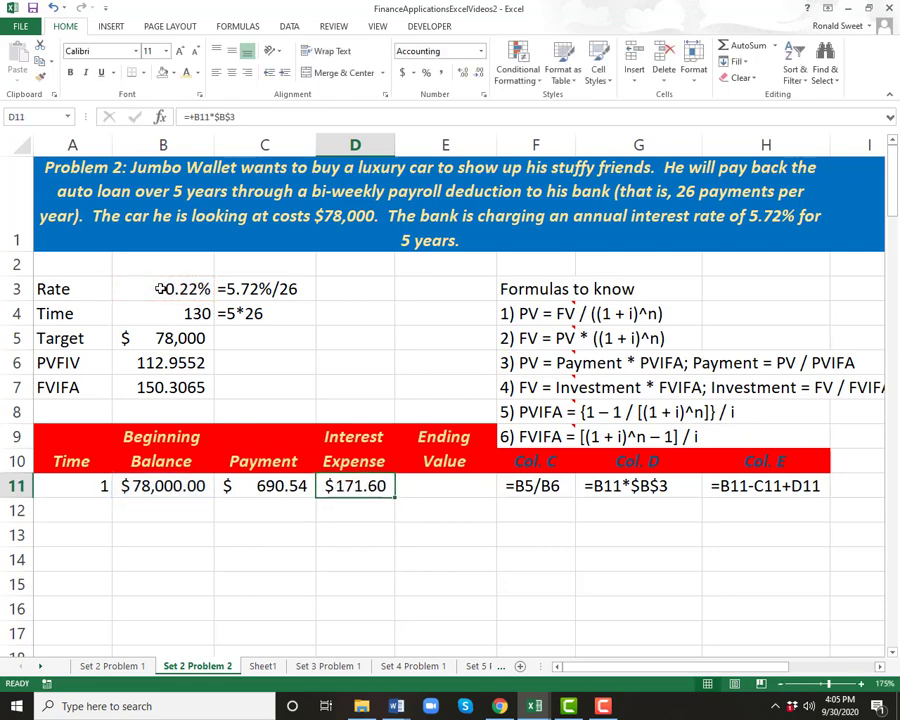
Compare the interest expense formula in D11 with the reference formula in G11.
key("Right")
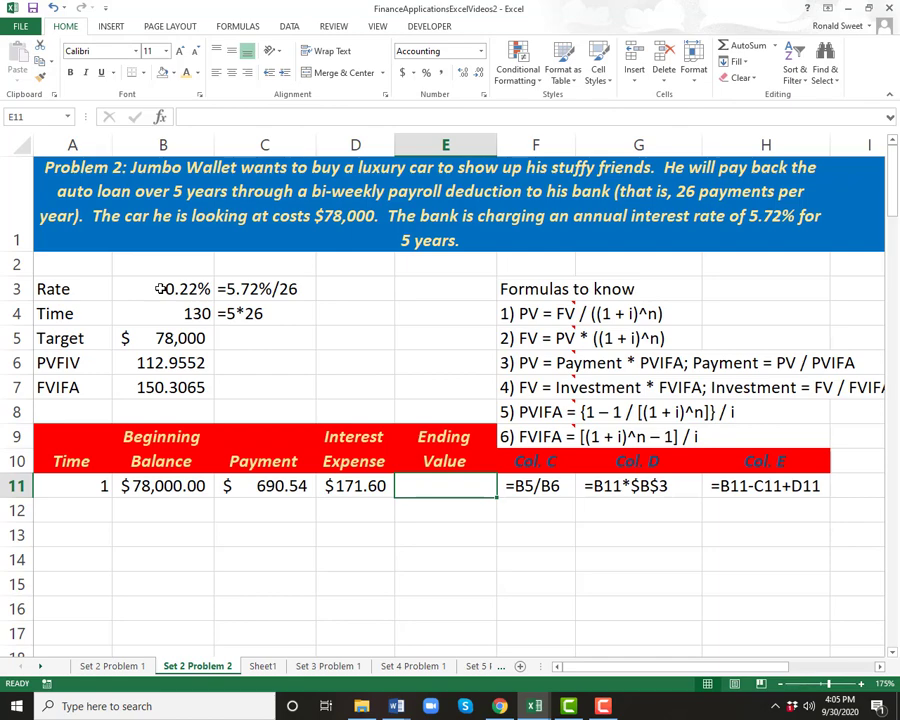
key("Right")
key("Right")
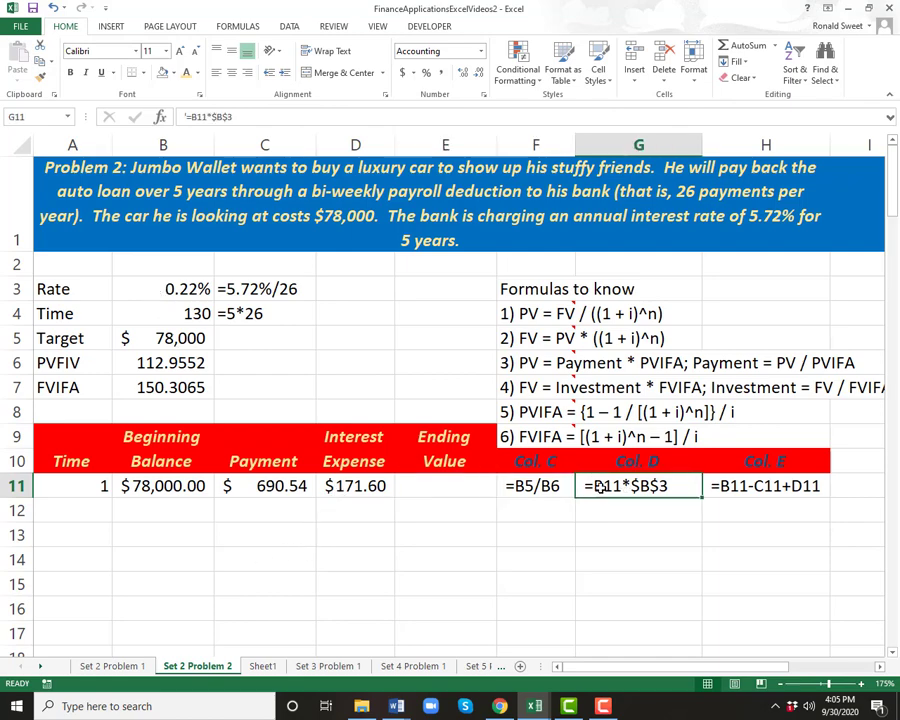
left_click(358, 489)
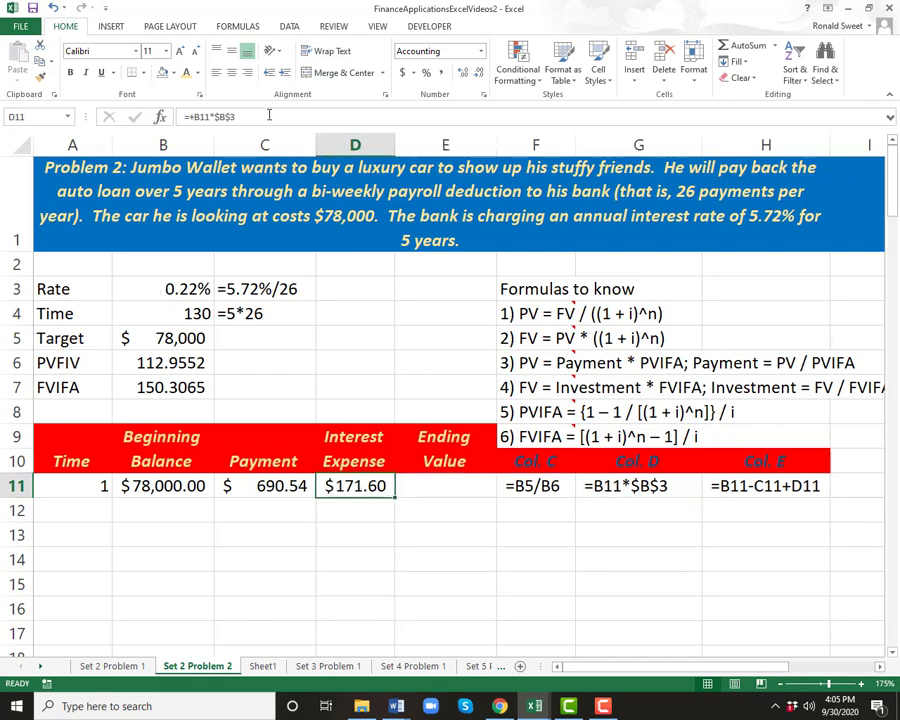
Widen column D so the whole interest expense formula in D11 fits inside its cell while it is open for editing.
double_click(376, 486)
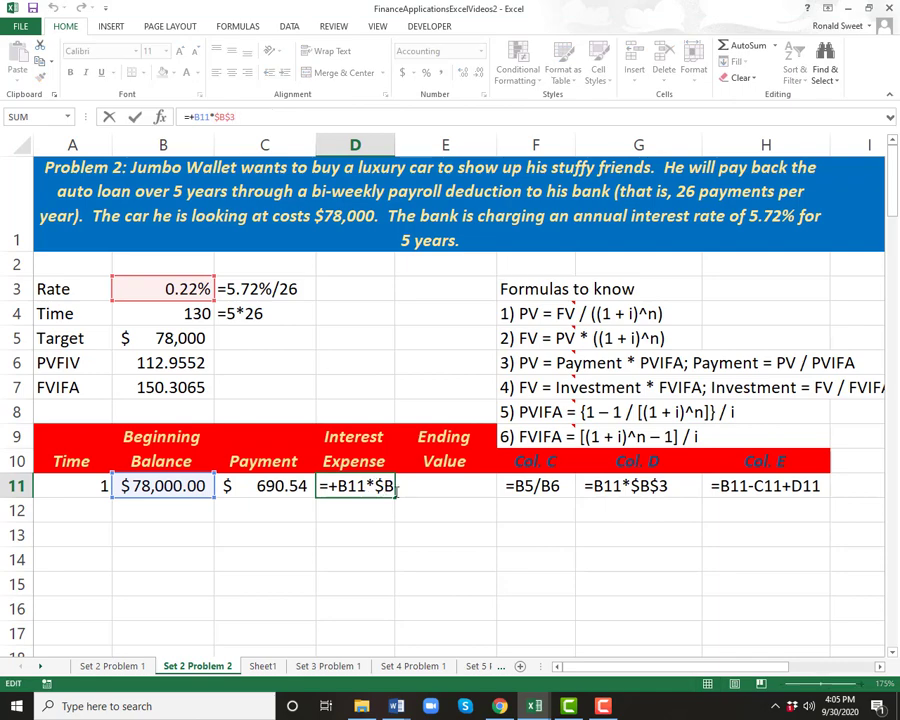
left_click(402, 148)
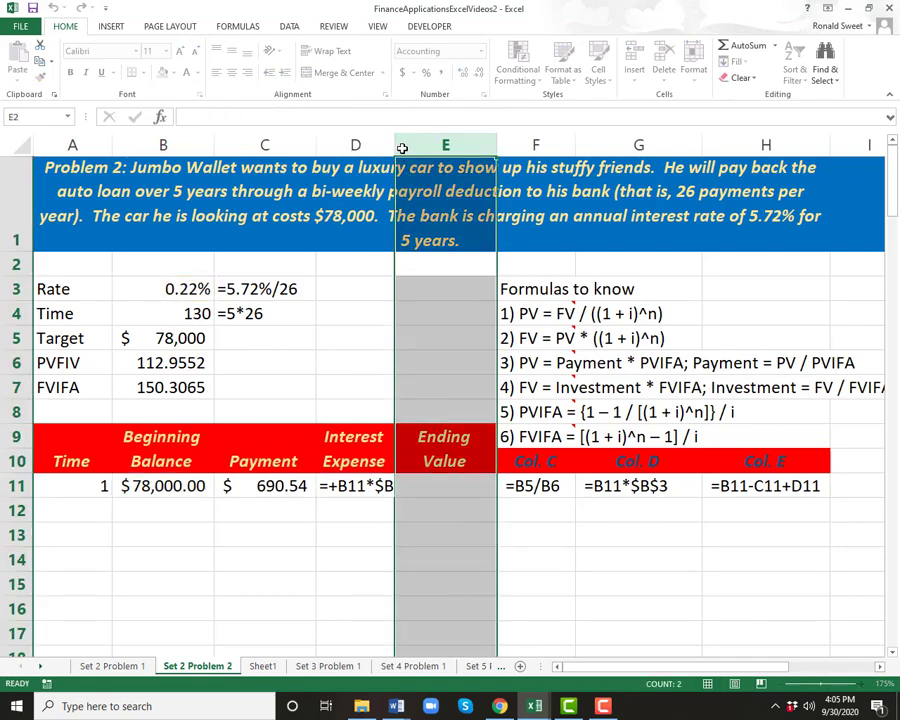
left_click(355, 145)
left_click_drag(394, 145, 416, 145)
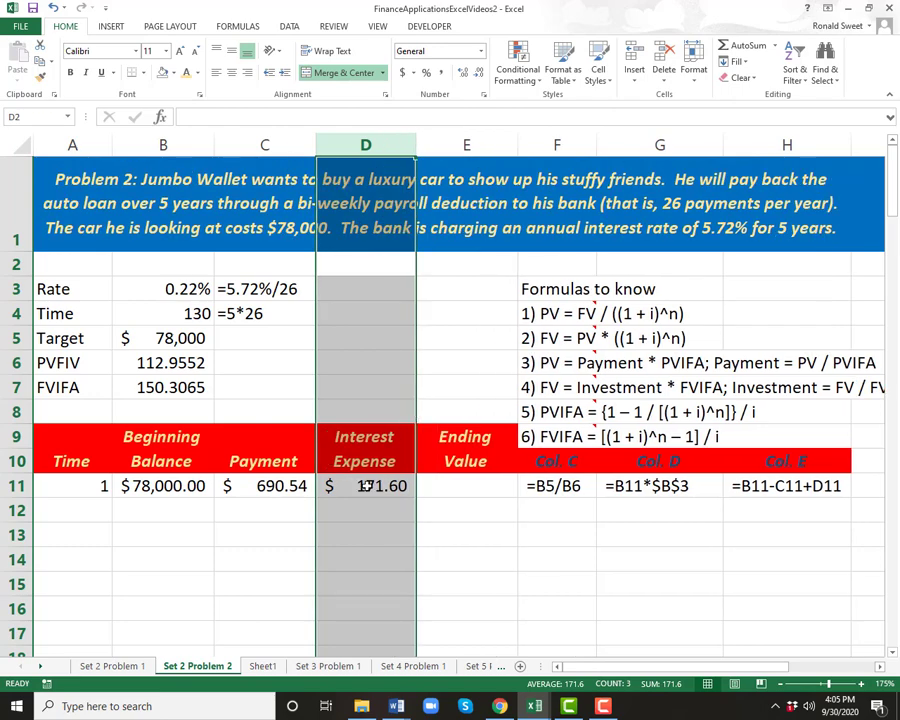
left_click(367, 486)
left_click(274, 124)
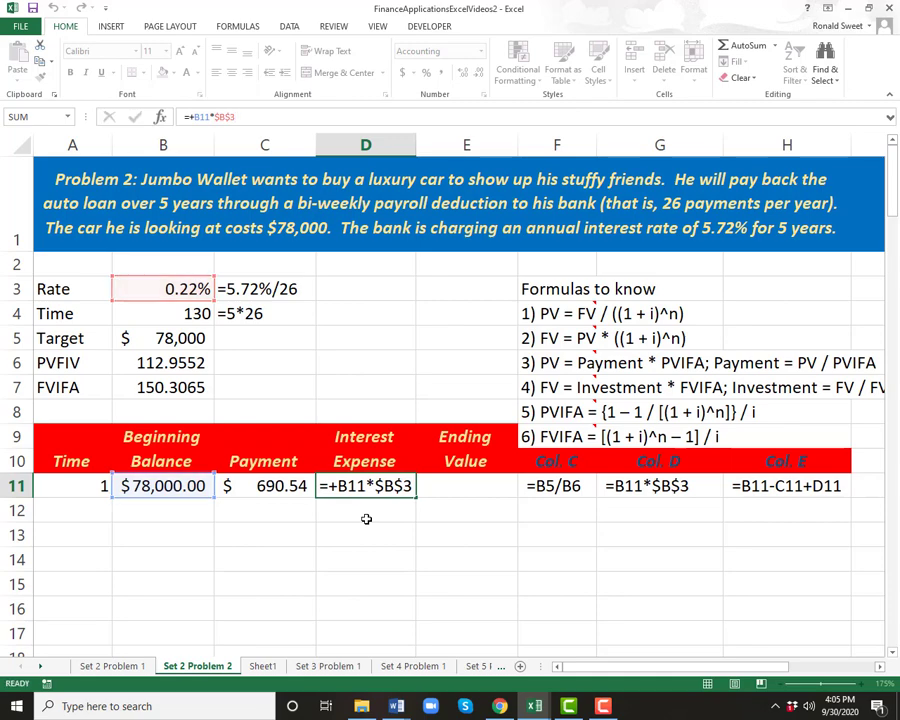
key("Return")
Enter the ending value formula =B11-C11+D11 in E11, subtracting the payment from the beginning balance and adding the interest expense.
key("Up")
key("Right")
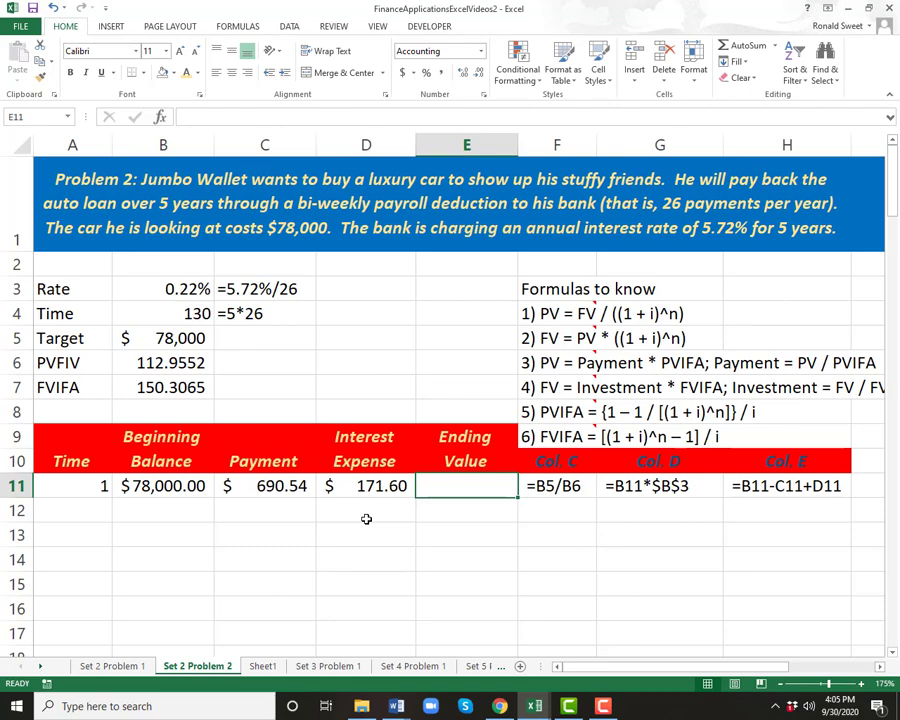
type("+")
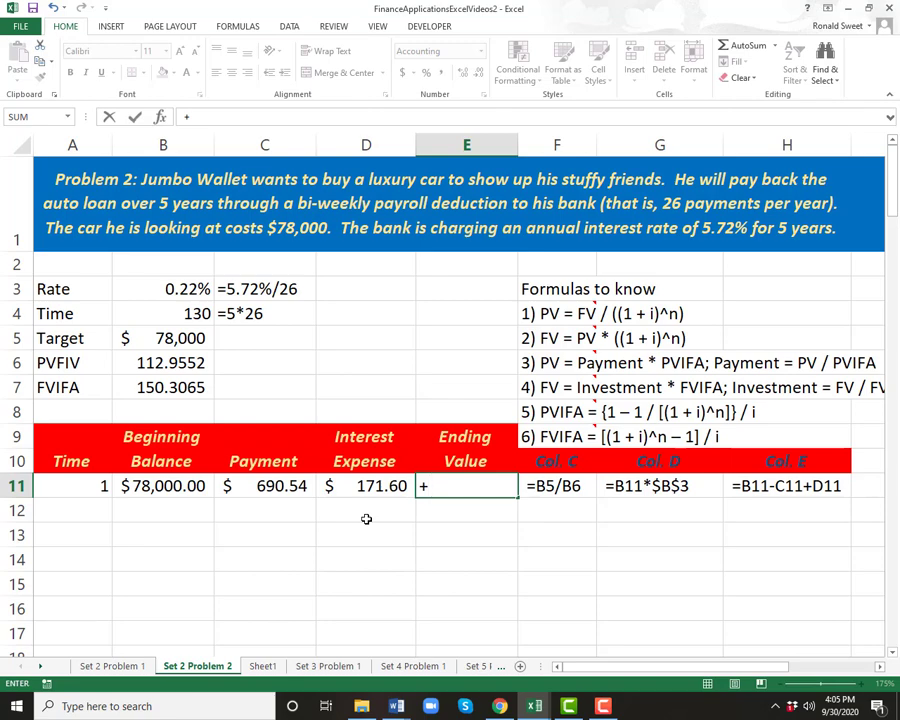
key("BackSpace")
type("=")
key("Down")
key("Left")
key("Left")
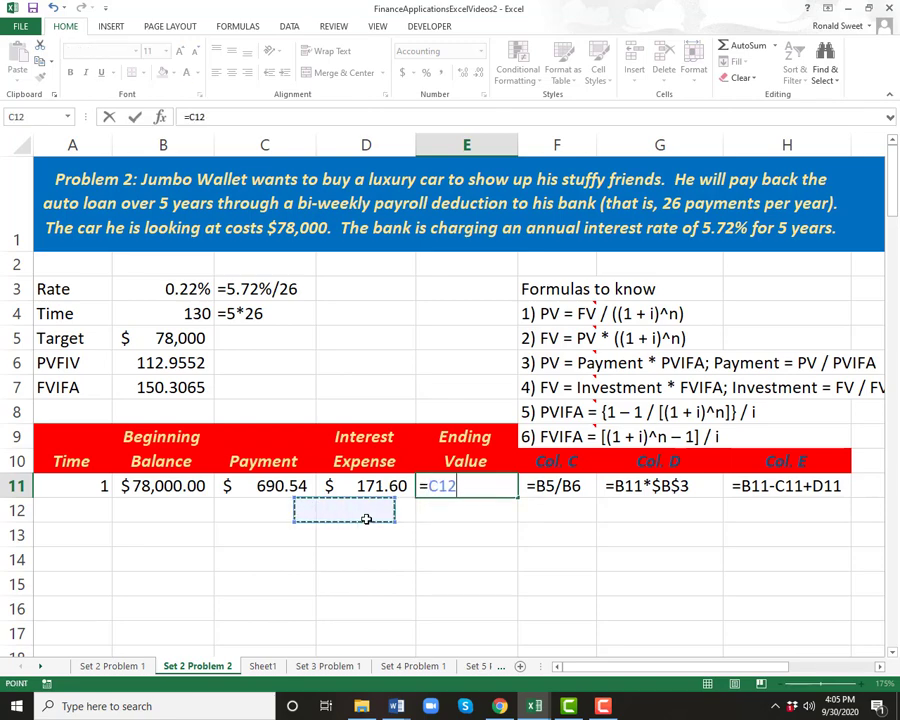
key("Left")
key("Up")
type("-")
key("Left")
key("Left")
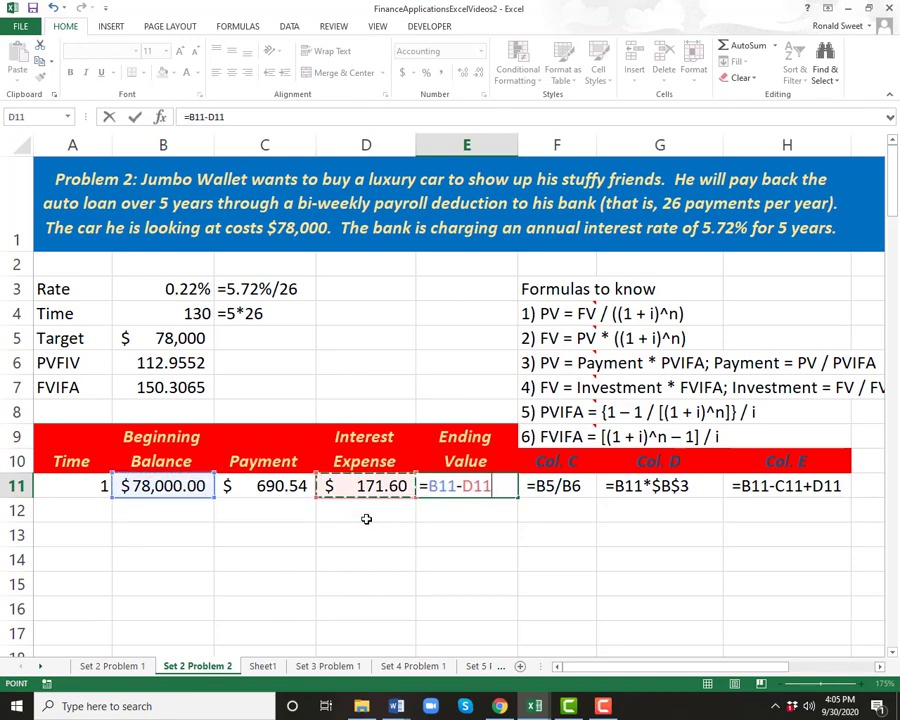
type("+")
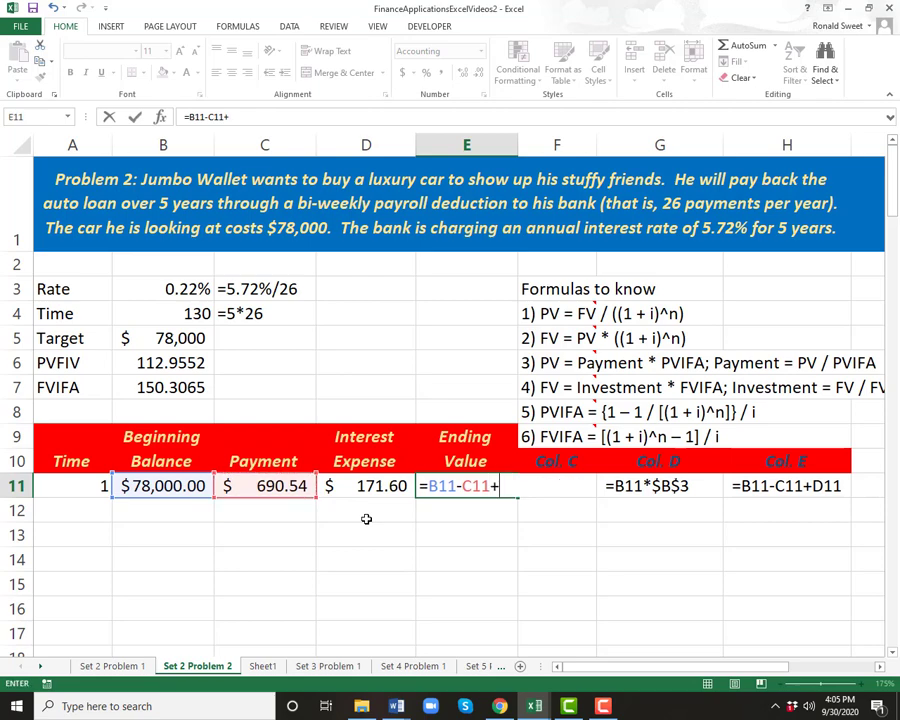
key("Left")
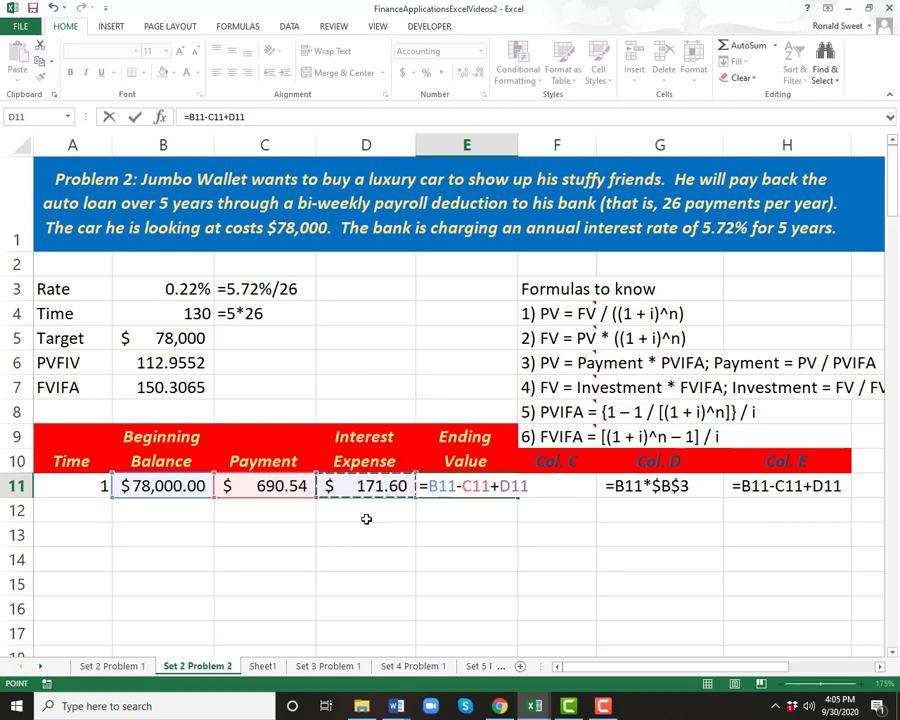
key("Tab")
Compare the ending value formula in E11 with the reference formula in H11.
key("Tab")
key("Tab")
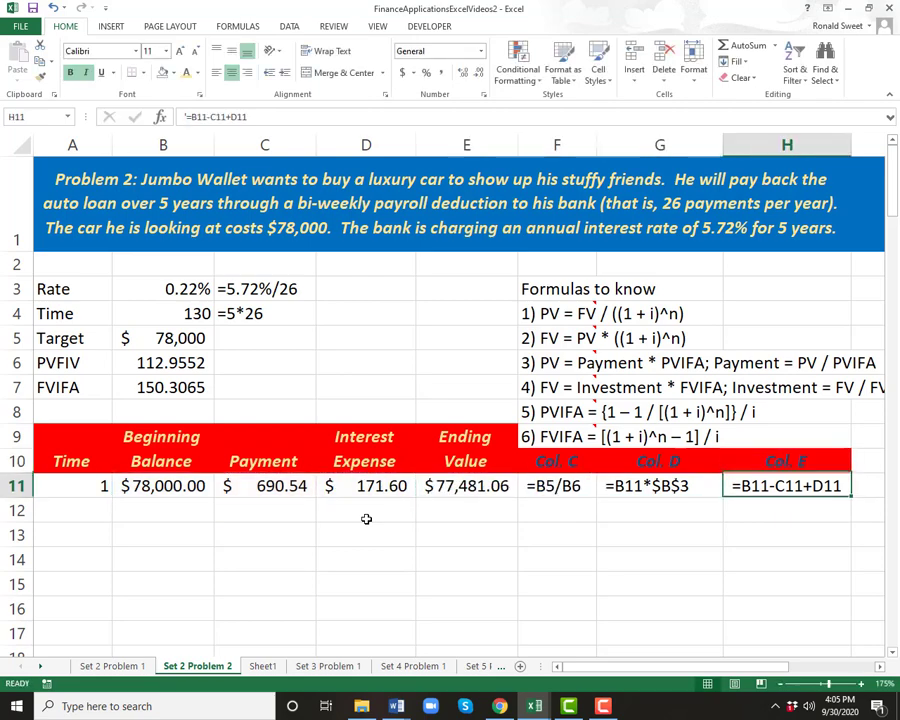
key("Left")
key("Left")
key("Left")
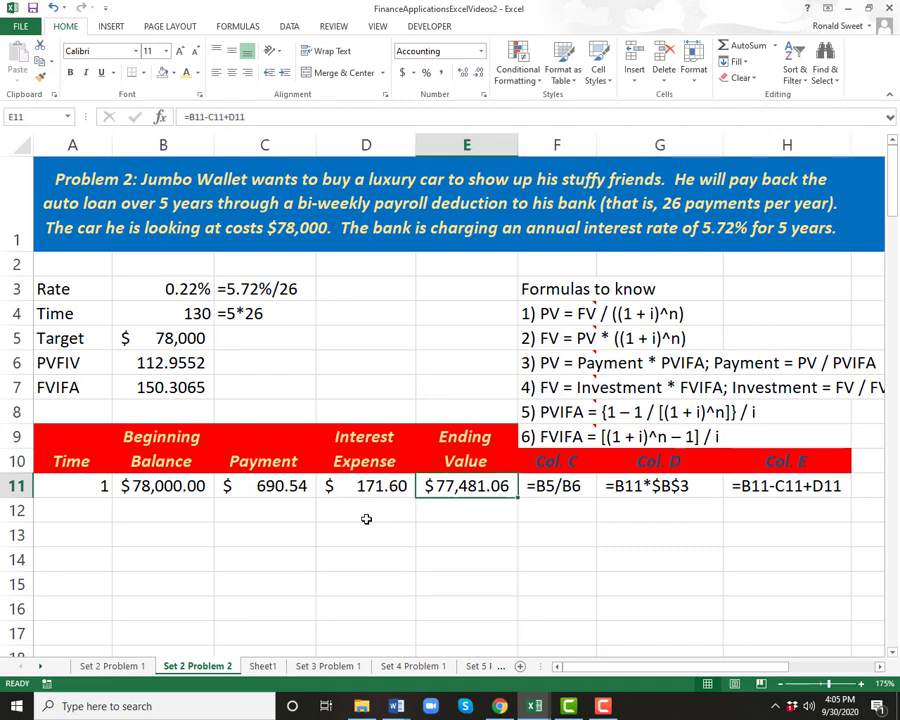
Review the reference formulas in F11:H11 and check the payment formula in C11 against the one in F11.
left_click(366, 519)
key("Left")
key("Left")
key("Left")
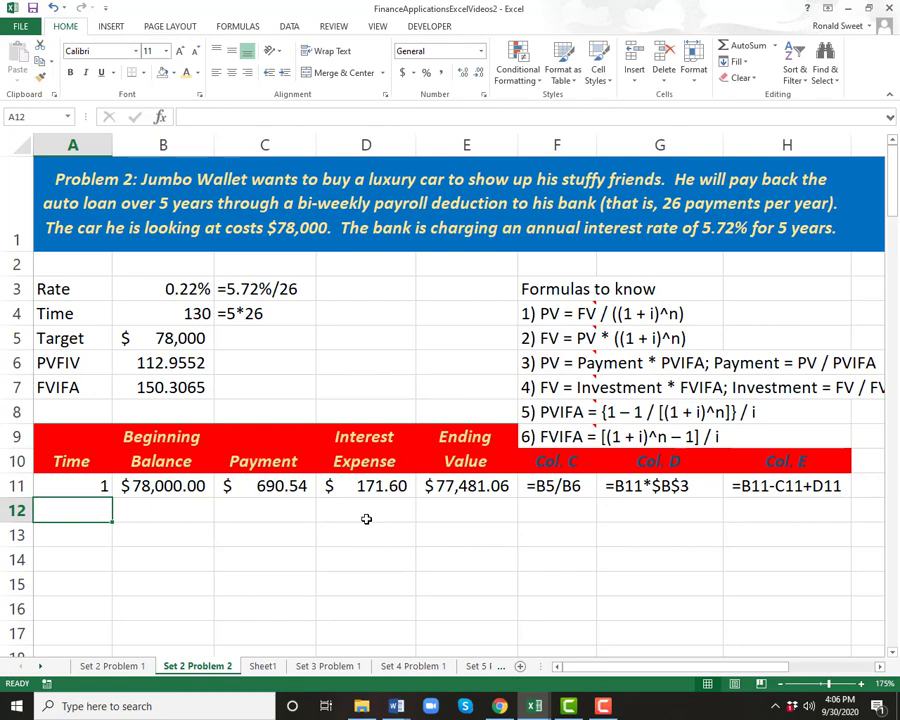
key("Right")
key("Right")
key("Right")
key("Right")
key("Right")
key("Up")
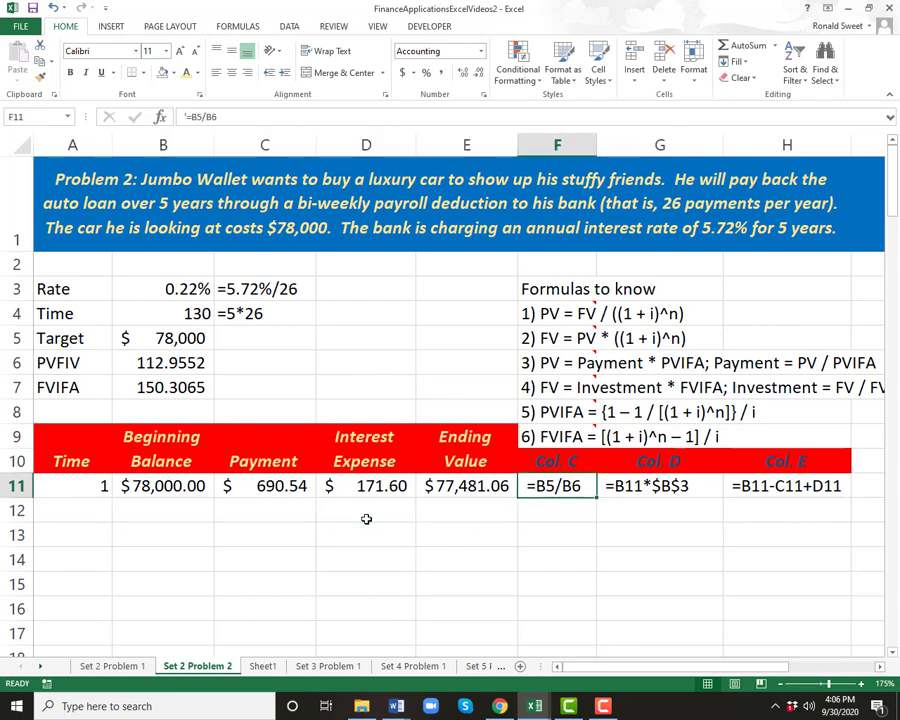
key("shift+Right")
key("shift+Right")
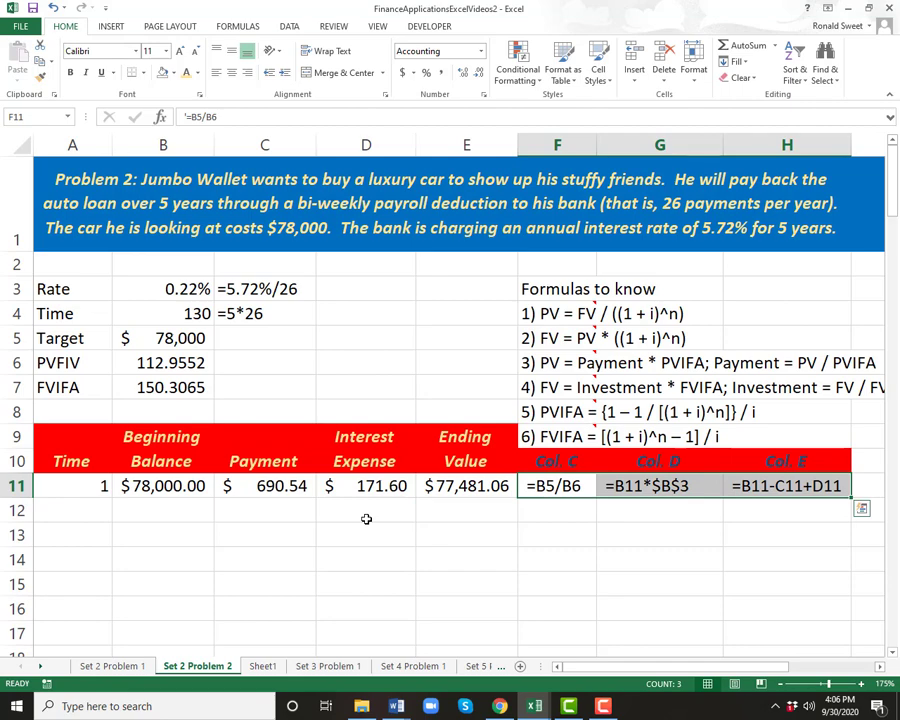
left_click(545, 530)
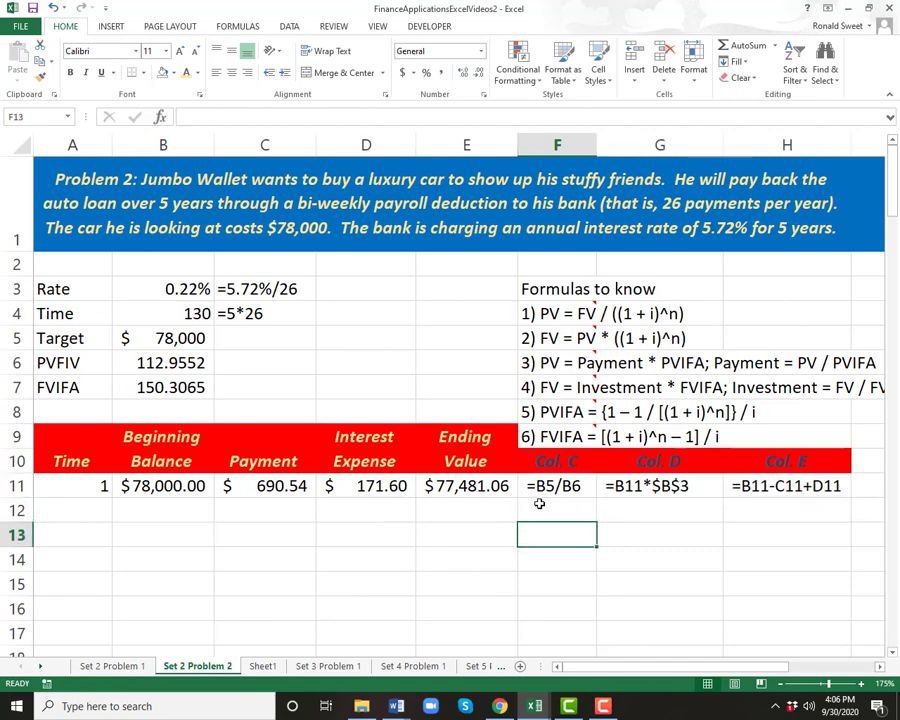
left_click(540, 484)
left_click(257, 486)
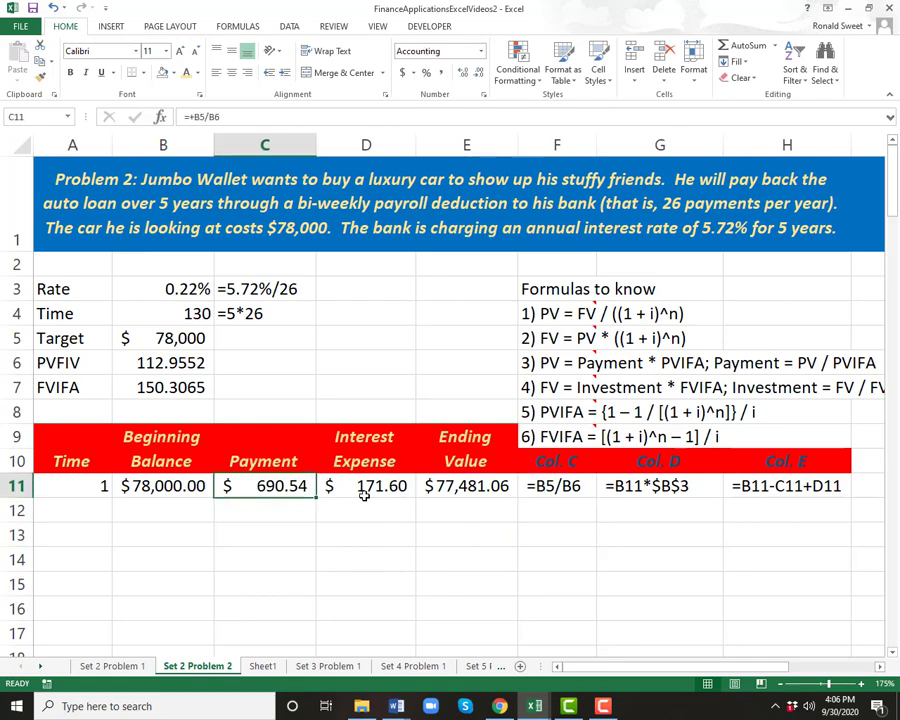
Narrow columns F, G and H so they fit closely around the reference formulas in row 11.
left_click(562, 486)
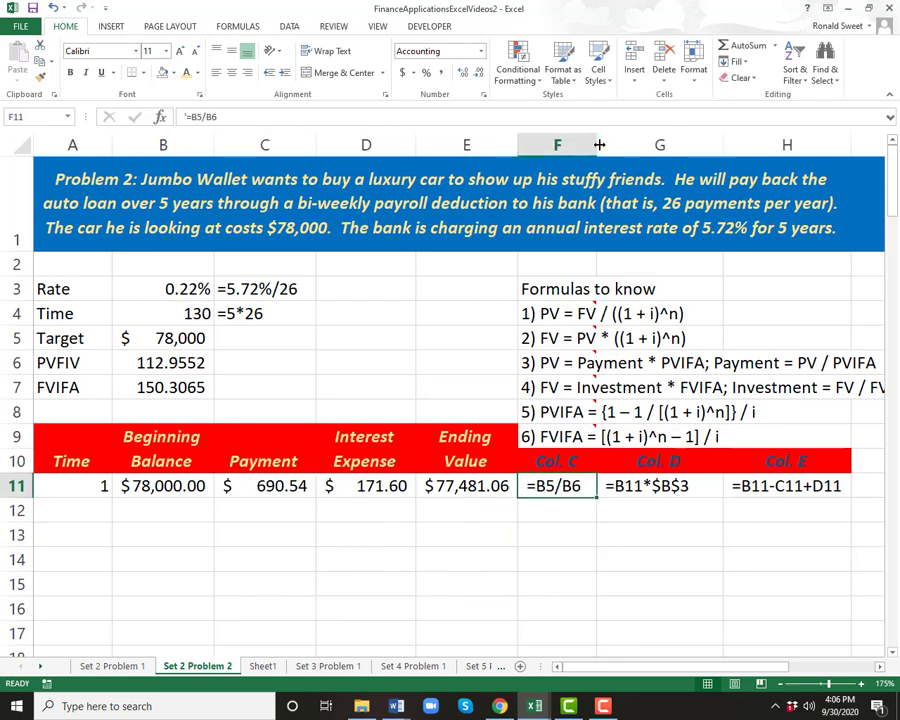
left_click_drag(598, 145, 587, 145)
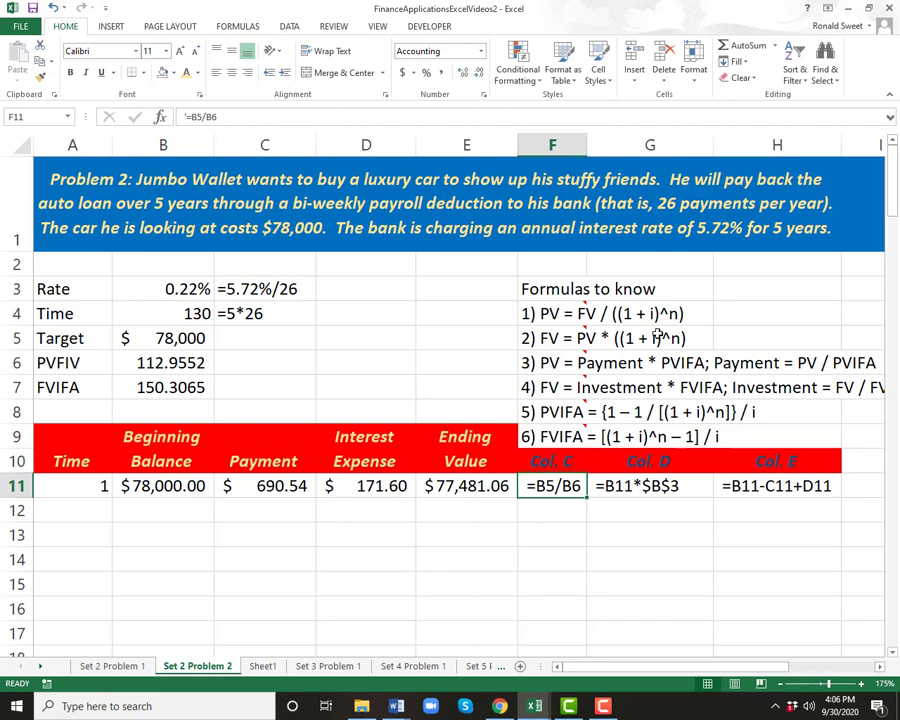
left_click(640, 486)
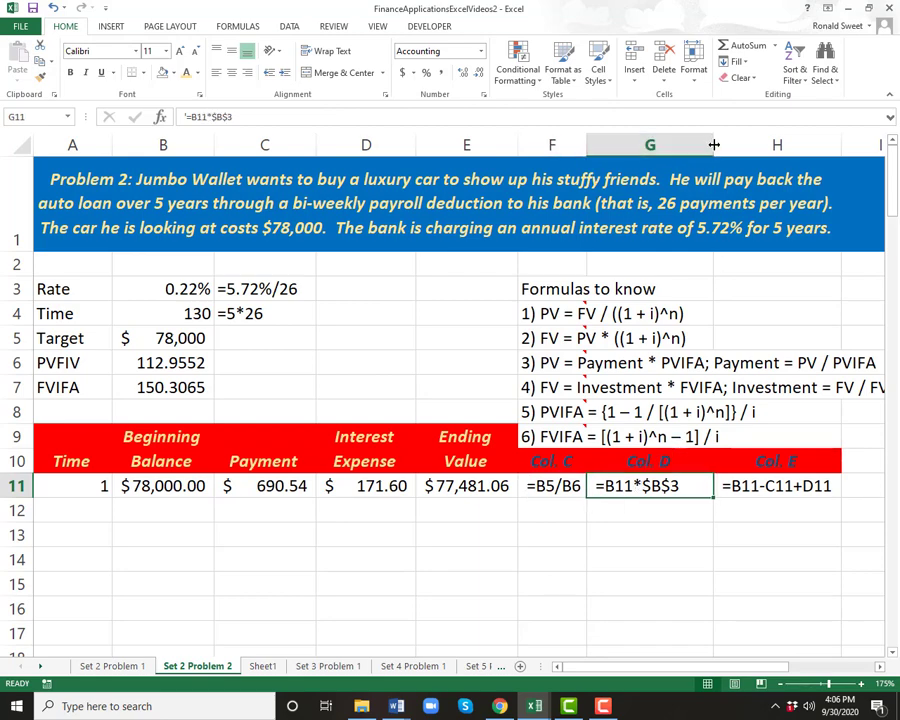
left_click_drag(714, 145, 692, 145)
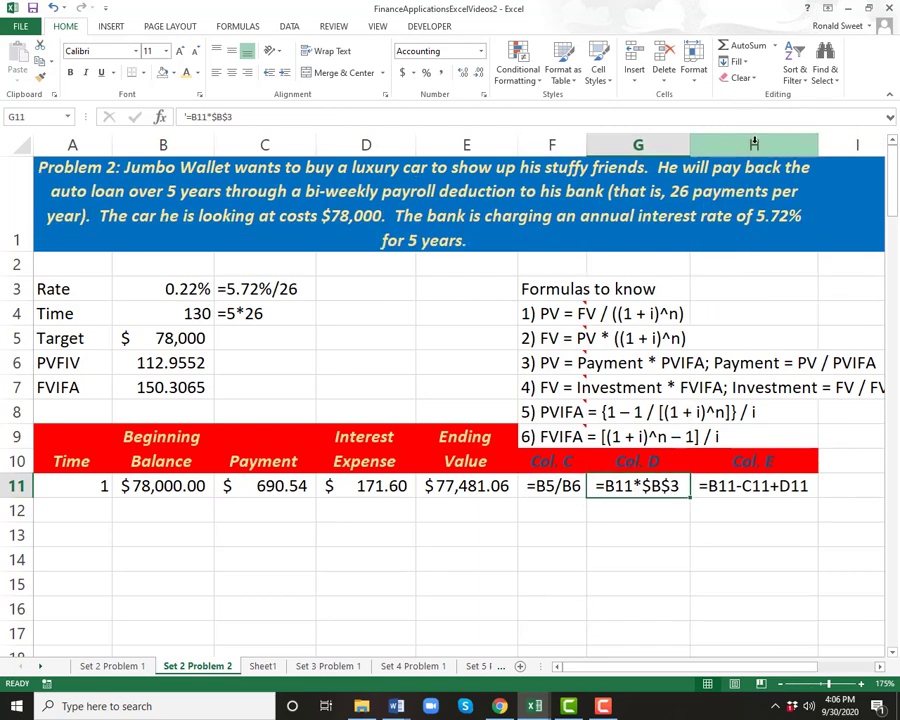
left_click(790, 145)
left_click_drag(816, 145, 811, 145)
Examine the Col. C and Col. D reference formulas and match the latter to the interest expense formula in D11.
left_click(603, 485)
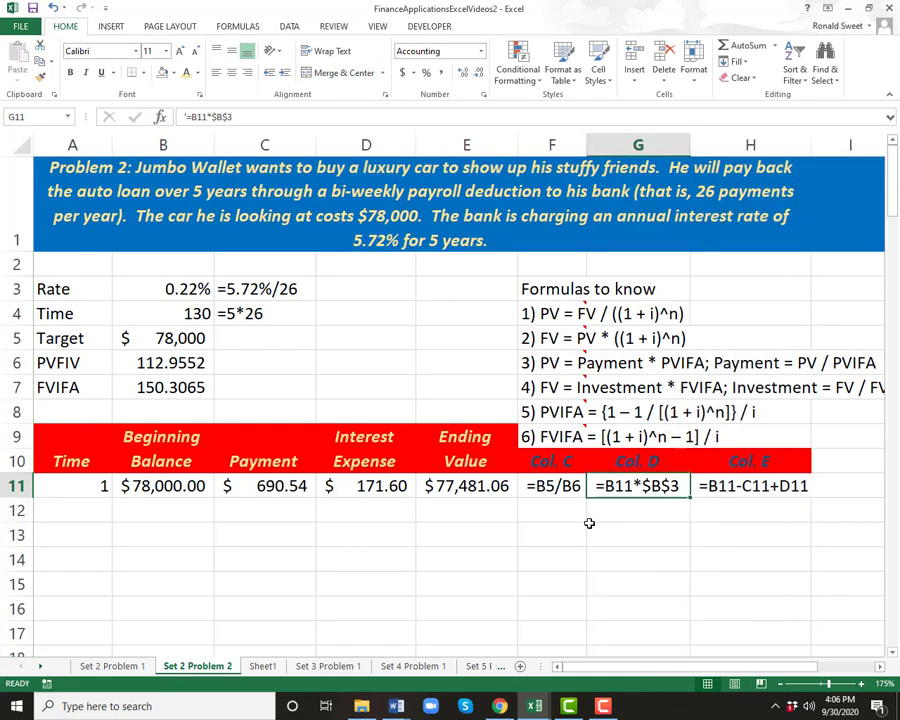
left_click(552, 487)
left_click(546, 461)
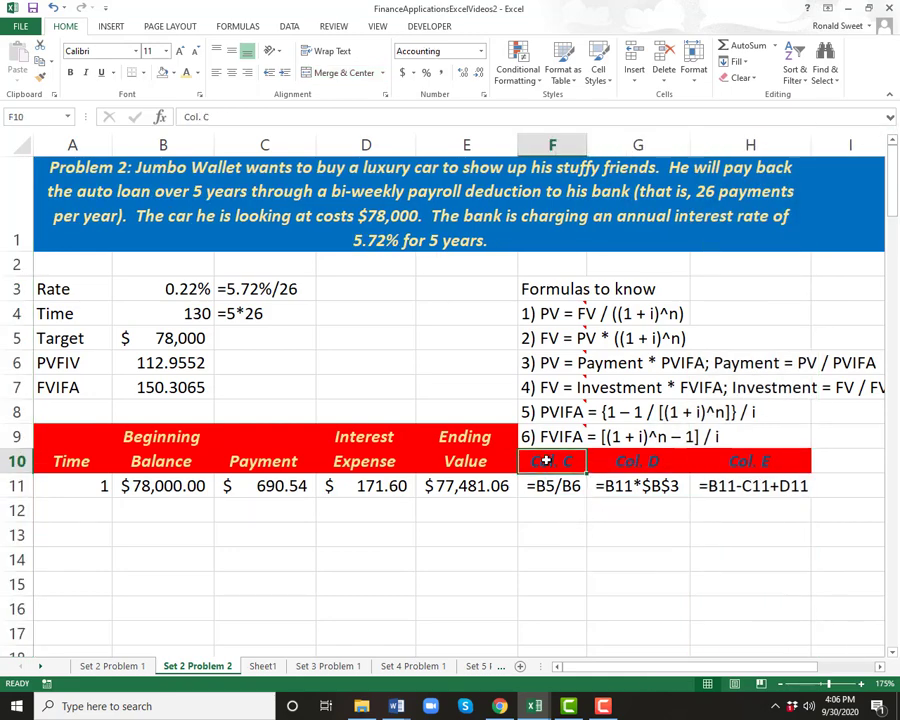
left_click(633, 461)
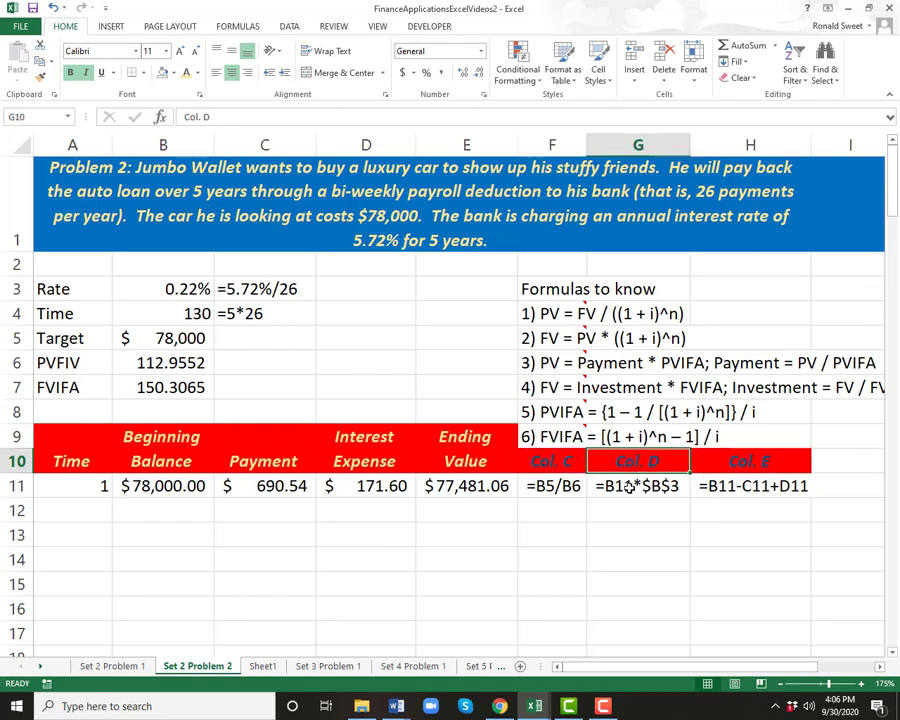
left_click_drag(632, 461, 622, 487)
left_click(630, 488)
left_click(391, 487)
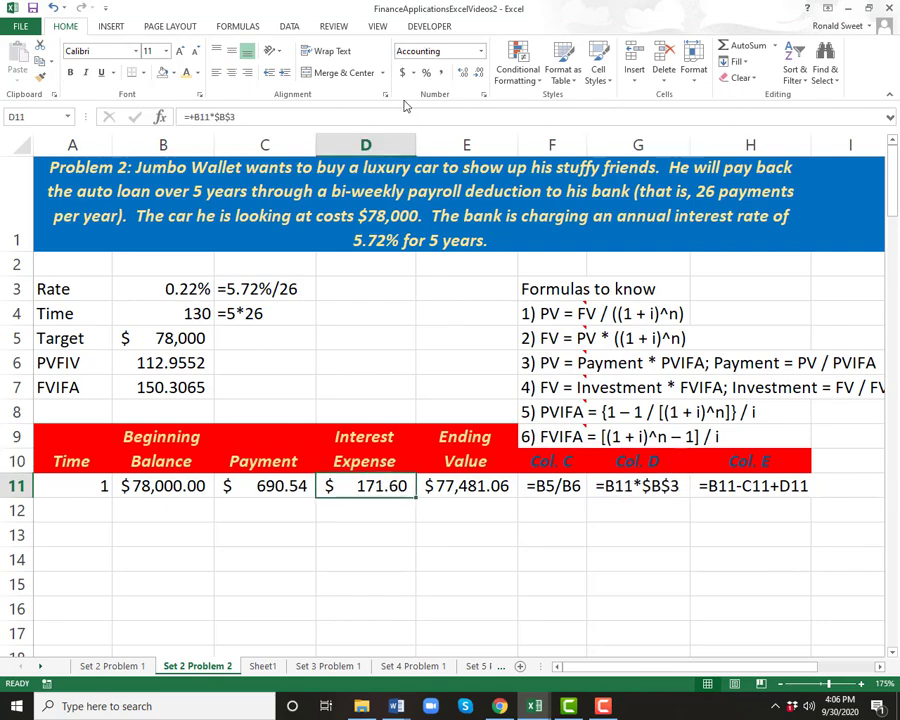
left_click(282, 116)
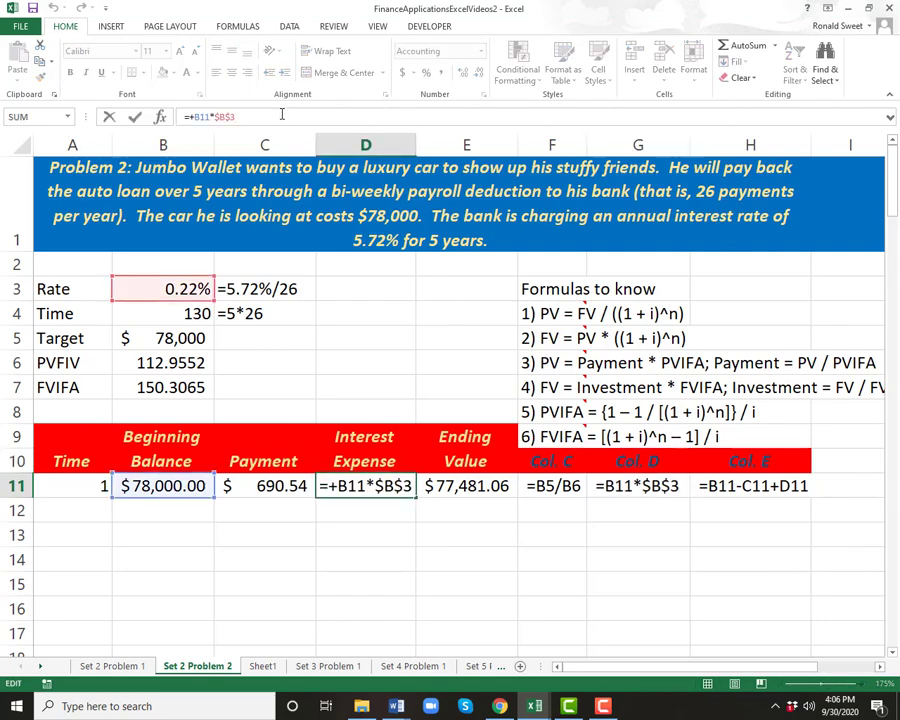
Examine the reference block F10:H11, checking the Col. D and Col. E headings with the formulas beneath them.
left_click_drag(570, 465, 736, 488)
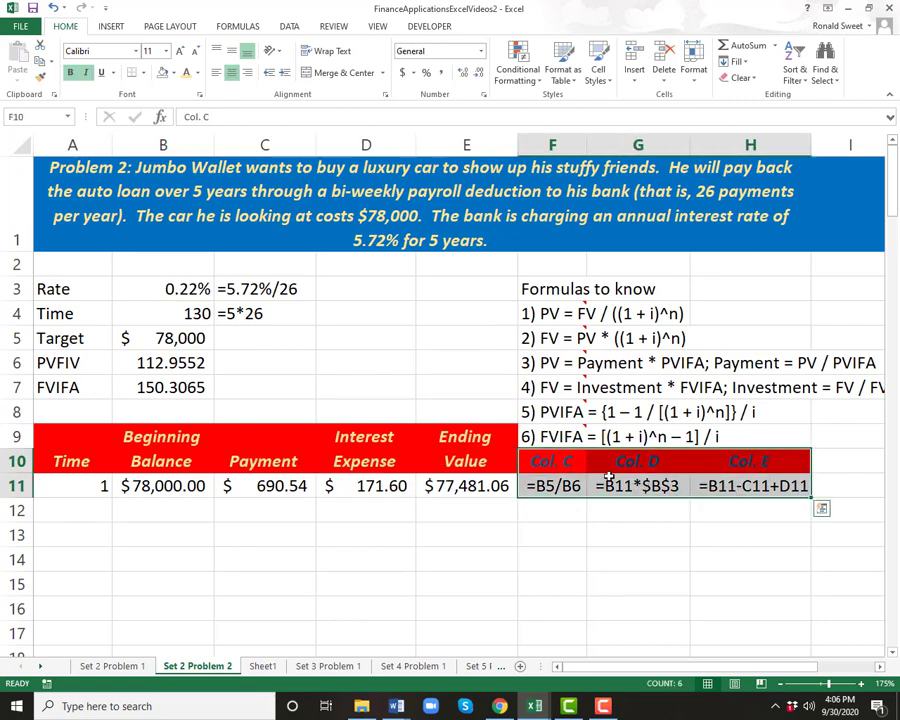
left_click(640, 486)
left_click(745, 462)
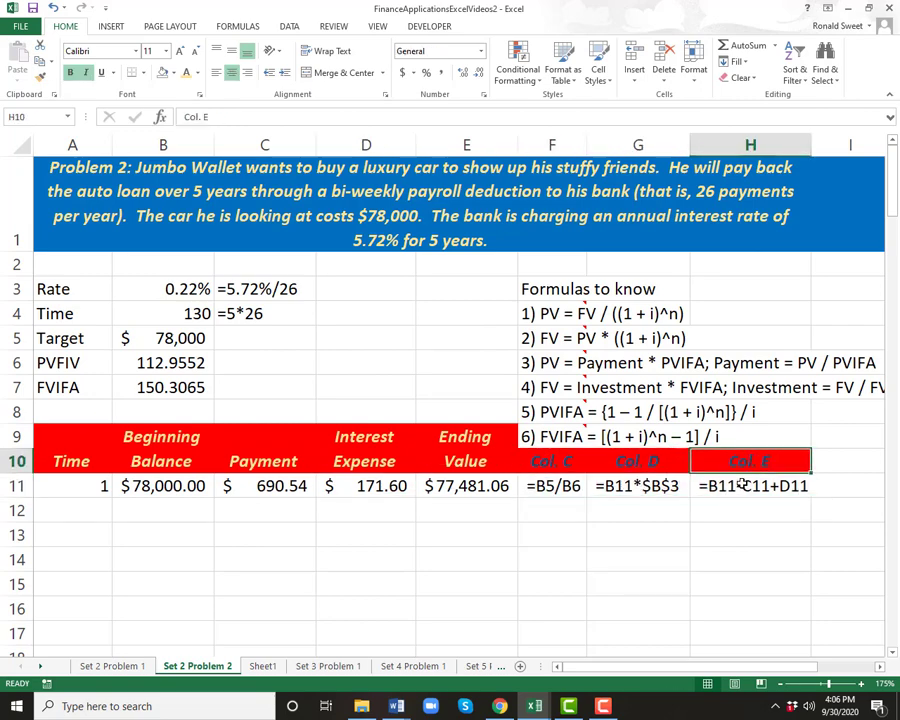
left_click(740, 487)
left_click_drag(540, 458, 767, 496)
left_click(748, 487)
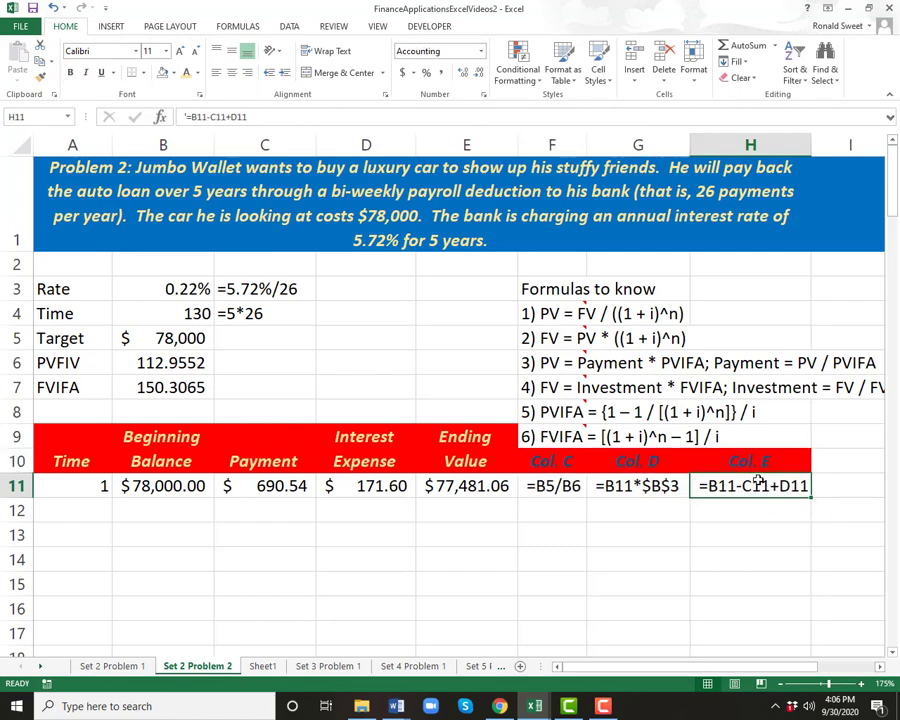
left_click(750, 460)
left_click(668, 458)
left_click_drag(668, 458, 630, 492)
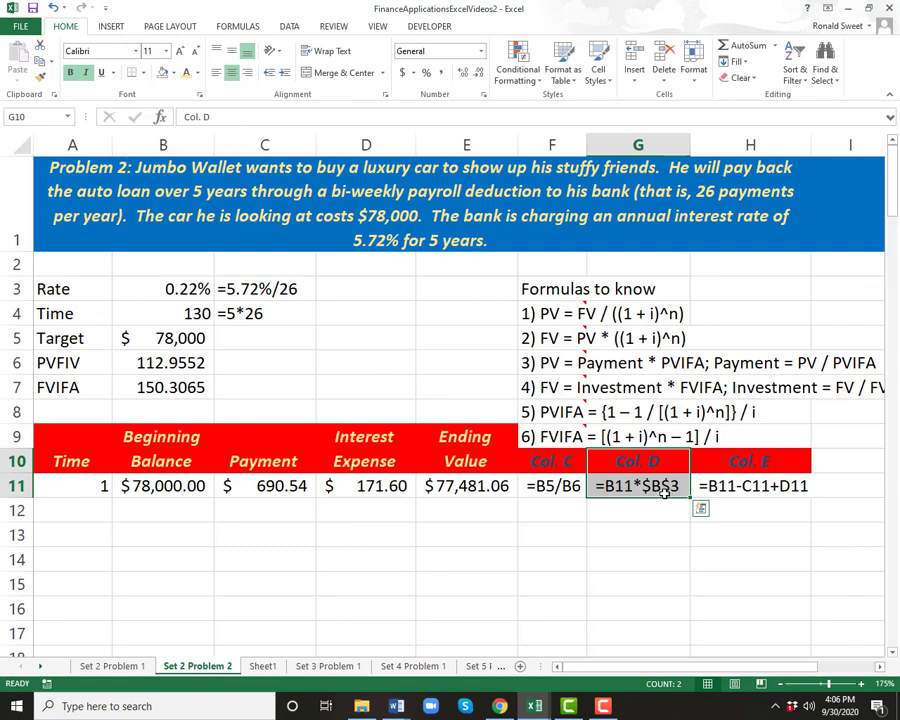
left_click(739, 464)
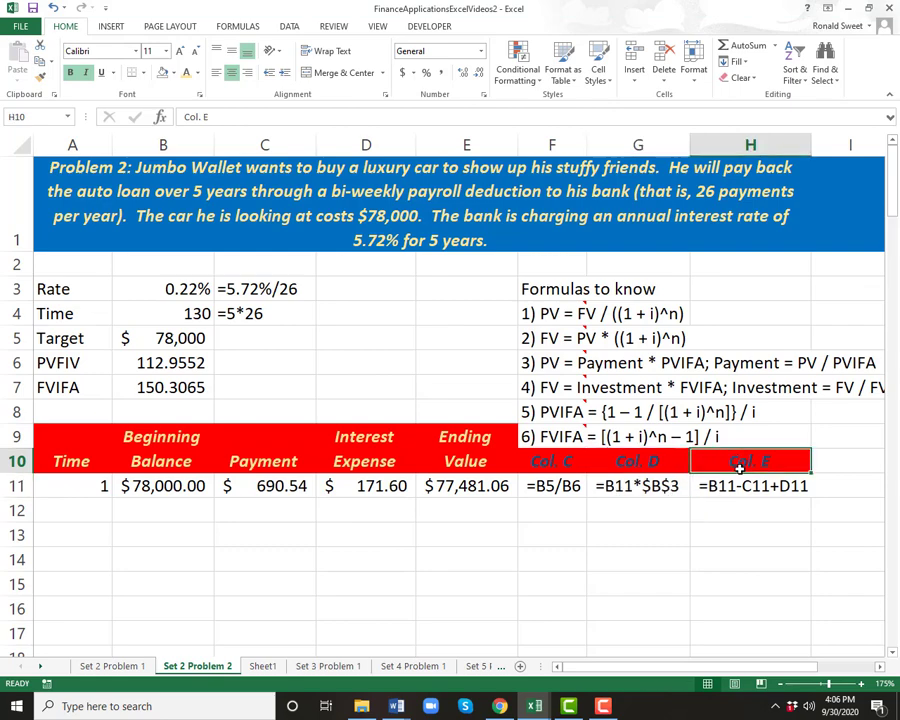
left_click_drag(739, 468, 739, 482)
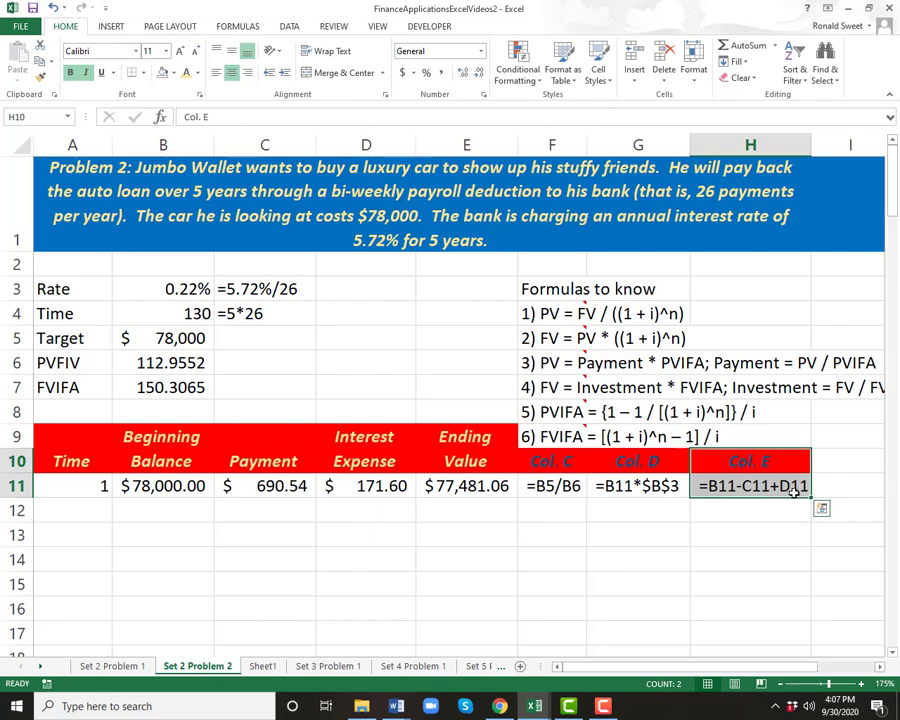
Enter the formula =A11+1 in A12 of the Time column to number the second payment period.
key("Return")
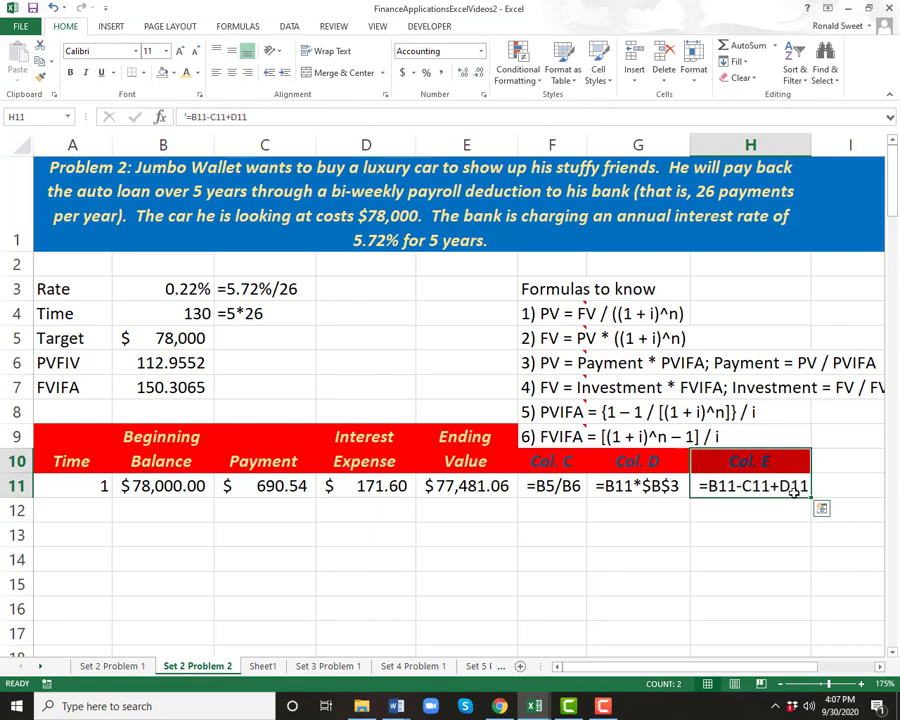
key("Left")
key("Left")
key("Left")
key("Left")
key("Left")
key("Left")
key("Left")
key("Down")
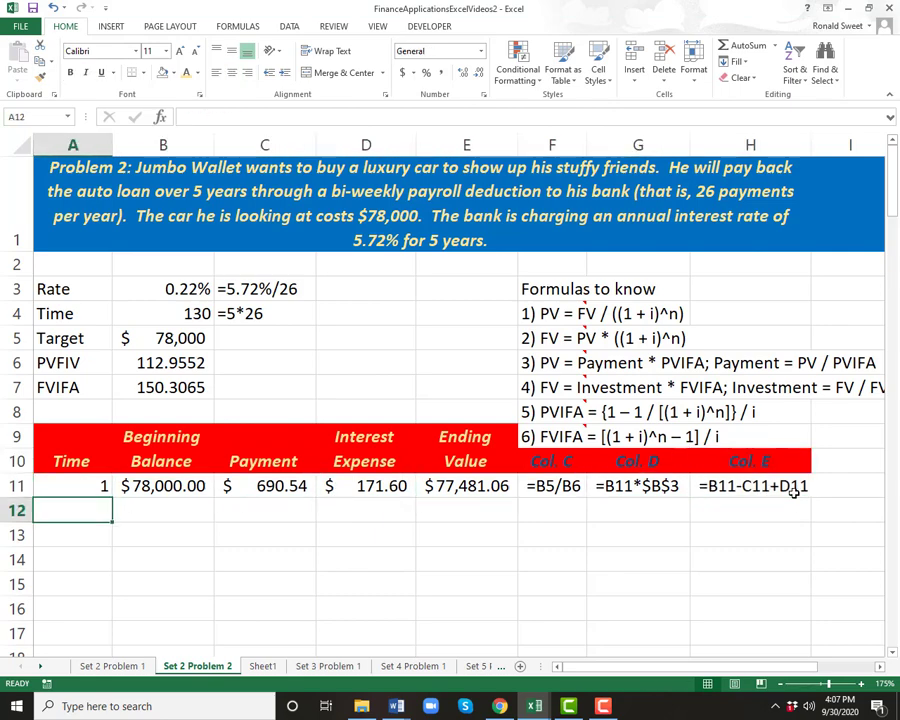
type("=")
key("Up")
type("+1")
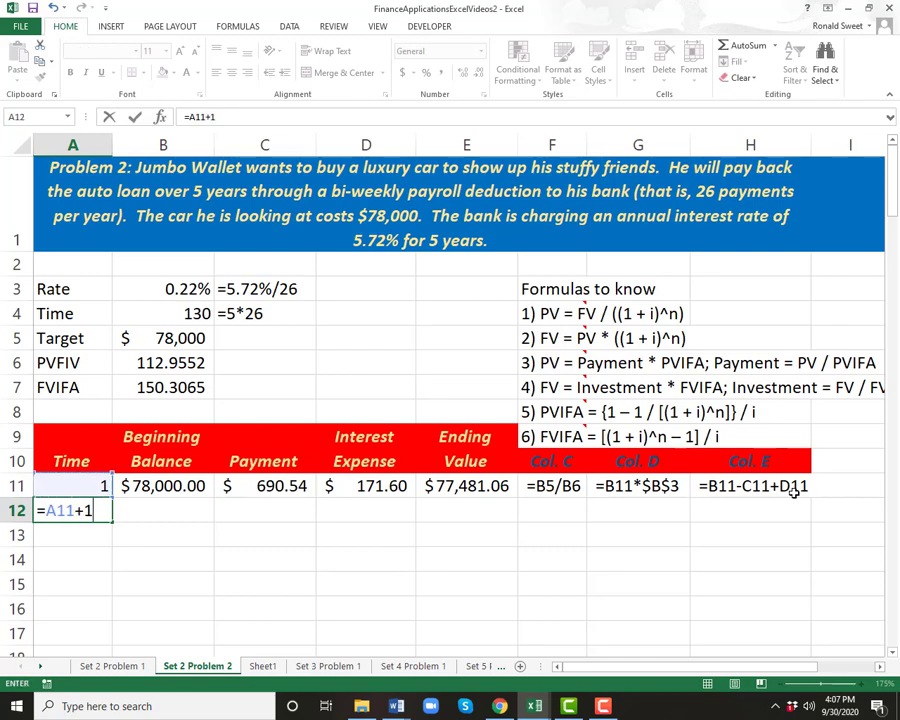
key("ctrl+Return")
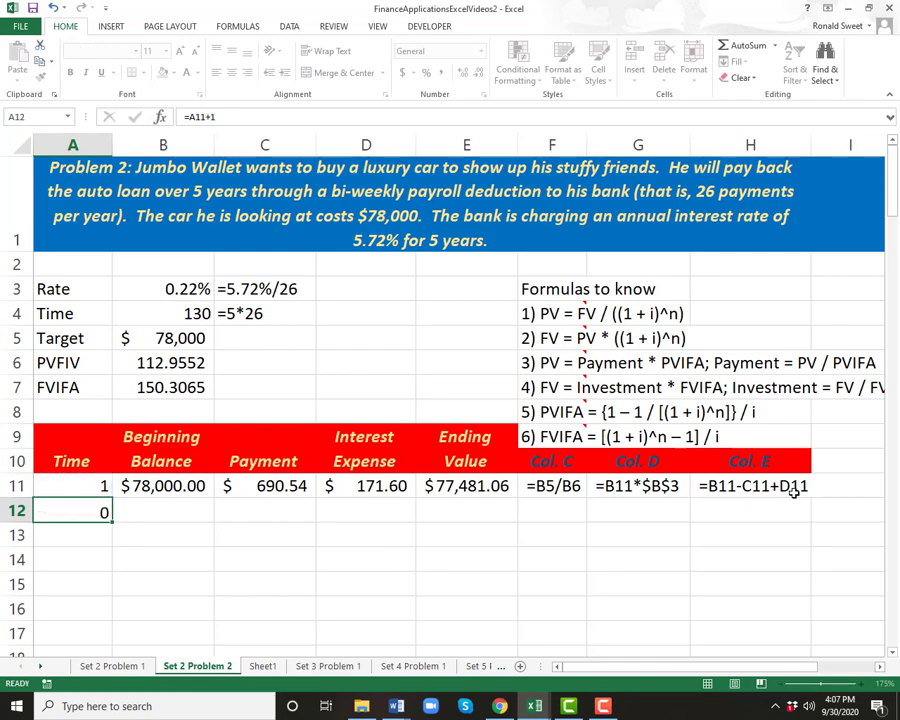
Copy the period formula from A12 down the Time column through A140.
key("ctrl+c")
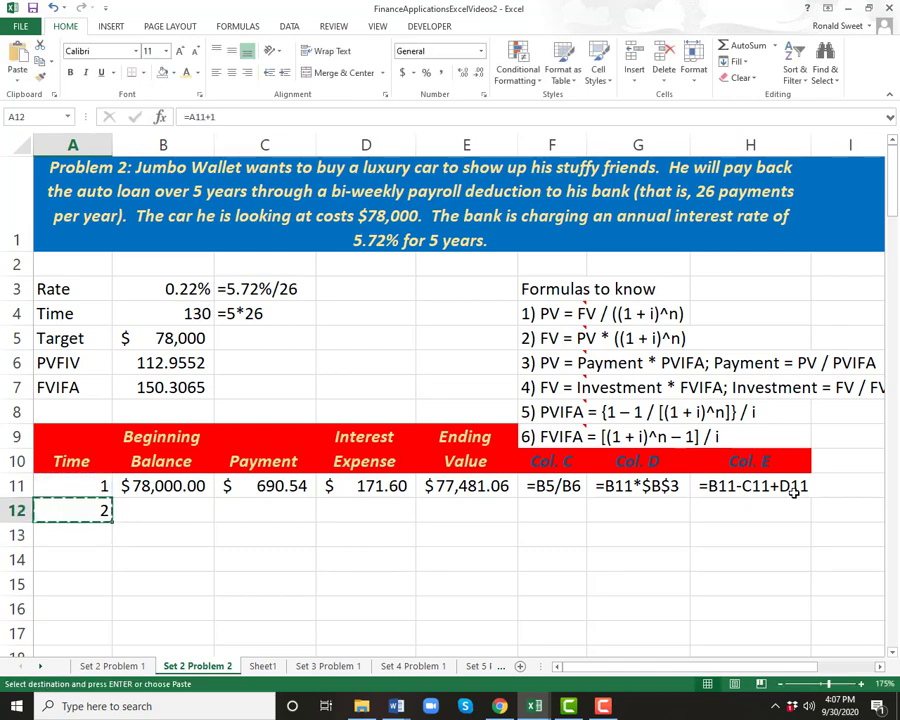
key("shift+Down")
key("shift+Down")
key("shift+Down")
key("shift+Down")
key("shift+Down")
key("shift+Down")
key("shift+Down")
key("shift+Down")
key("shift+Down")
key("shift+Down")
key("shift+Down")
key("shift+Down")
key("shift+Down")
key("shift+Down")
key("shift+Down")
key("shift+Down")
key("shift+Down")
key("shift+Down")
key("shift+Down")
key("shift+Down")
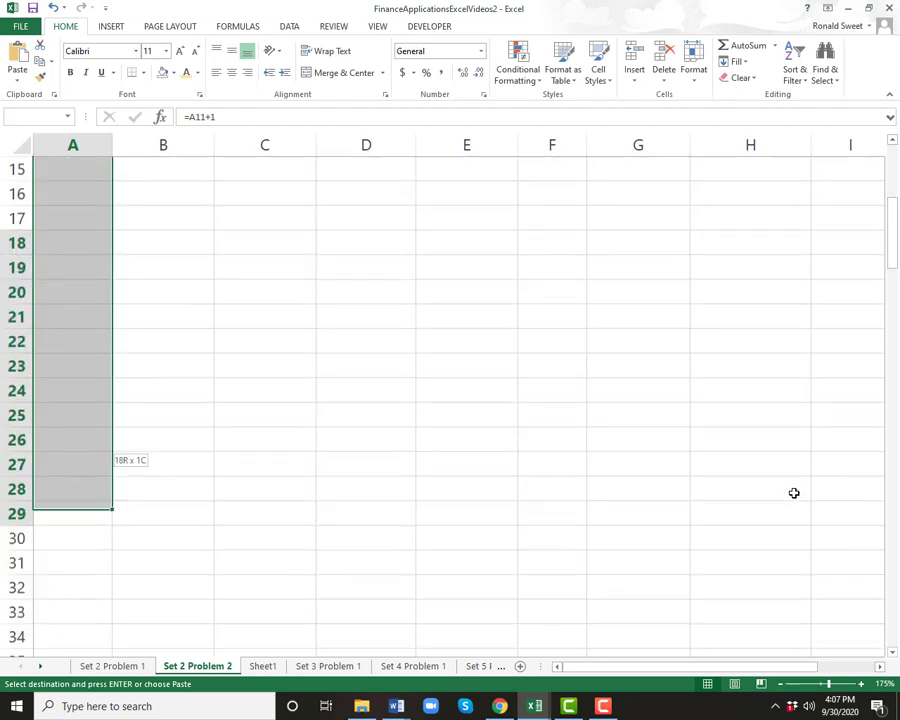
key("shift+Down")
key("shift+Down")
key("shift+Down")
key("shift+Down")
key("shift+Down")
key("shift+Down")
key("shift+Down")
key("shift+Down")
key("shift+Down")
key("shift+Down")
key("shift+Down")
key("shift+Down")
key("shift+Down")
key("shift+Down")
key("shift+Down")
key("shift+Down")
key("shift+Down")
key("shift+Down")
key("shift+Down")
key("shift+Down")
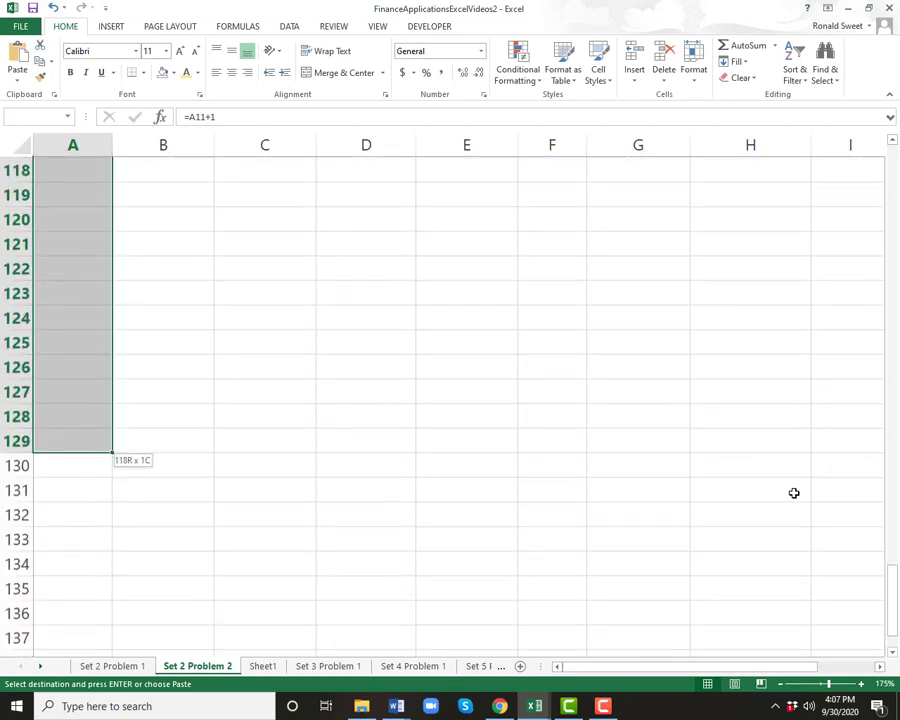
key("shift+Down")
key("shift+Down")
key("shift+Down")
key("shift+Down")
key("shift+Down")
key("shift+Down")
key("shift+Down")
key("shift+Down")
key("shift+Down")
key("shift+Down")
key("shift+Down")
key("shift+Down")
key("shift+Down")
key("shift+Down")
key("shift+Down")
key("shift+Down")
key("shift+Down")
key("shift+Down")
key("shift+Down")
key("shift+Down")
key("shift+Up")
key("shift+Up")
key("shift+Up")
key("shift+Up")
key("shift+Up")
key("shift+Up")
key("shift+Up")
key("shift+Up")
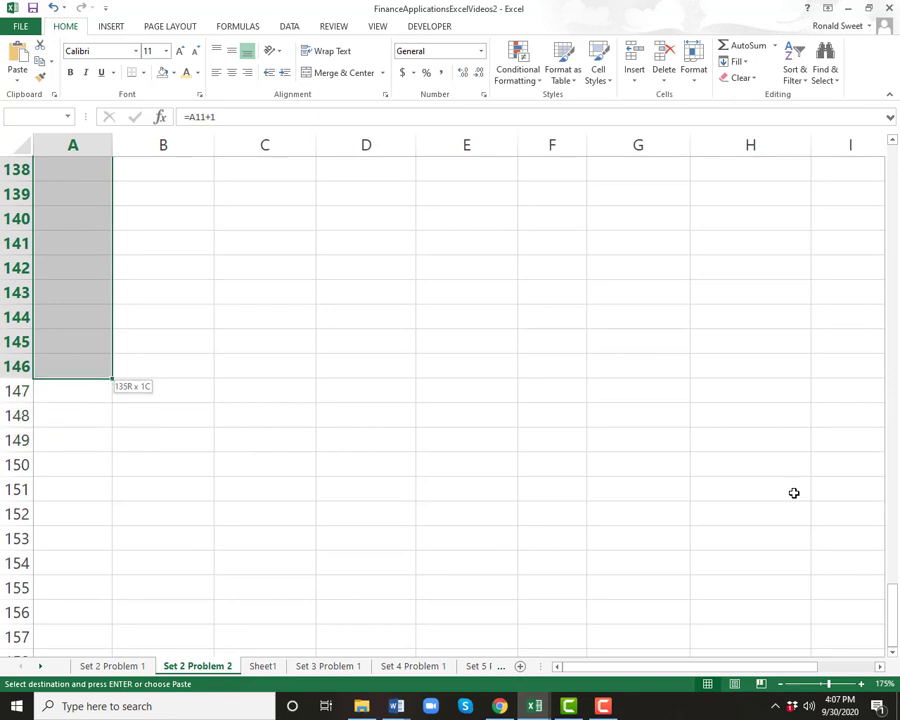
key("shift+Up")
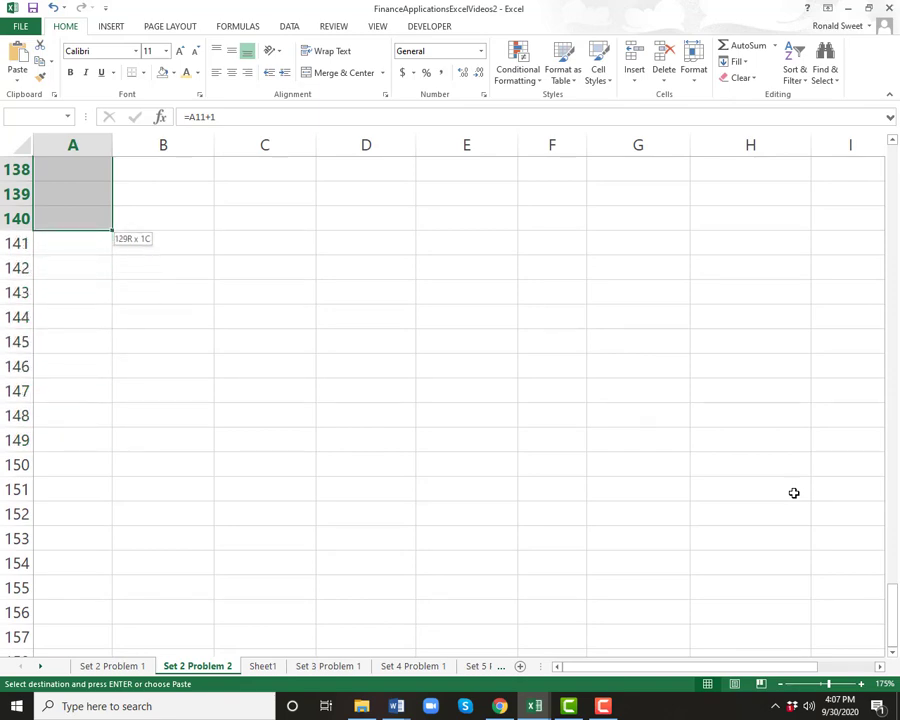
key("Return")
Check the Time column from its header down to its last row against the 130 required payment periods.
key("ctrl+Down")
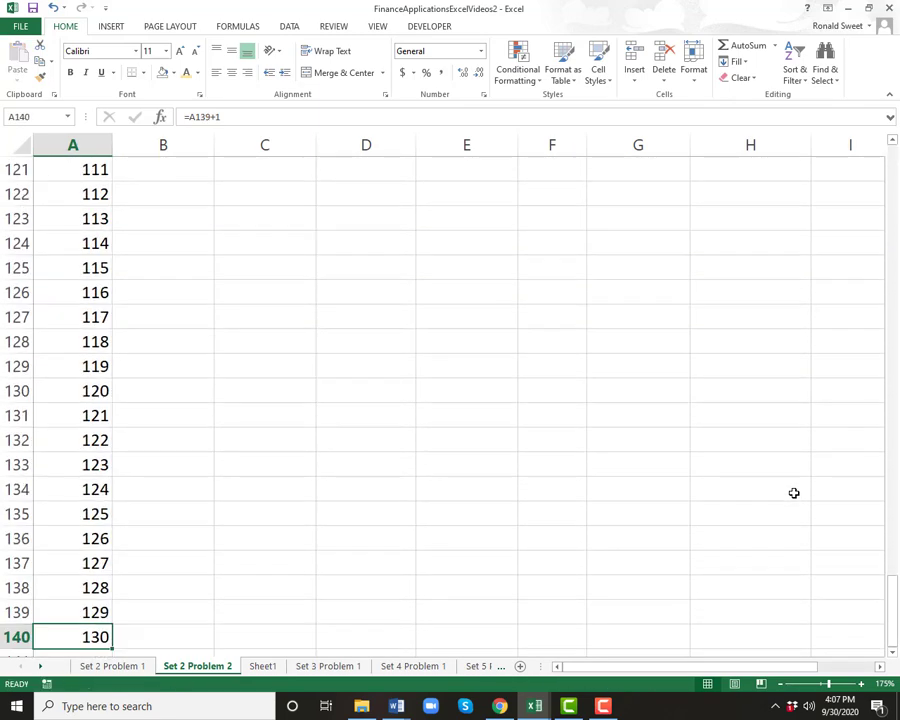
key("Down")
key("Up")
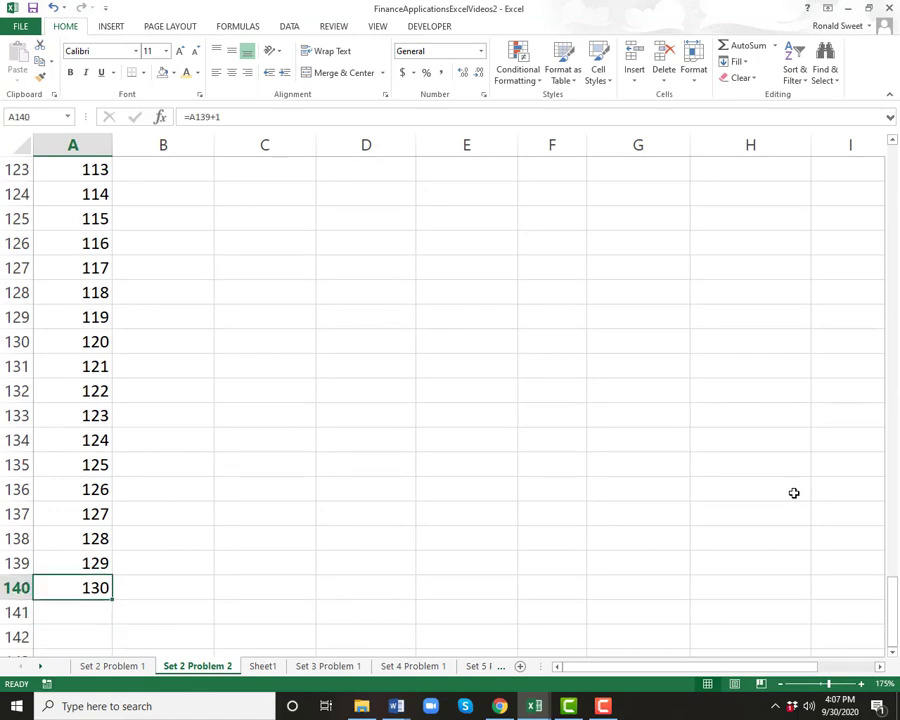
key("ctrl+Up")
key("ctrl+Down")
key("Down")
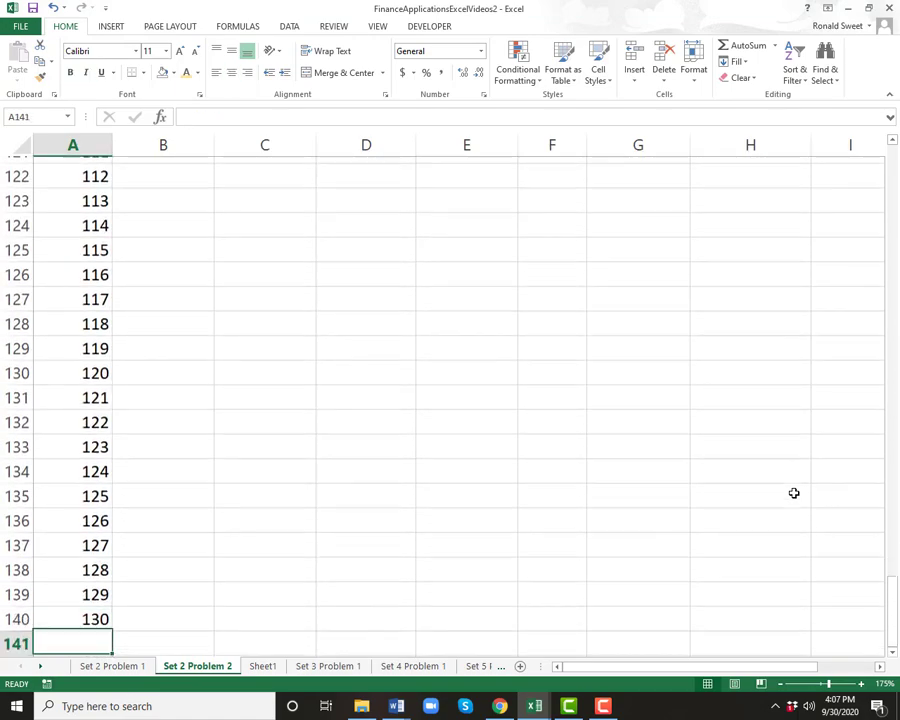
key("Up")
key("ctrl+Up")
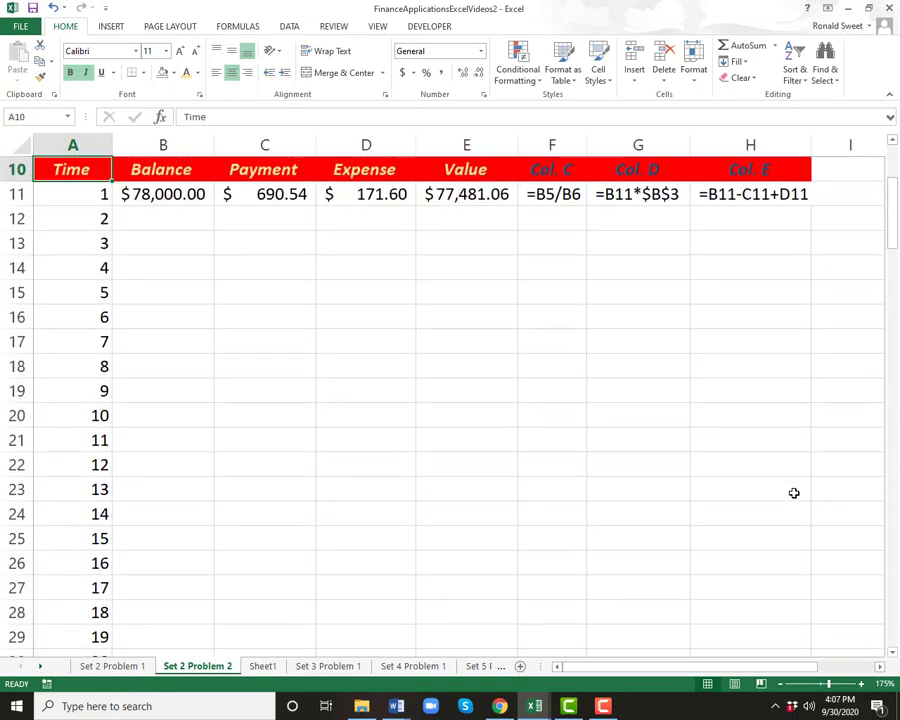
key("Up")
key("Down")
key("Down")
key("Down")
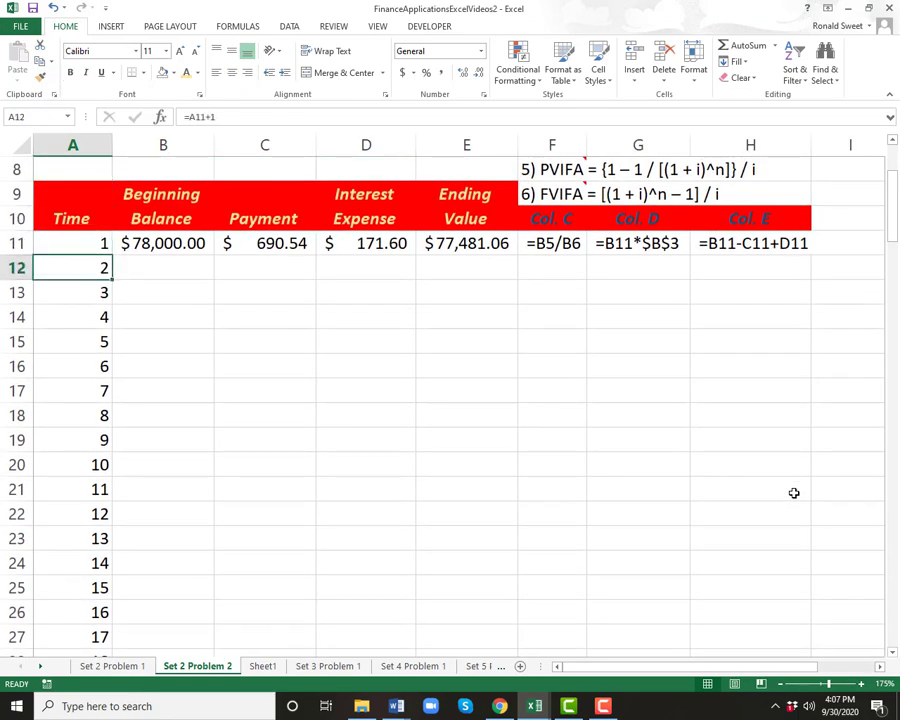
key("Down")
key("ctrl+Down")
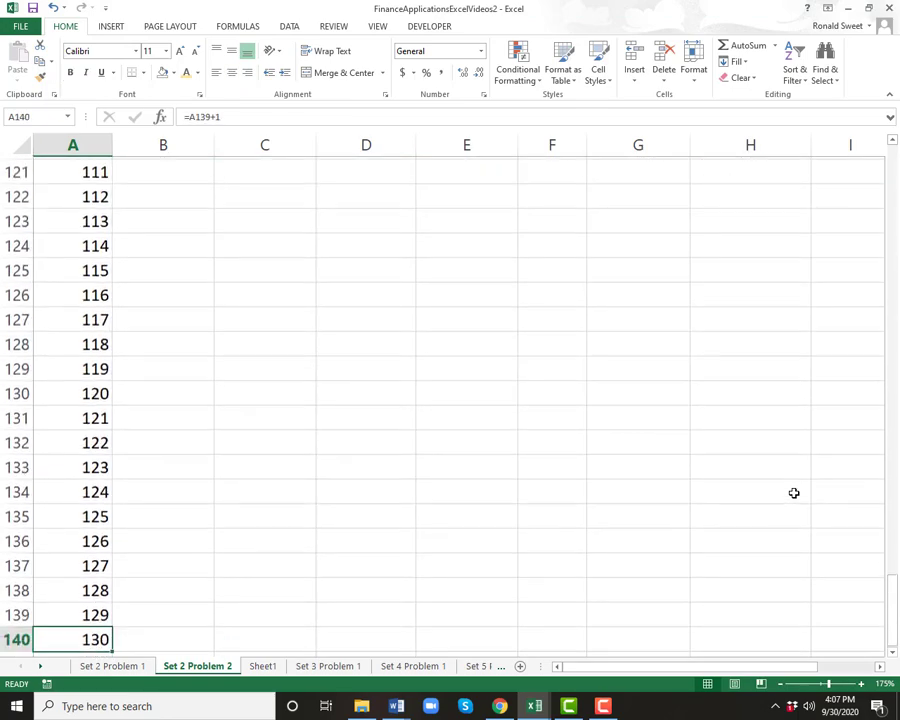
key("ctrl+Up")
key("ctrl+Down")
key("ctrl+Up")
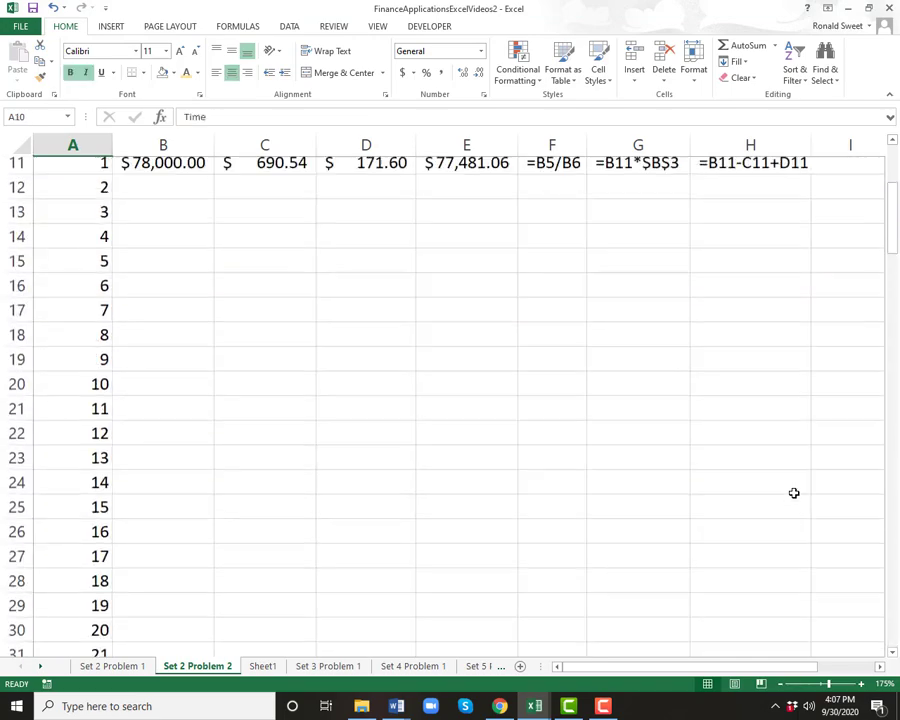
key("ctrl+Down")
key("ctrl+Up")
key("Down")
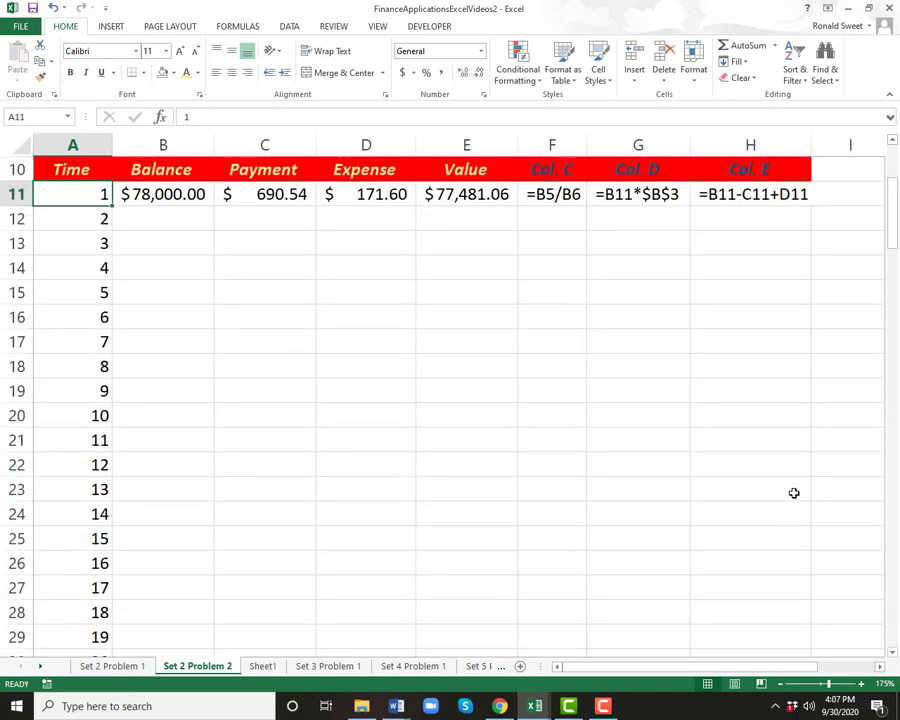
Set the second period's beginning balance in B12 to the prior ending value with =E11.
key("Up")
key("Up")
key("Up")
key("Down")
key("Down")
key("Down")
key("Down")
key("Right")
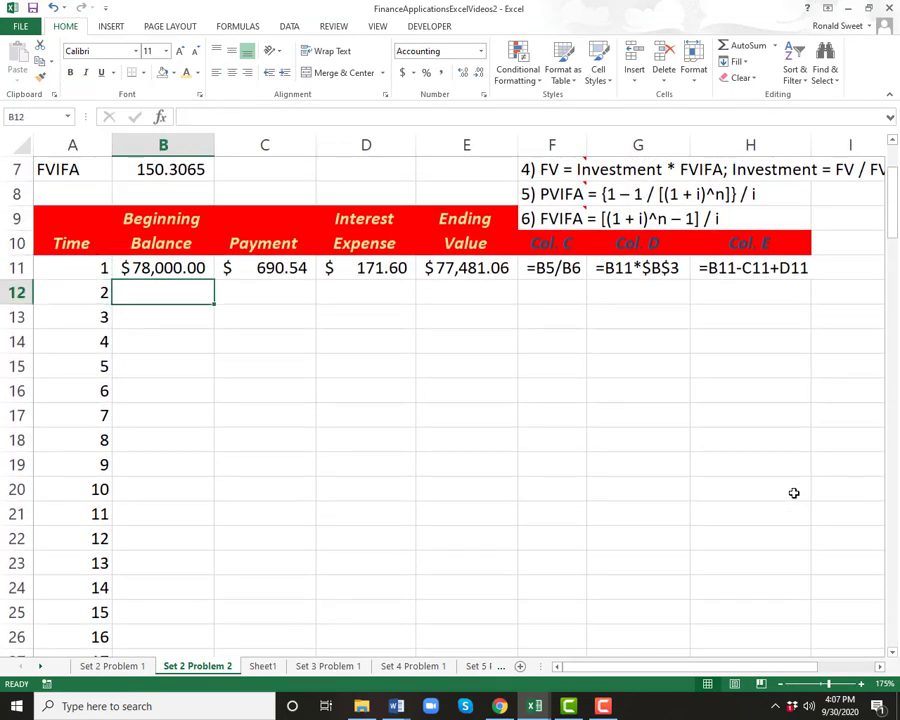
type("=")
key("Up")
key("Right")
key("Right")
key("Right")
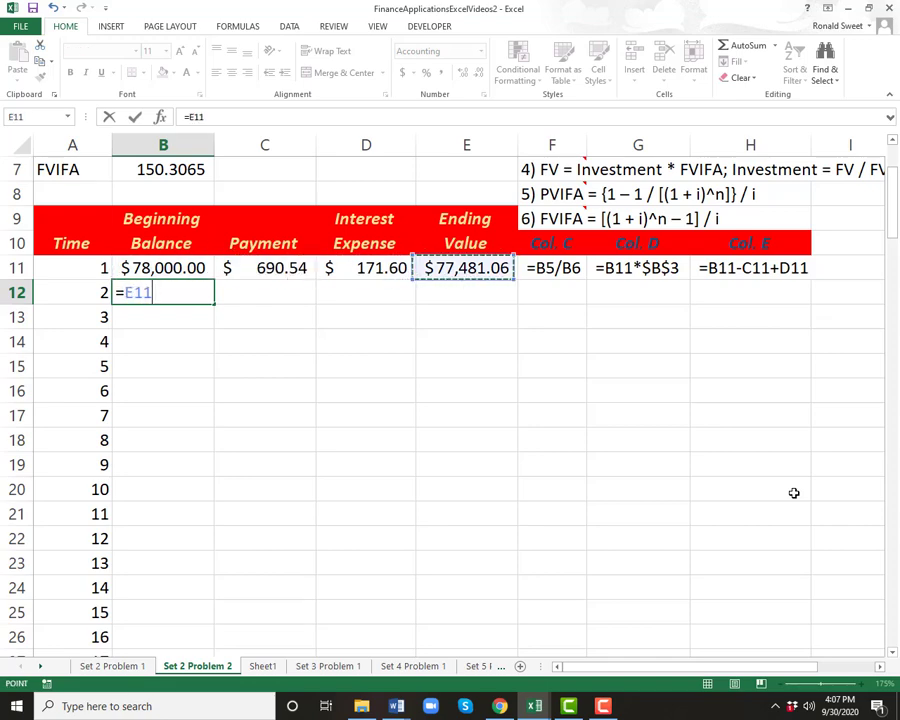
key("Return")
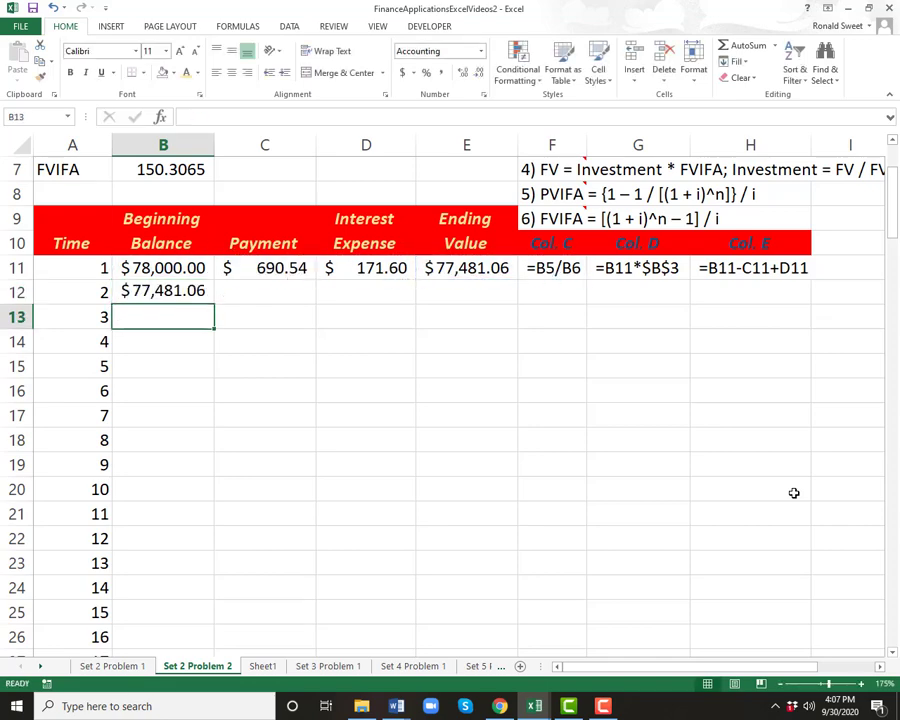
Set the second period's payment in C12 to the payment above it with =C11.
key("Up")
key("Right")
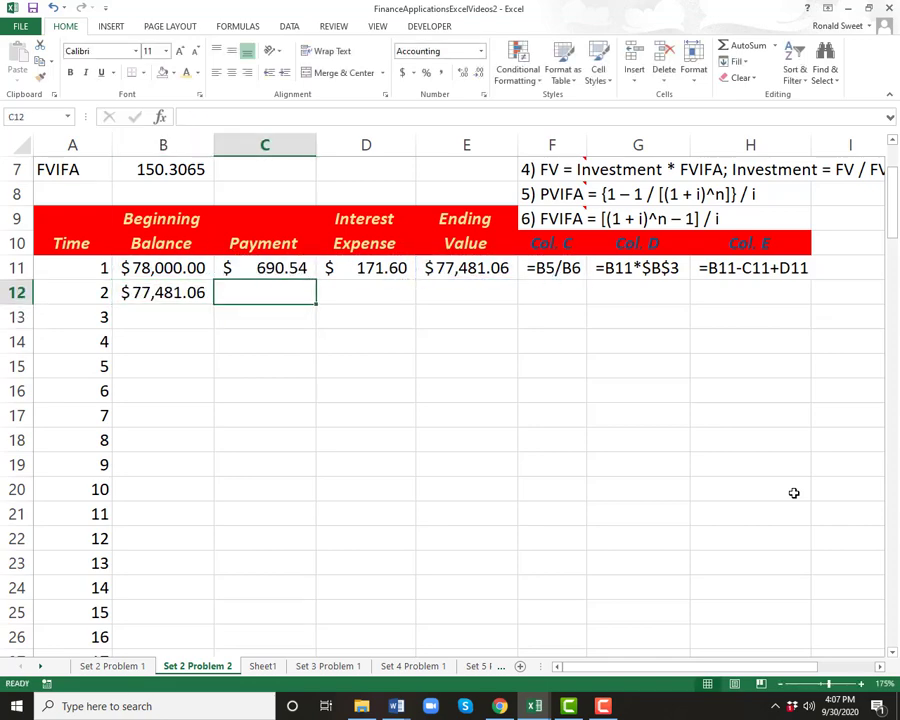
type("=")
key("Up")
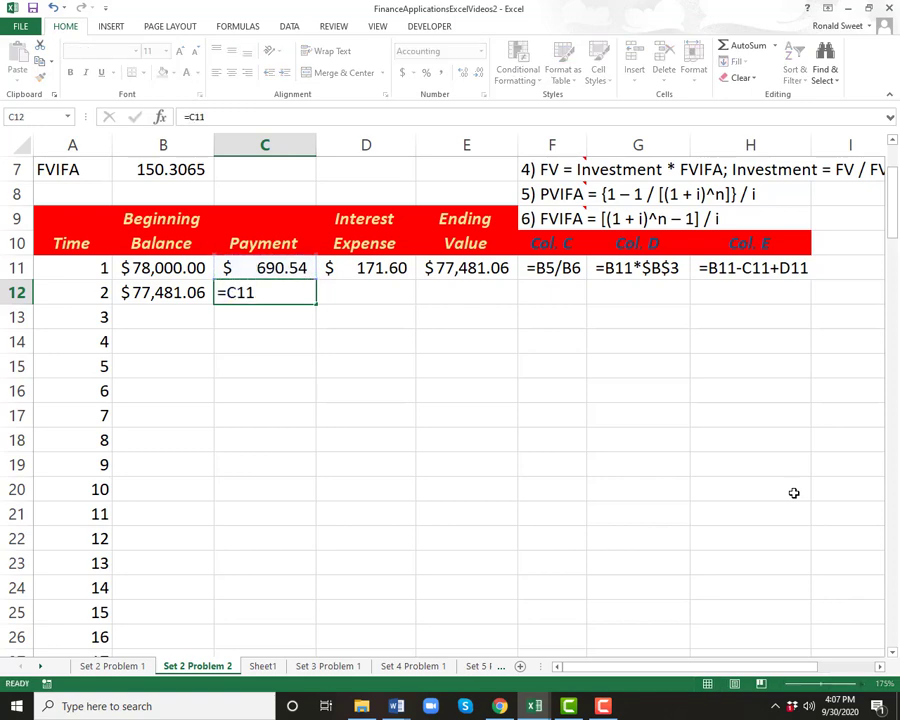
key("Return")
Copy the interest expense formula from D11 into D12.
key("Up")
key("Up")
key("Right")
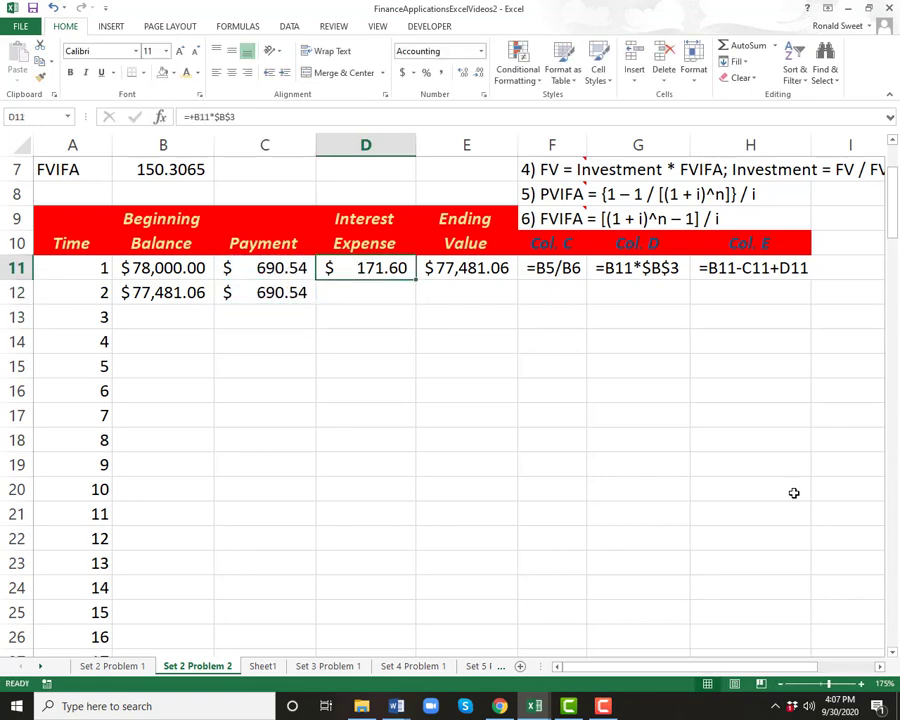
key("ctrl+c")
key("Down")
key("ctrl+v")
key("Return")
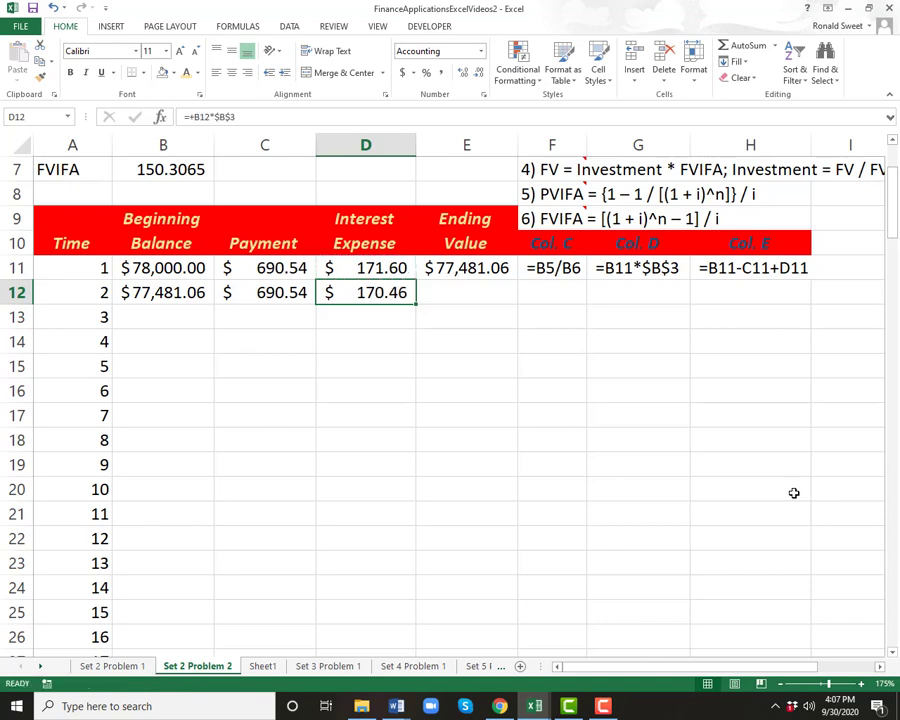
Copy the ending value formula from E11 into E12.
key("Right")
key("Up")
key("ctrl+c")
key("Down")
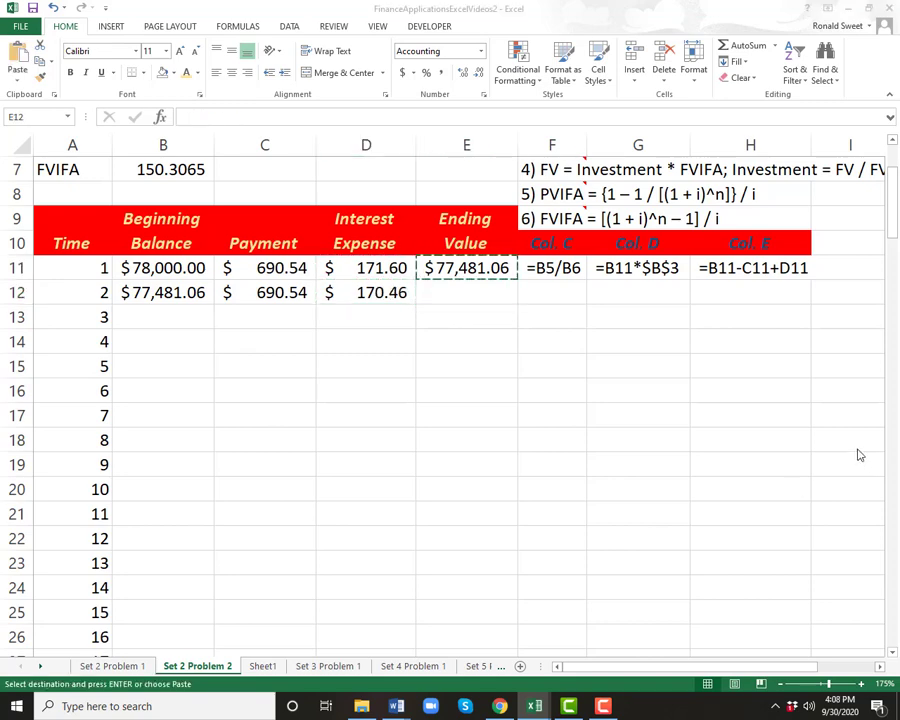
left_click(460, 274)
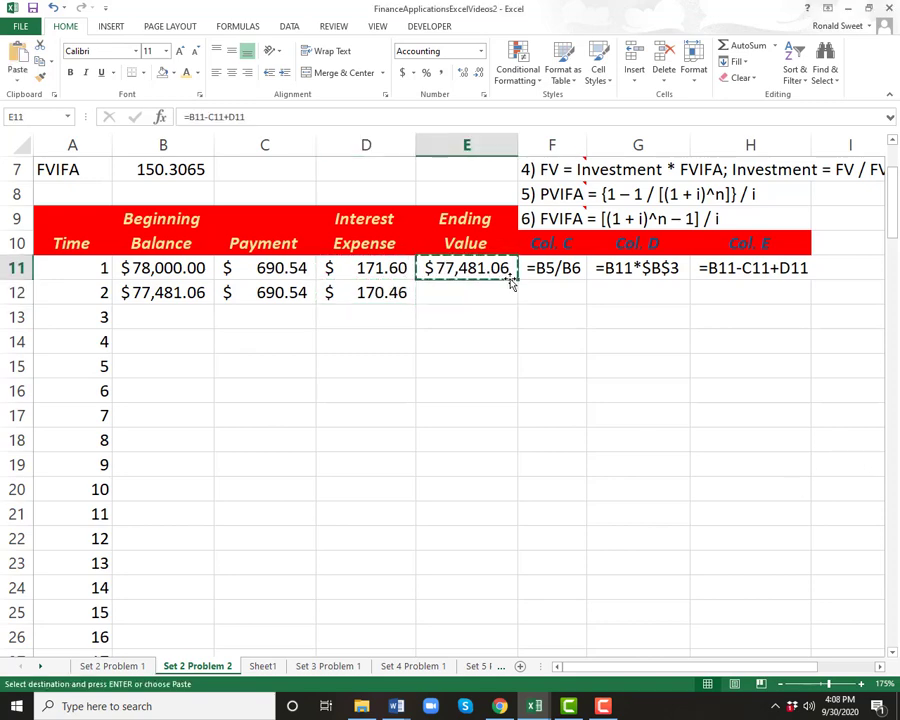
left_click_drag(517, 280, 516, 298)
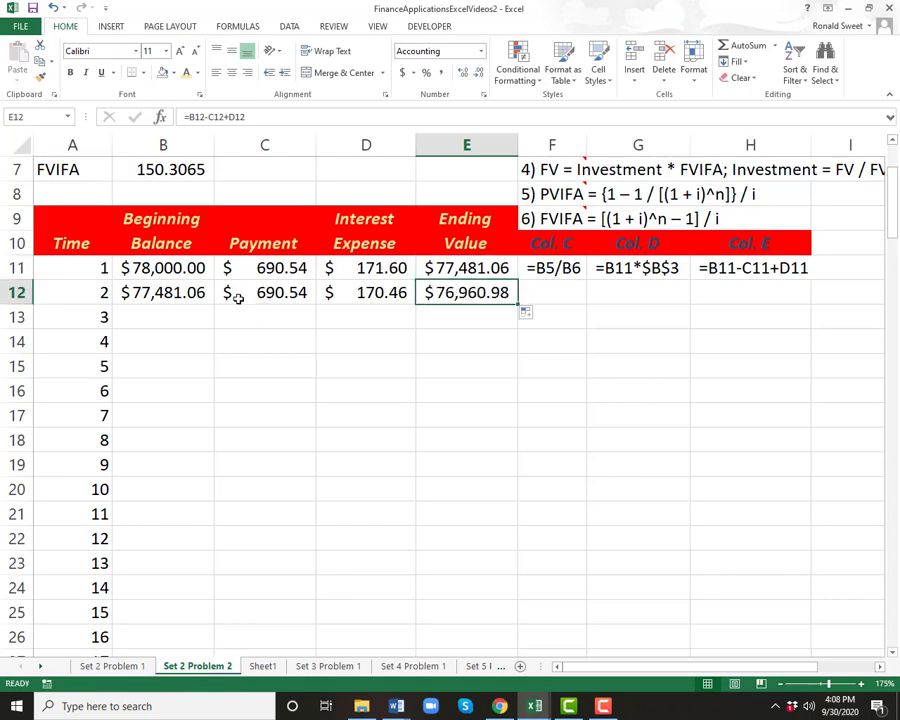
Fill the second period's formulas in B12:E12 down through row 140 to complete the payment schedule.
left_click_drag(159, 287, 455, 293)
double_click(519, 305)
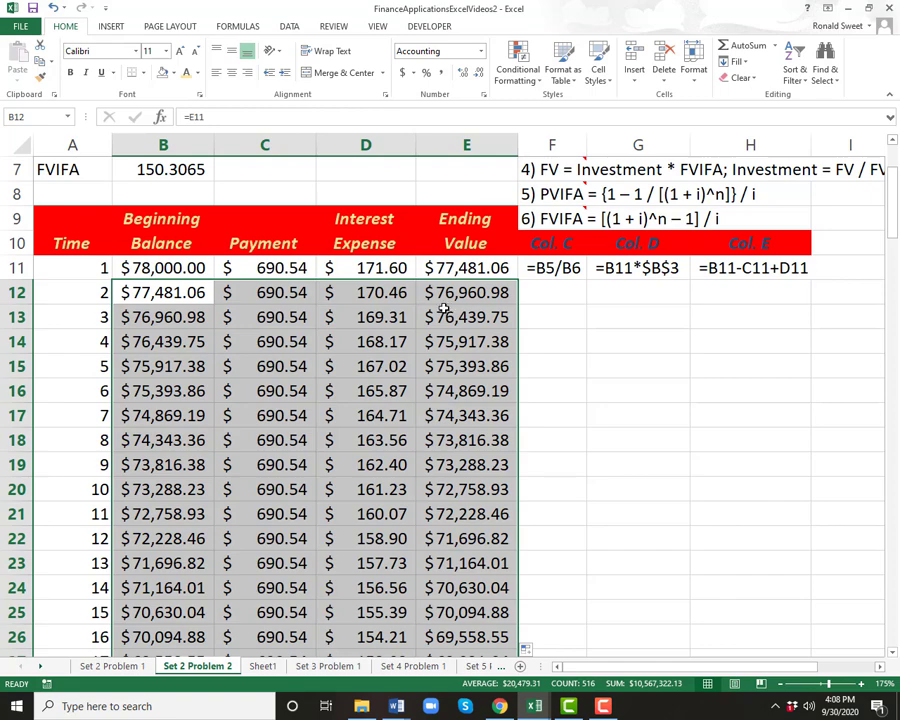
left_click(440, 297)
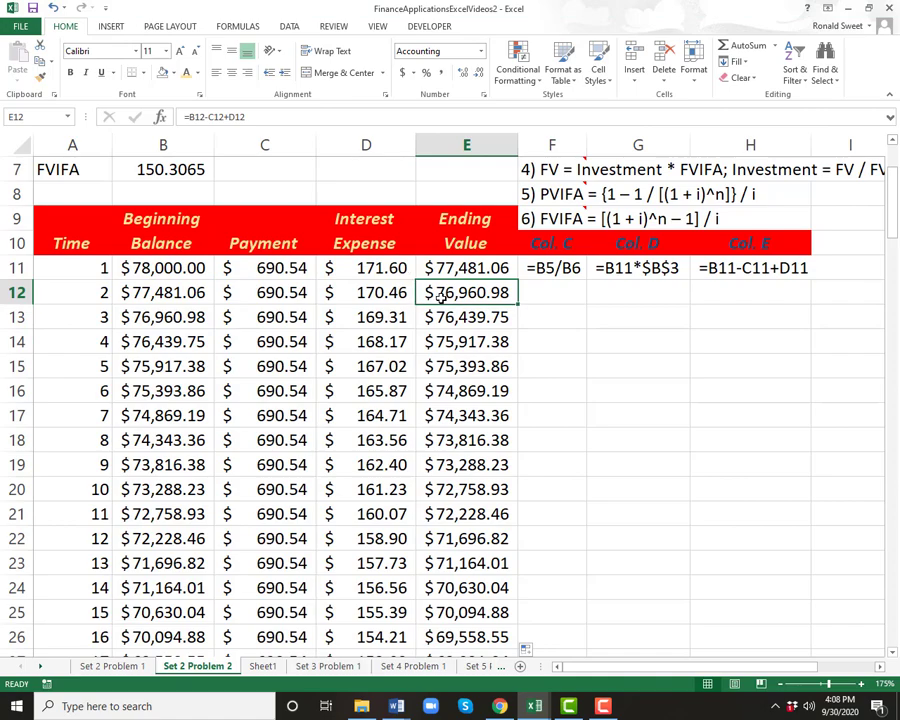
Examine the last schedule row, period 130, to check whether the loan's ending value in E140 is fully paid off.
key("ctrl+Down")
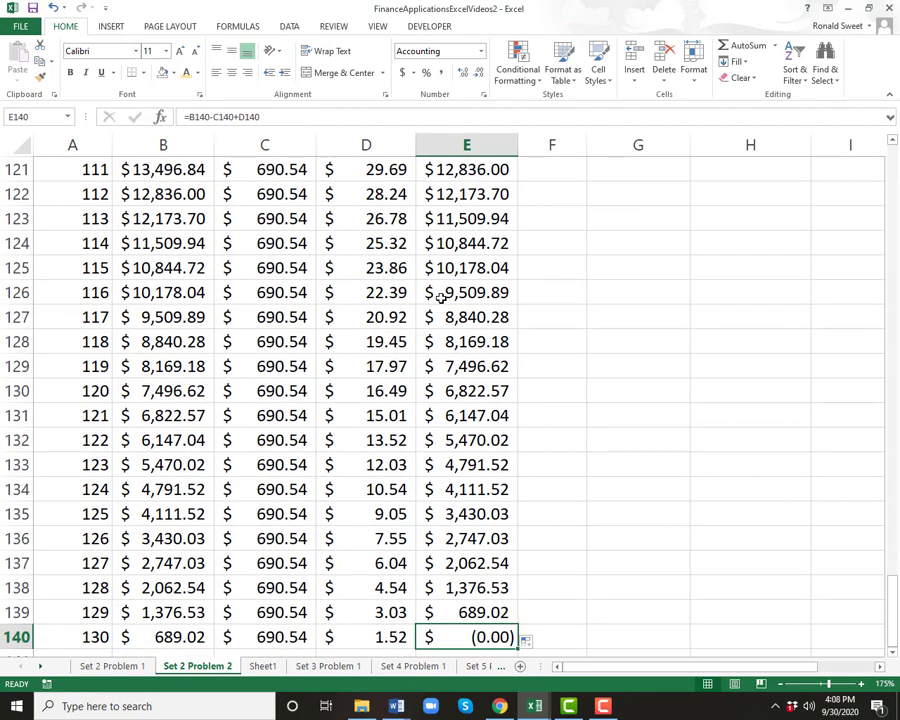
scroll(440, 297, "down", 1)
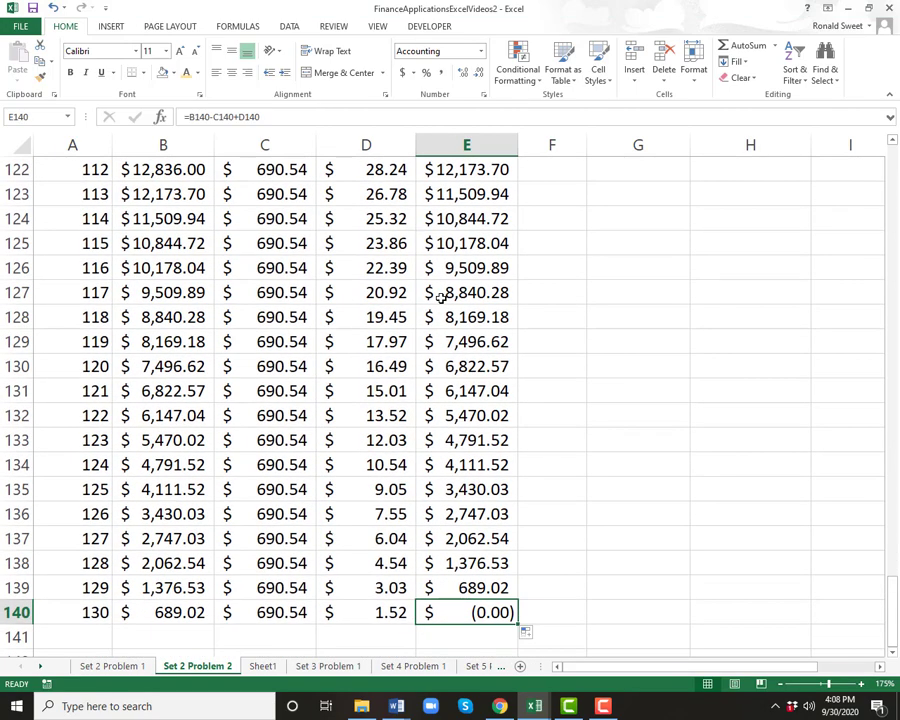
key("Left")
key("Right")
key("ctrl")
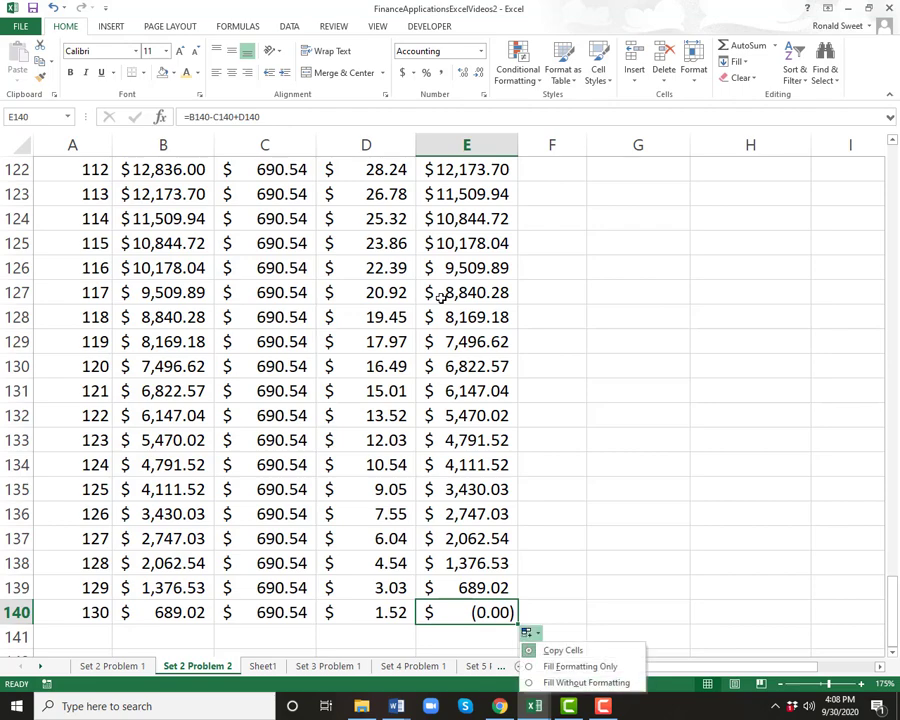
key("Up")
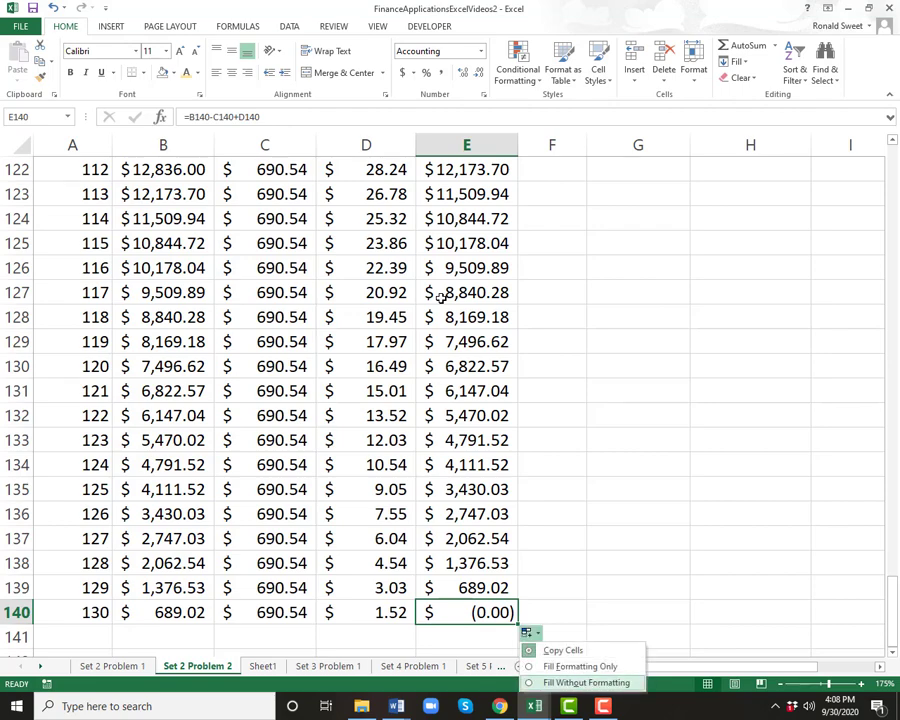
key("Up")
key("Escape")
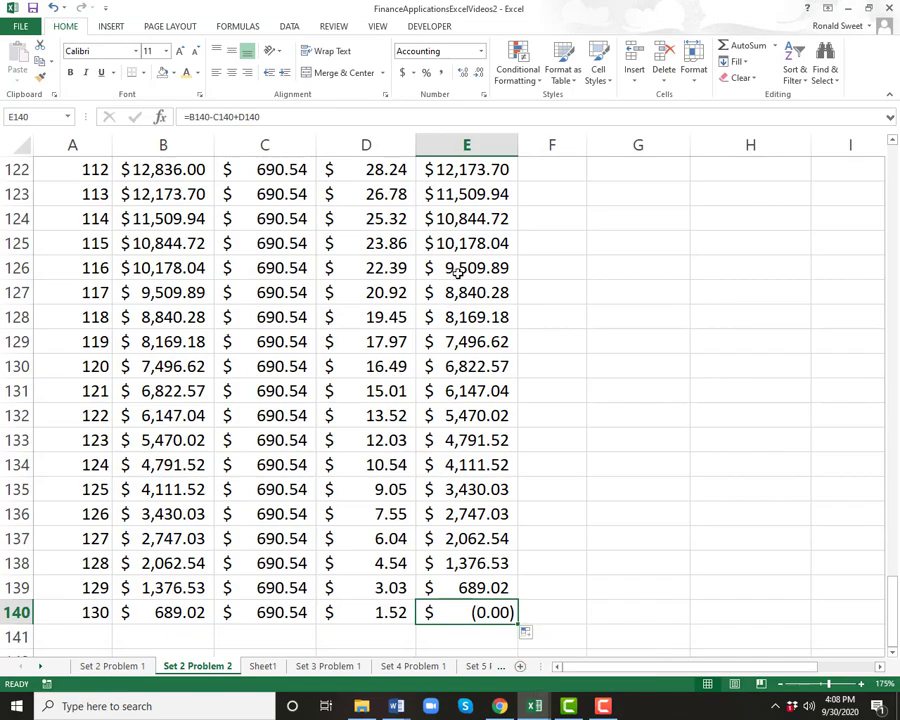
Return to the problem statement in A1 and review the inputs above the completed schedule.
key("ctrl+Up")
key("Up")
key("Up")
key("Up")
key("Up")
key("Up")
key("Up")
key("Up")
key("Up")
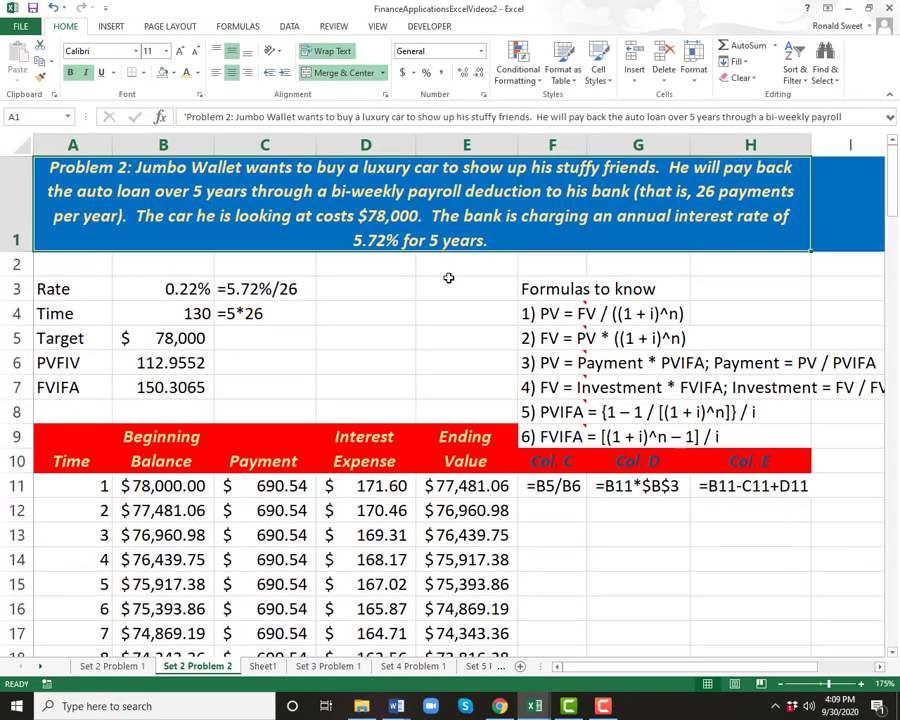
Examine the first period's beginning balance and payment formulas in B11 and C11.
key("Down")
key("Down")
key("Down")
key("Down")
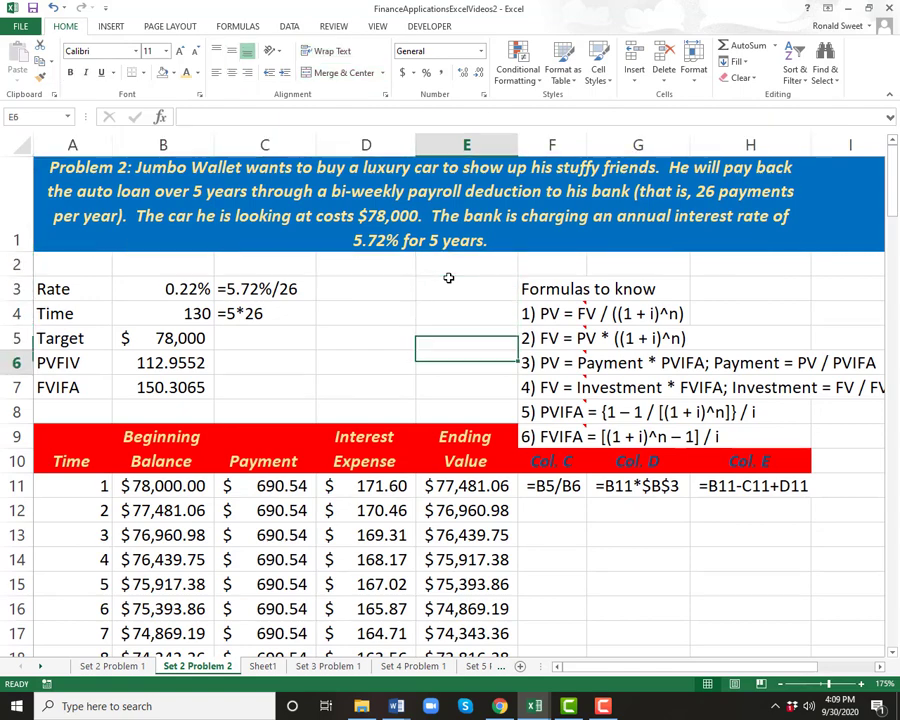
key("Down")
key("Left")
key("Left")
key("Down")
key("Left")
key("Down")
key("Down")
key("Down")
key("Down")
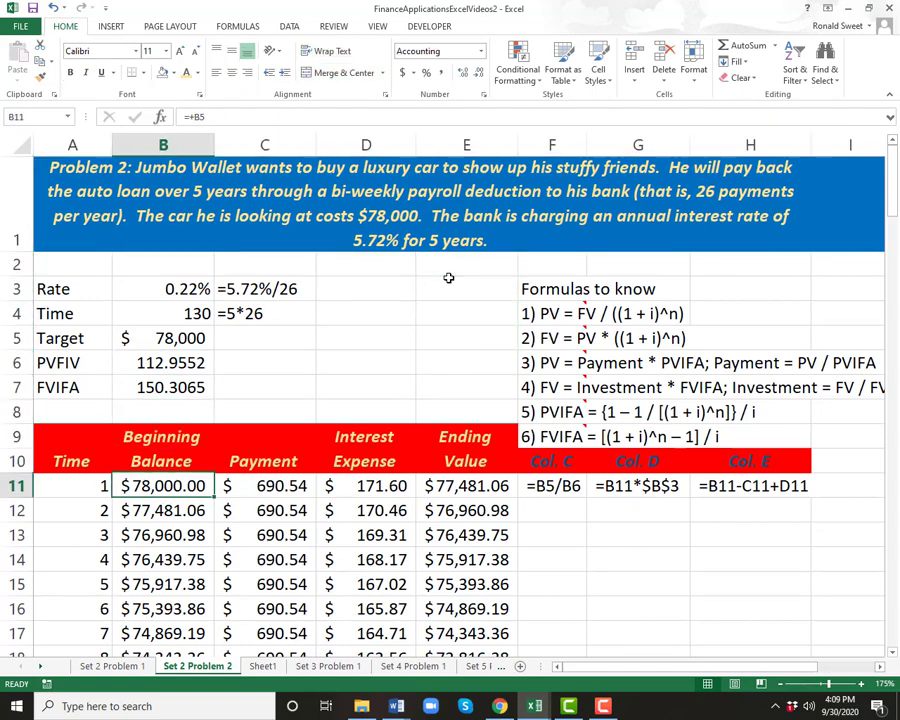
key("Right")
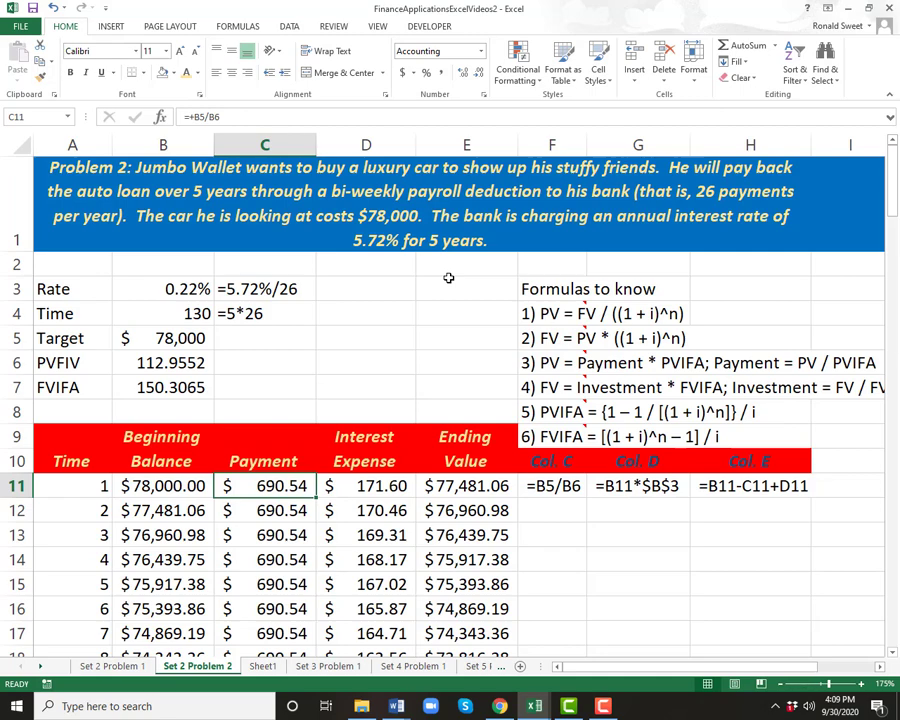
left_click(157, 287)
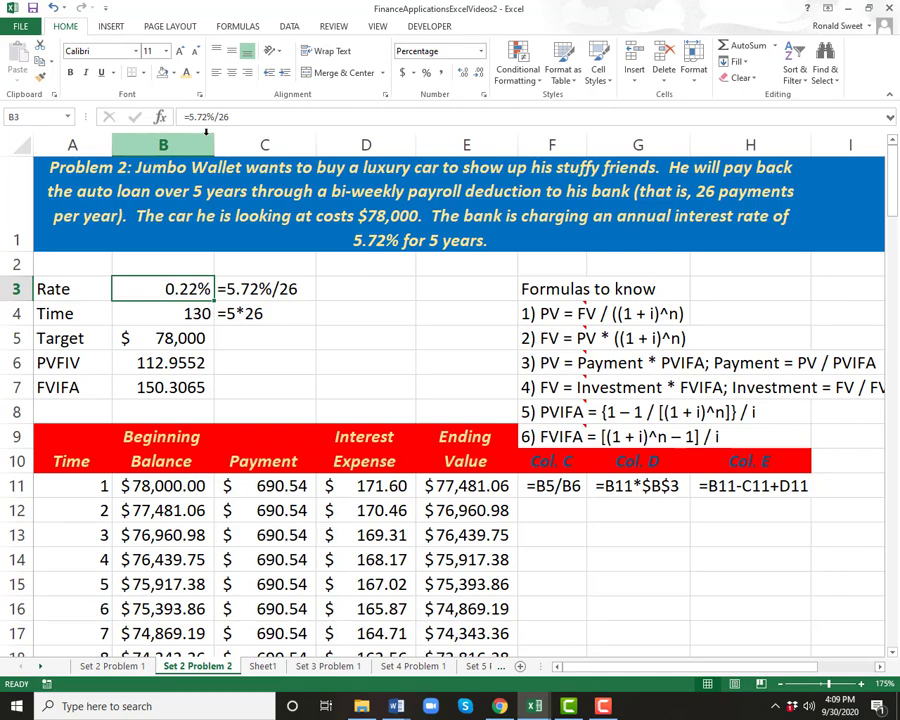
double_click(157, 289)
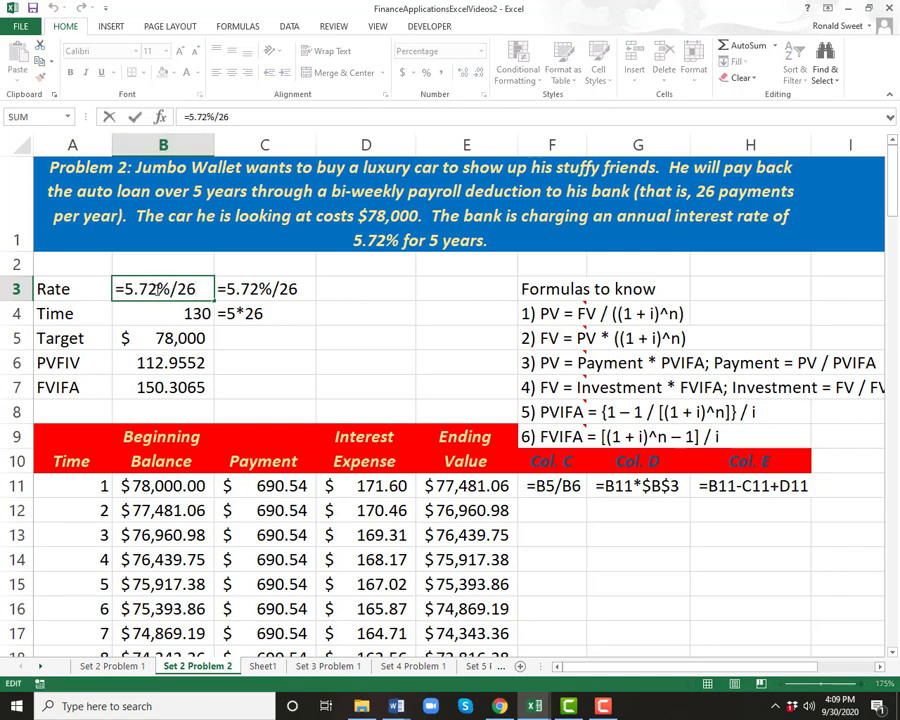
key("Escape")
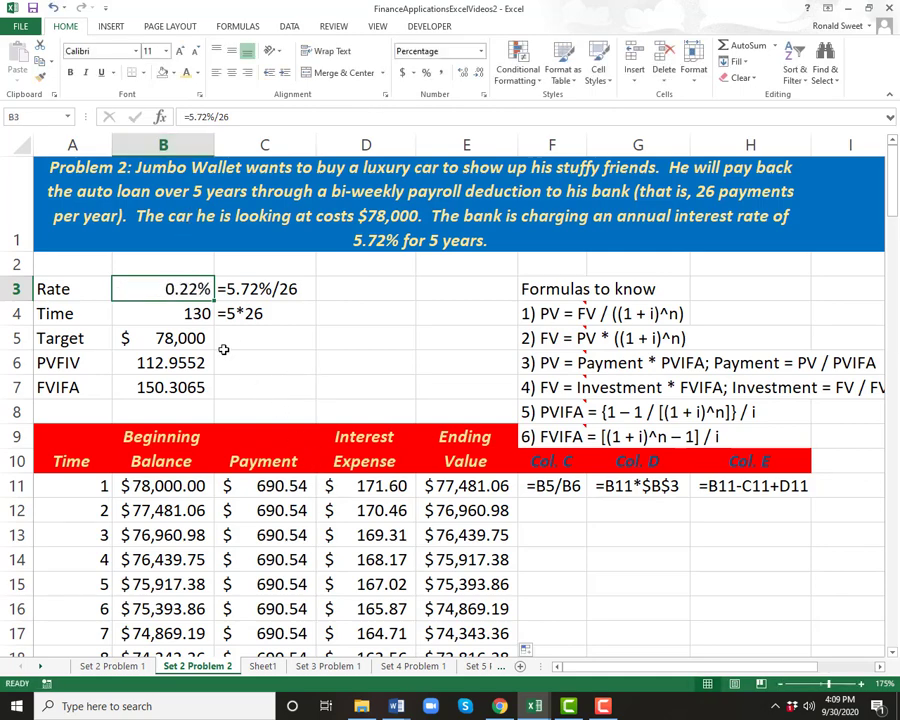
key("F2")
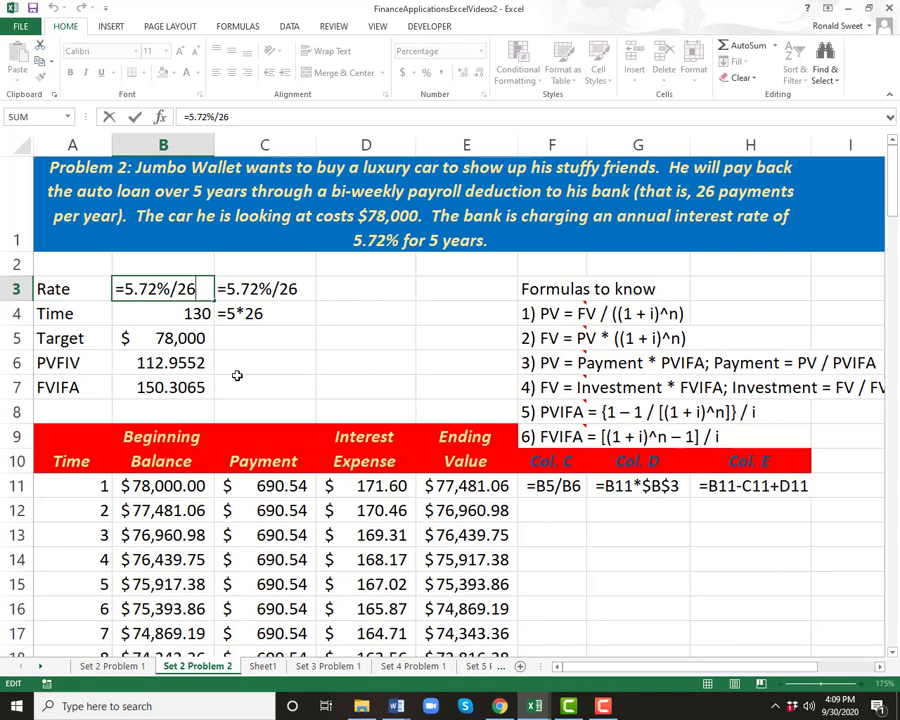
key("Escape")
Total all 130 loan payments in C8 with a SUM of C11:C140.
left_click(266, 410)
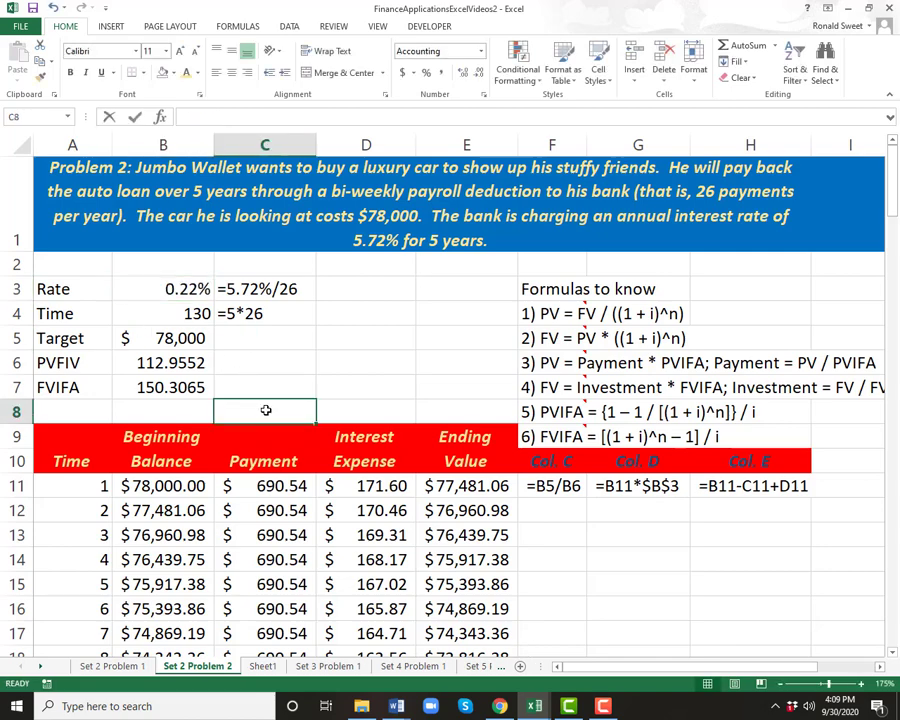
type("=sum(")
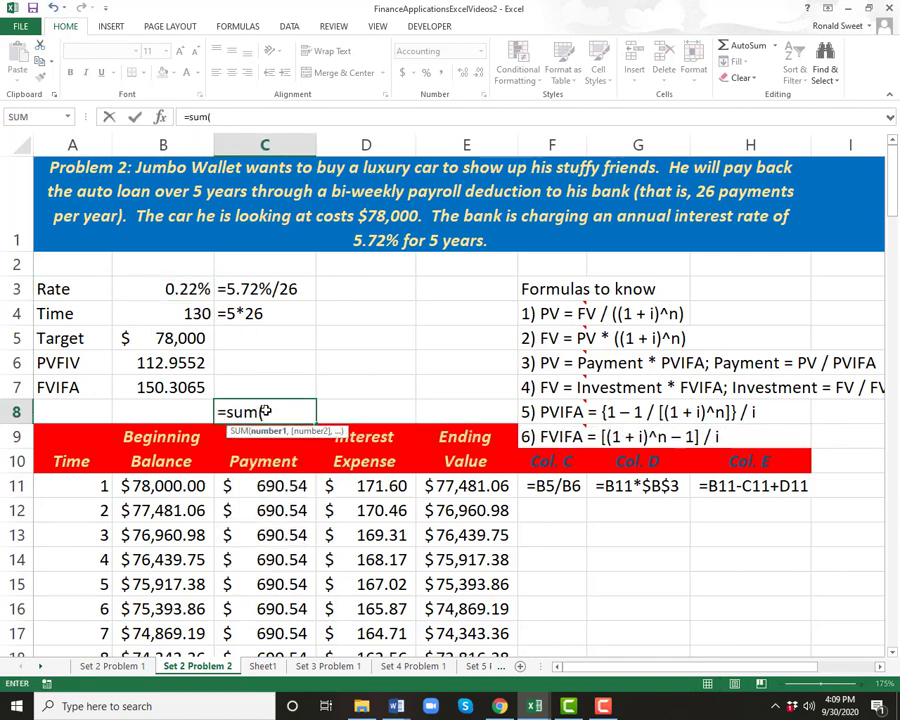
key("Down")
key("Down")
key("Down")
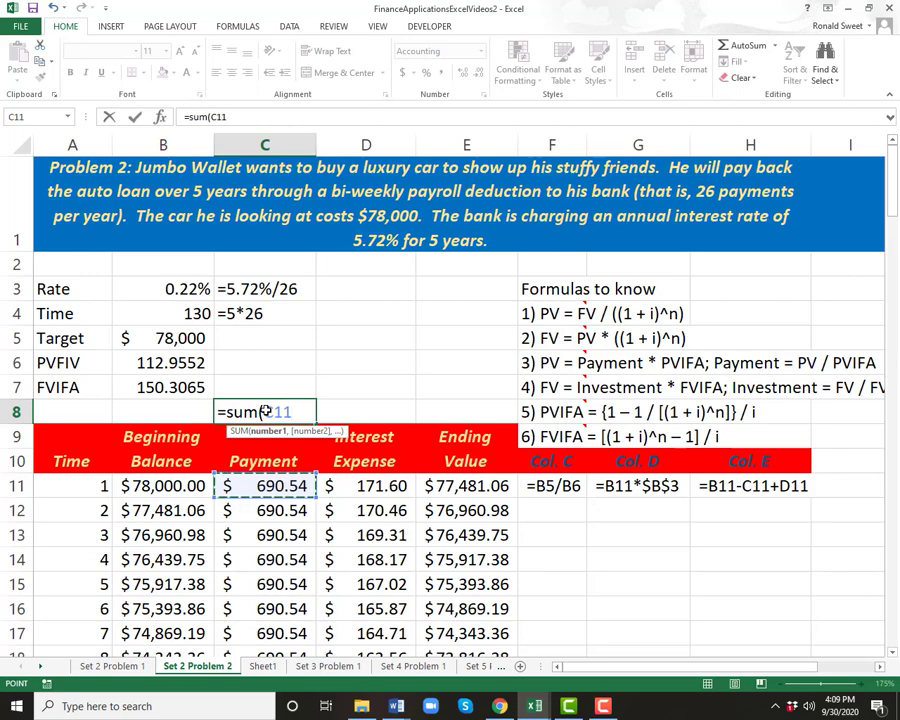
key("ctrl+shift+Down")
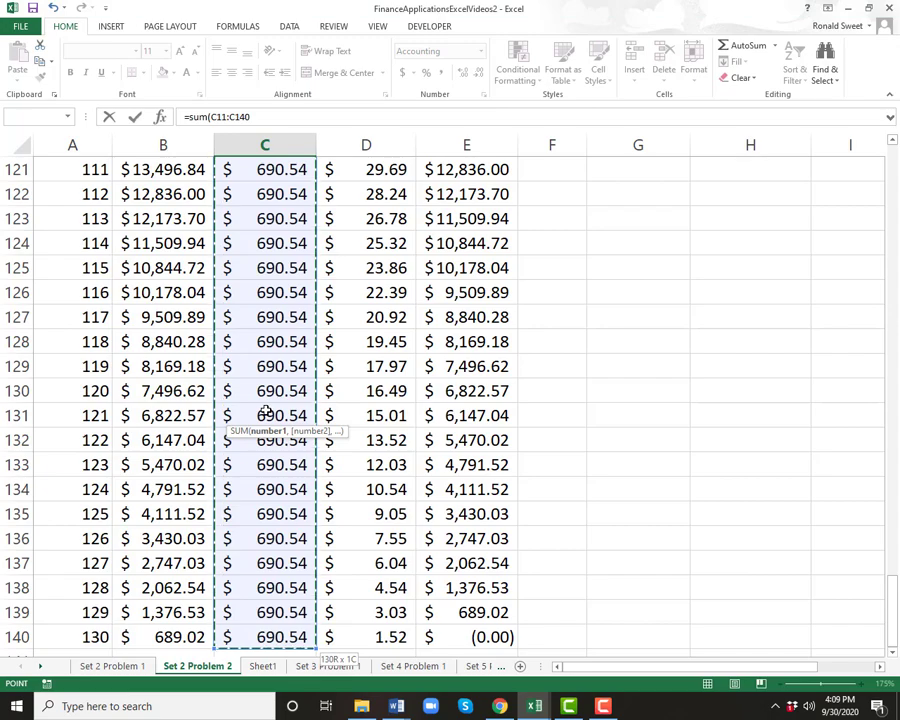
type(")")
key("Return")
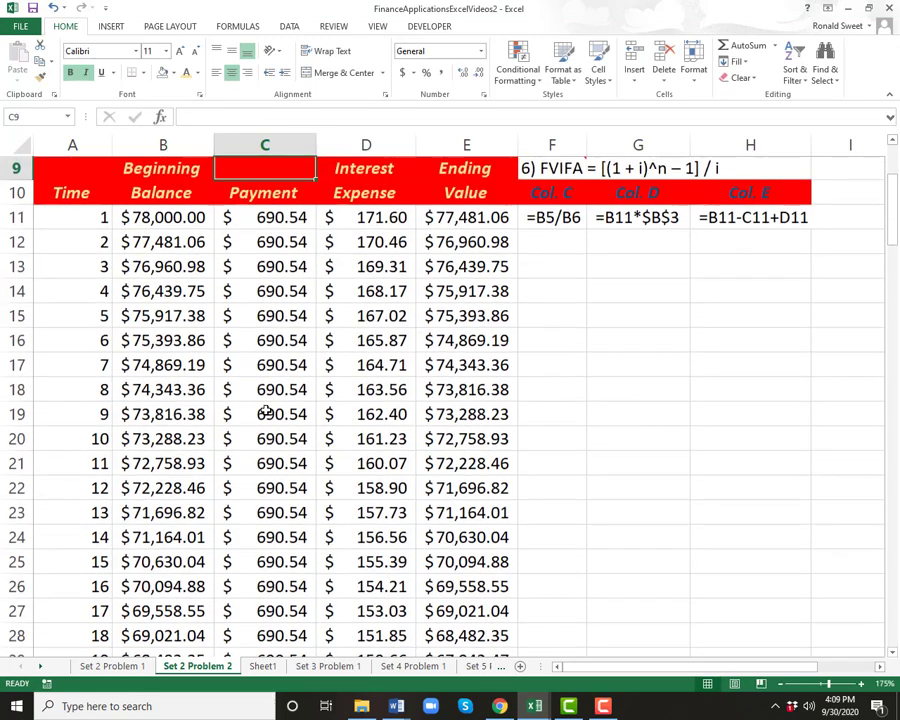
Record the total payments as the fixed value 89770.14 in D8, beside the SUM formula, and apply the accounting dollar format.
key("Up")
key("Up")
key("Up")
key("Up")
key("Up")
key("Down")
key("Down")
key("Down")
key("Down")
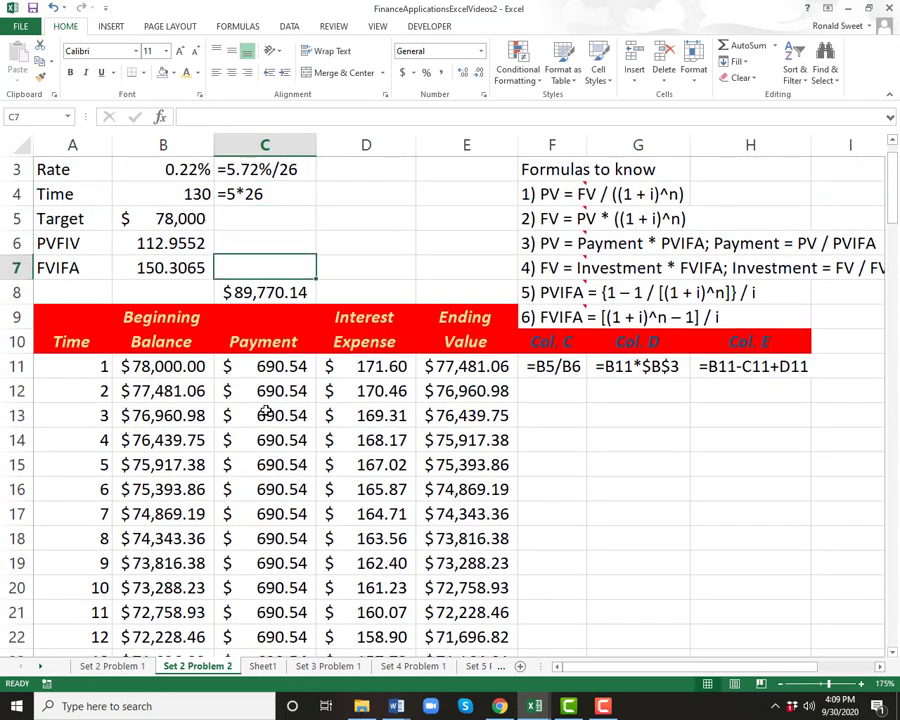
key("Right")
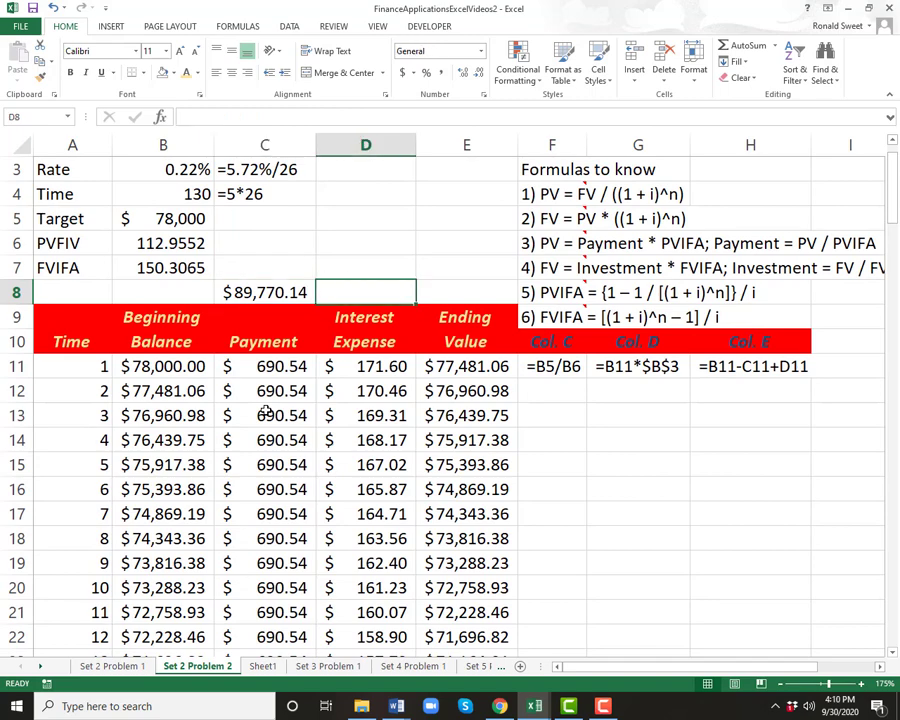
type("89770.14")
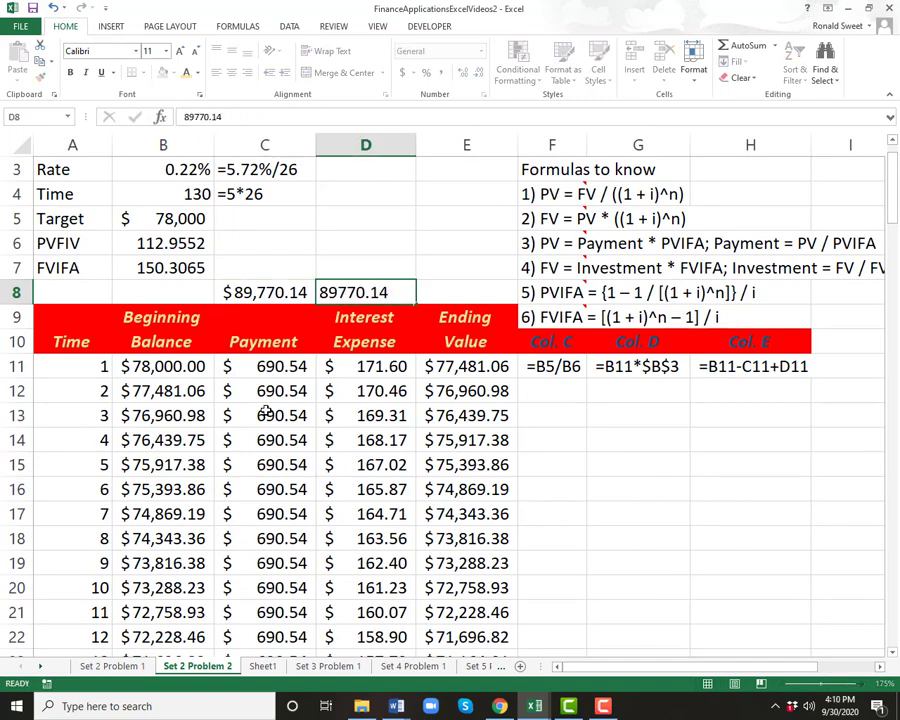
key("Return")
key("Up")
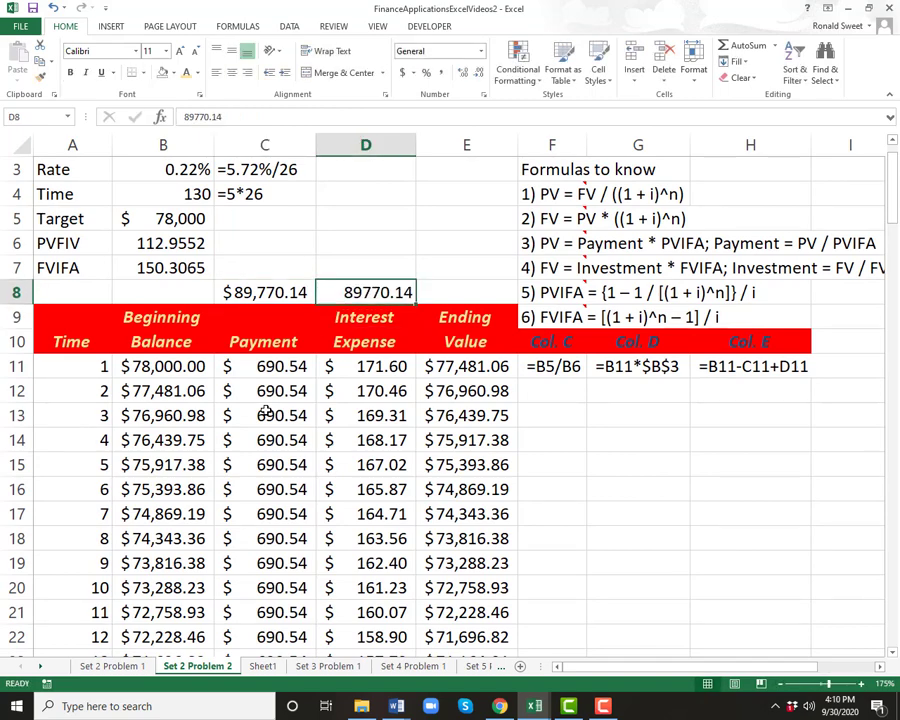
left_click(402, 73)
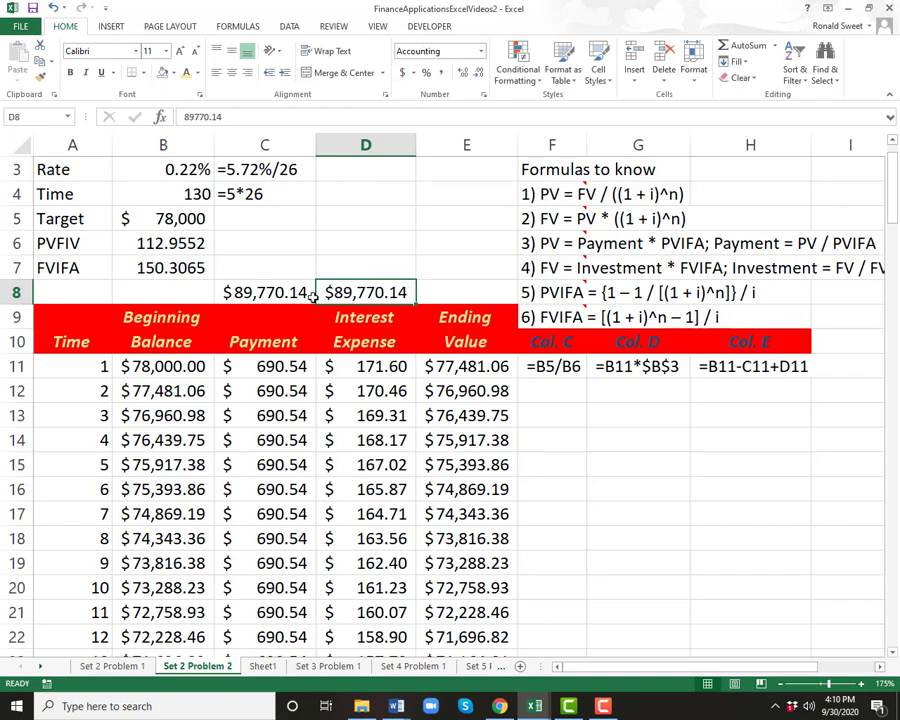
left_click(266, 292)
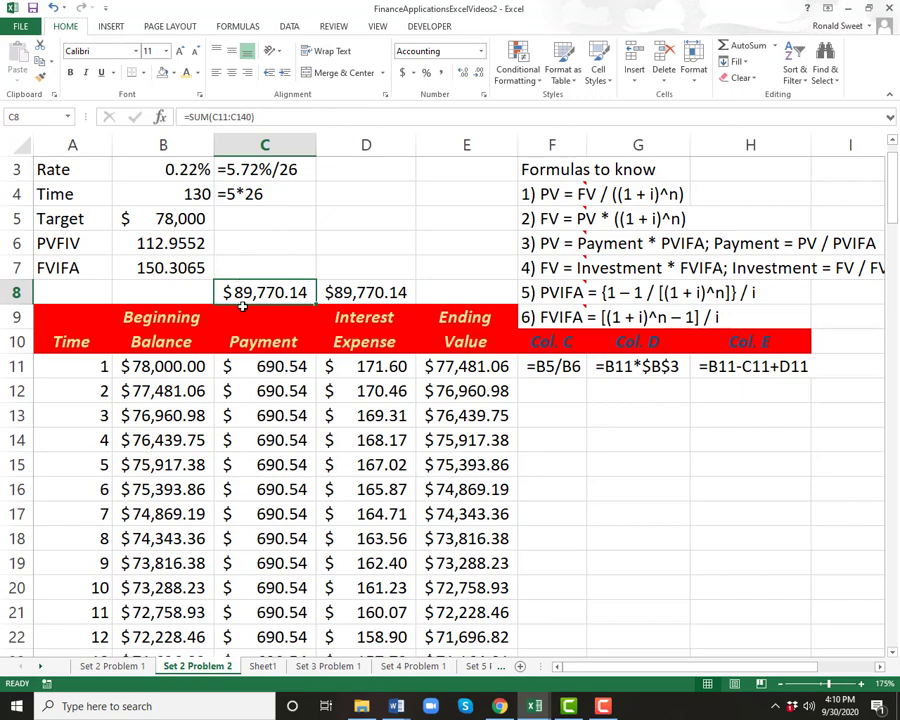
left_click(345, 288)
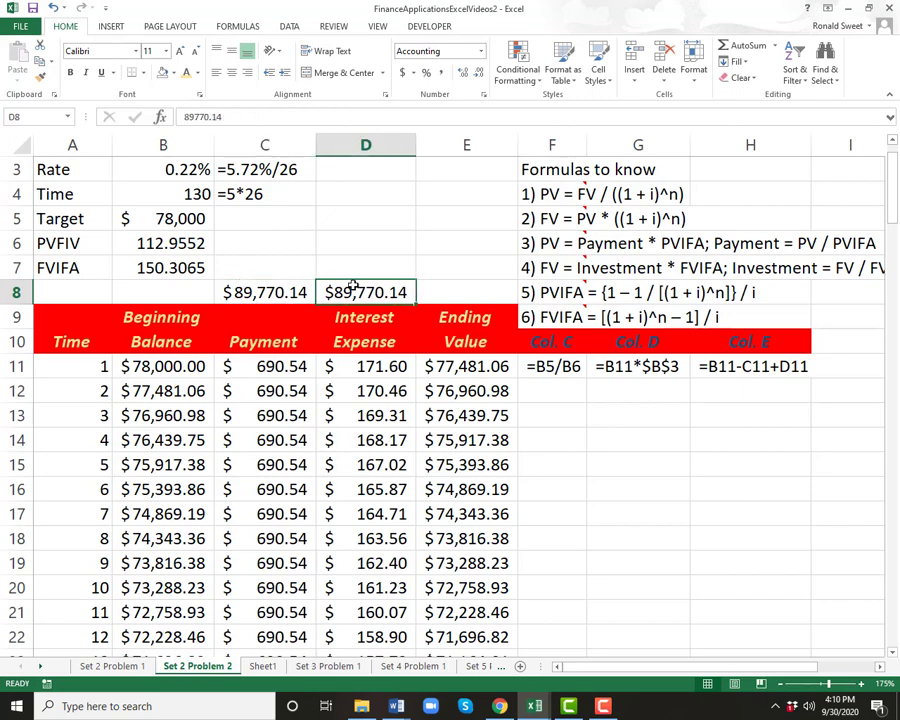
left_click(292, 286)
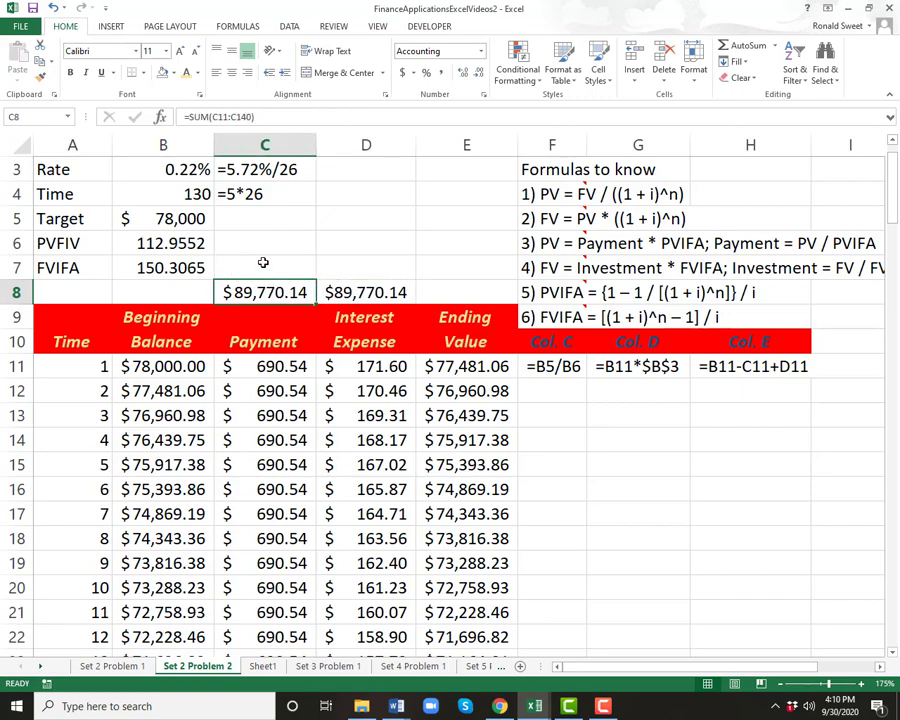
Change the annual interest rate in B3's formula to 6.40%, keeping the division by 26.
left_click(185, 172)
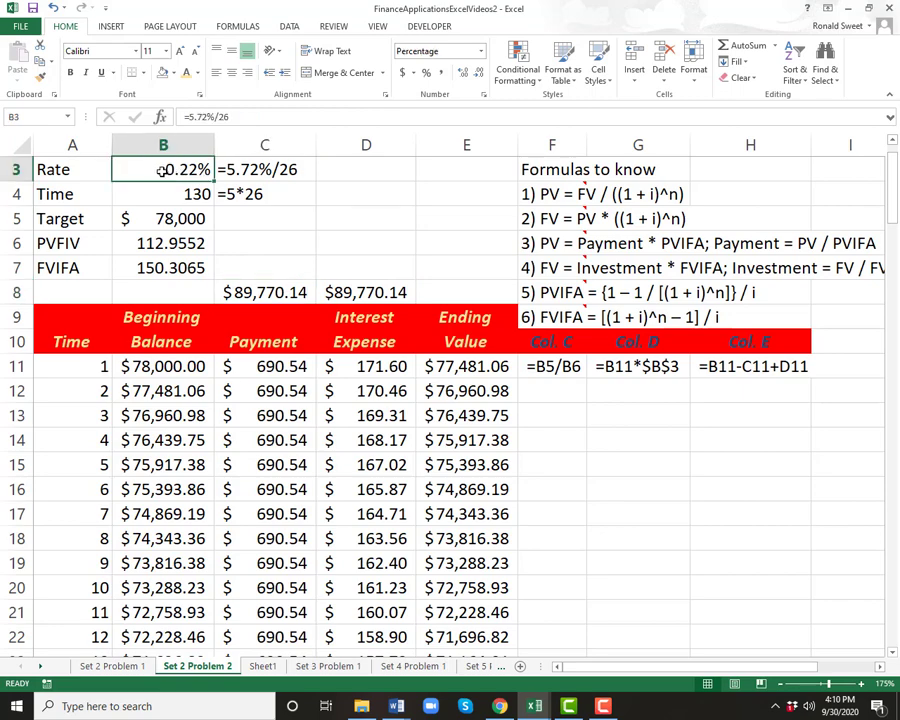
double_click(163, 172)
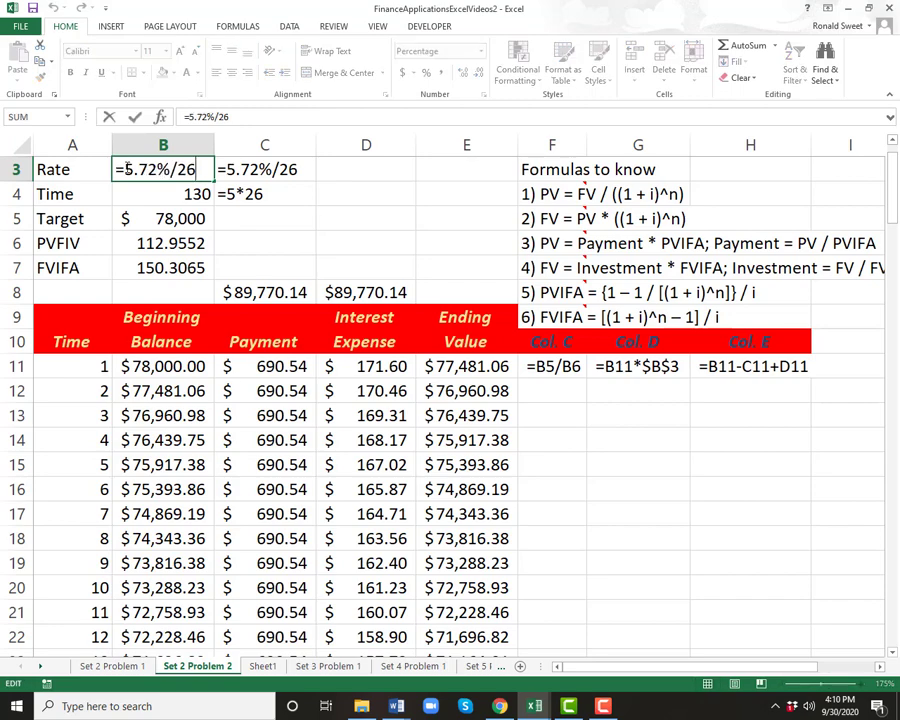
left_click_drag(128, 170, 154, 170)
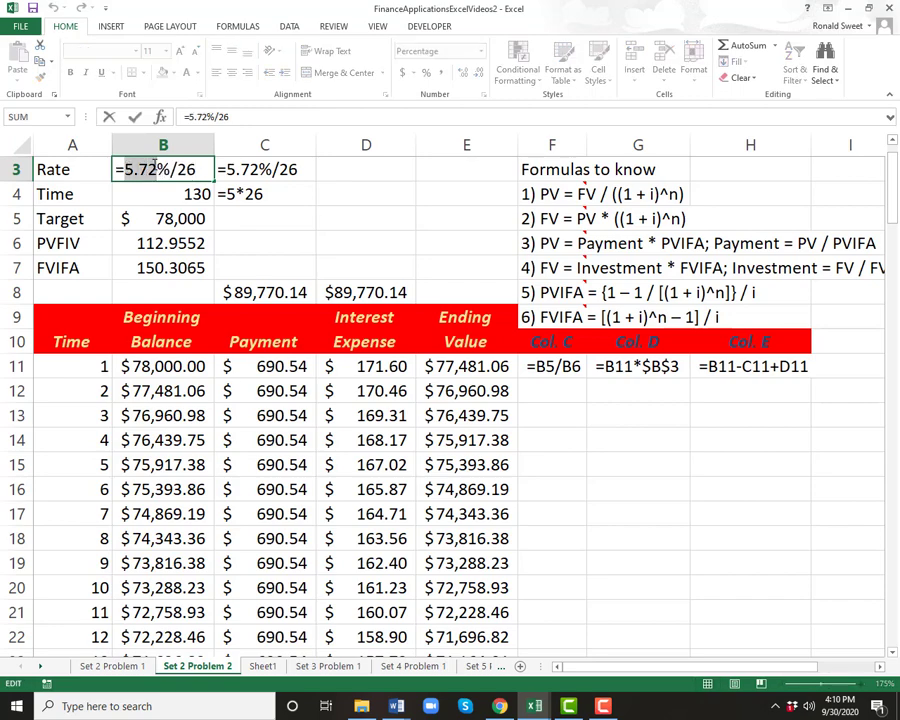
type("6.4")
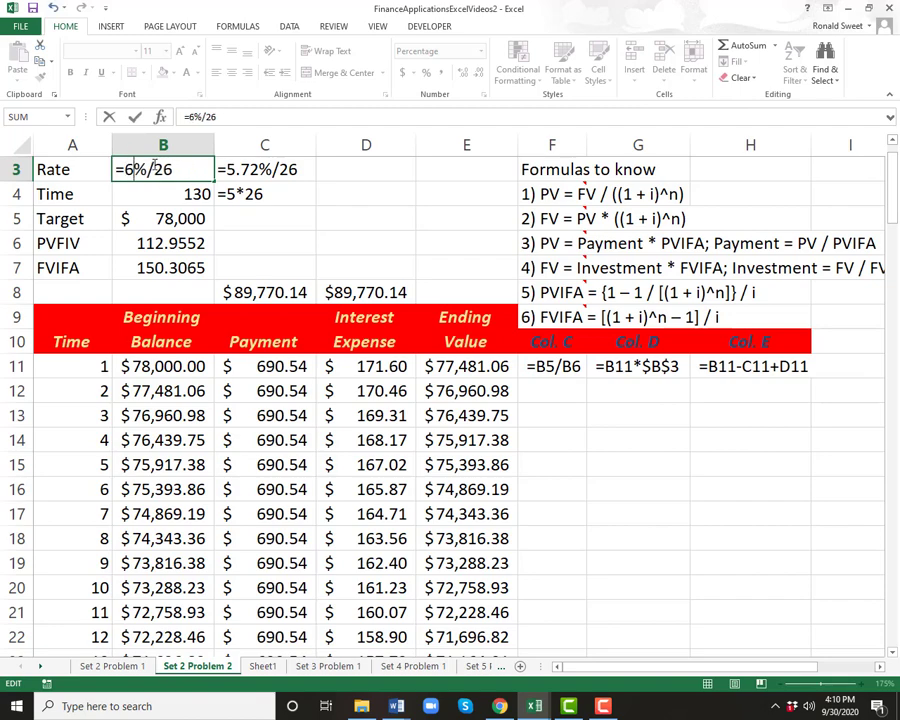
type("0")
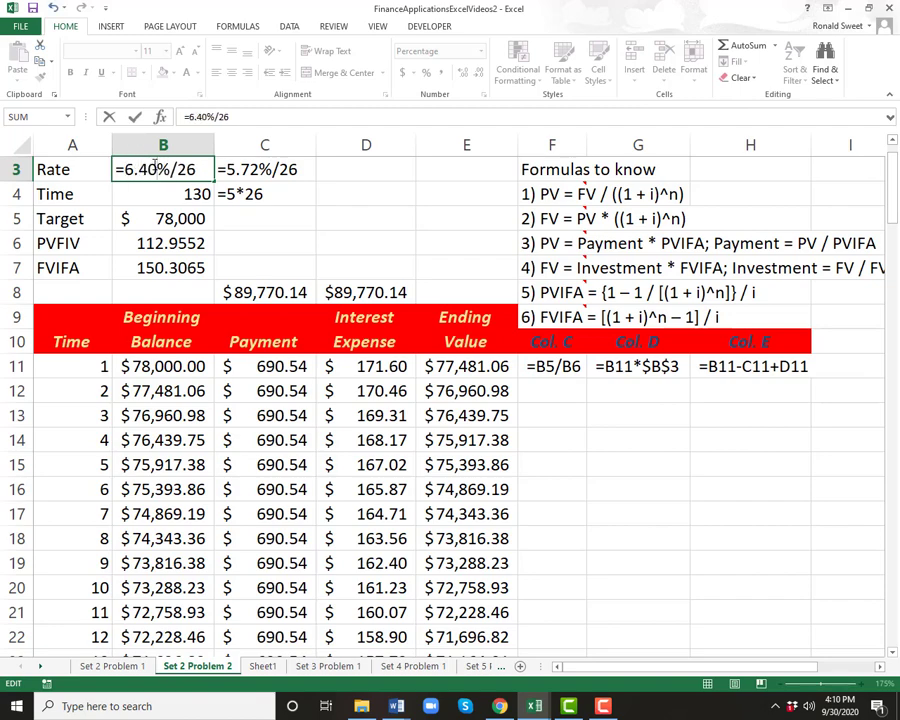
key("Return")
Set the loan target amount in B5 to 76000.
key("Return")
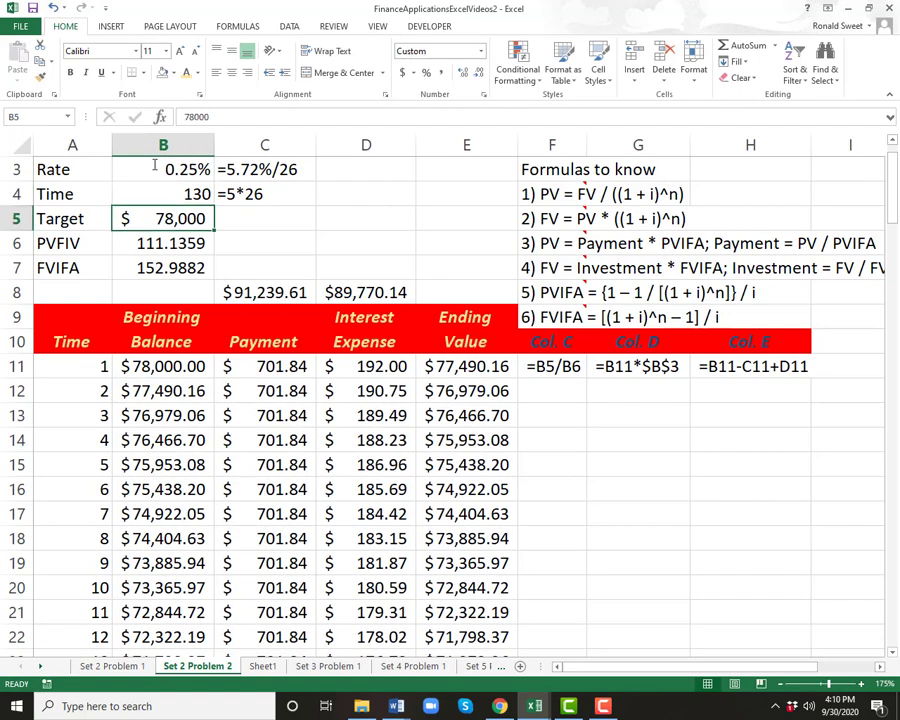
key("F2")
key("Left")
key("Left")
key("Left")
key("BackSpace")
type("6")
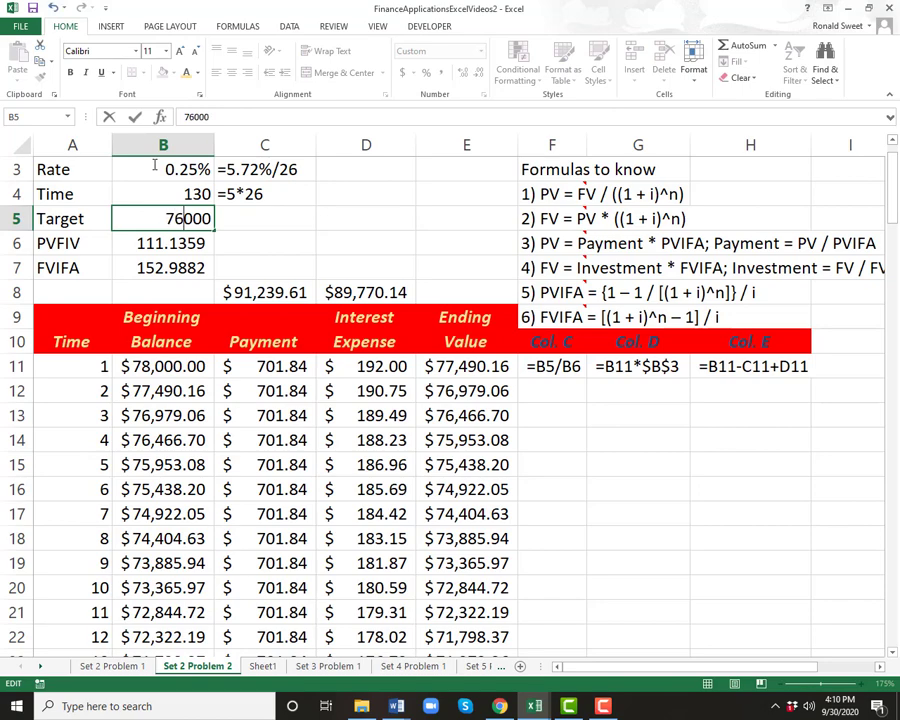
key("Return")
Label the two payment totals "Dealer" in C7 and "Credit Union" in D7 for comparison.
key("Right")
key("Down")
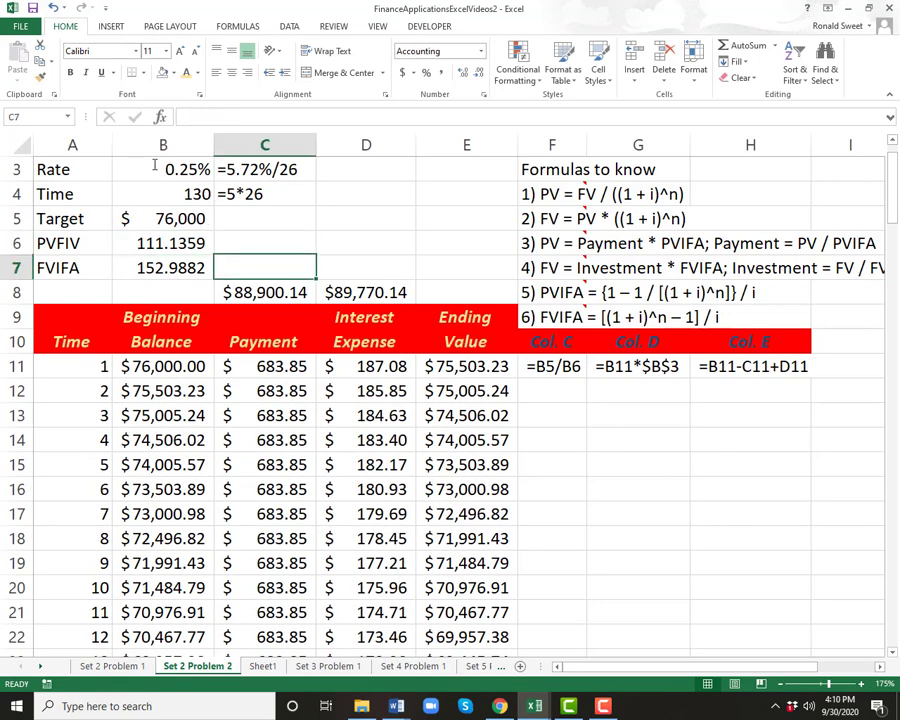
key("Down")
key("Right")
key("Left")
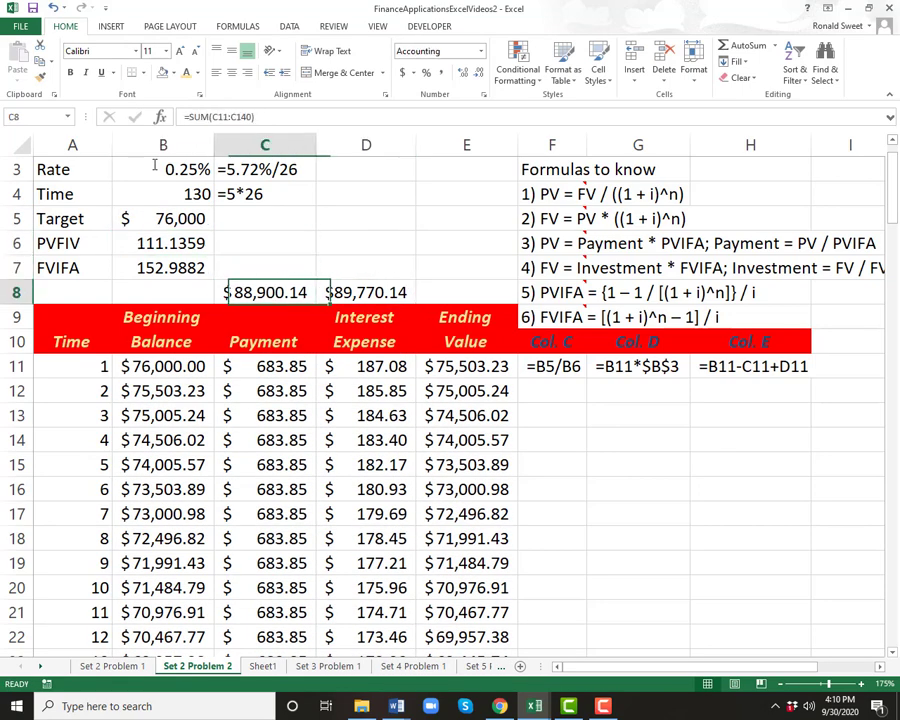
key("Up")
type("Dealer")
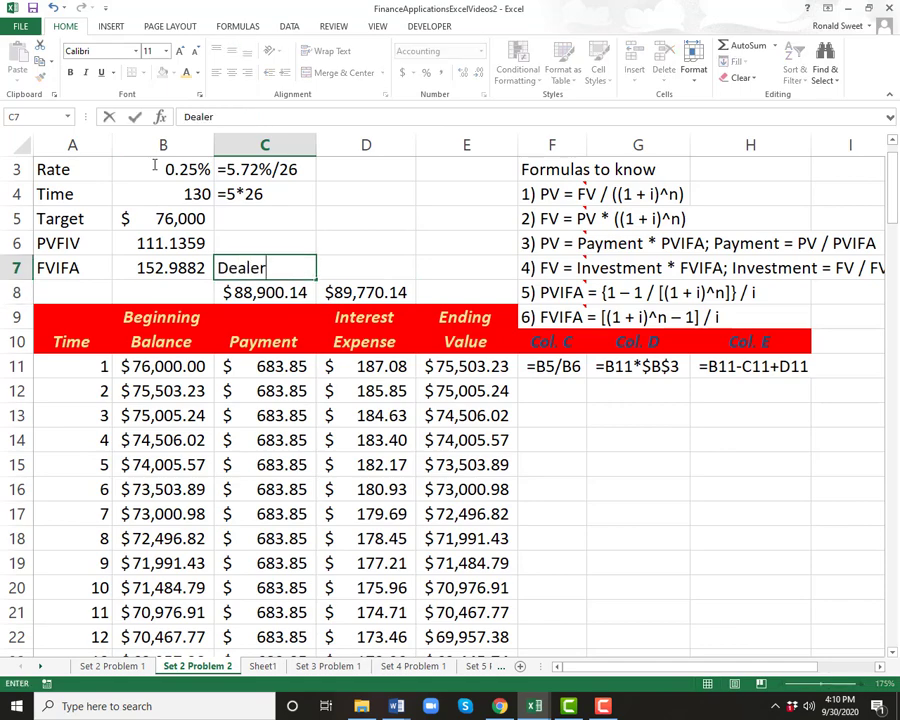
key("Tab")
type("Cre")
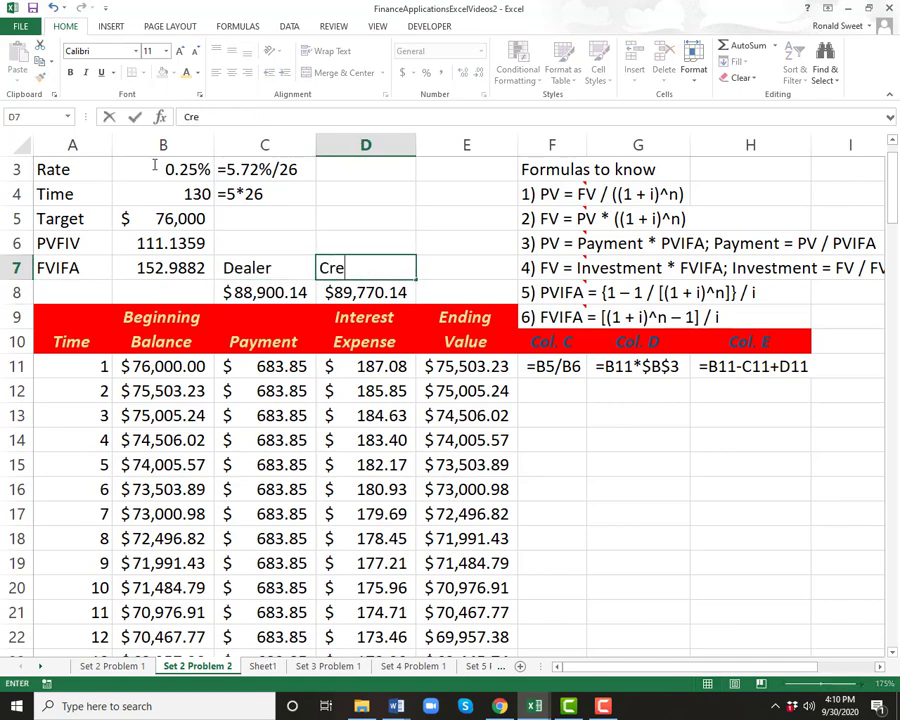
type("dit Union")
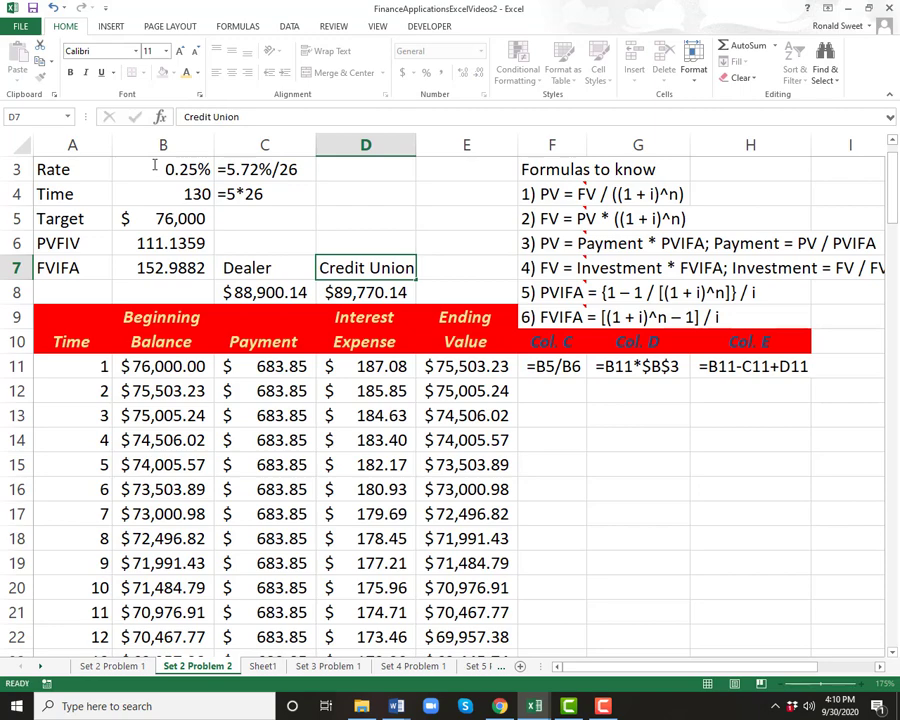
key("Return")
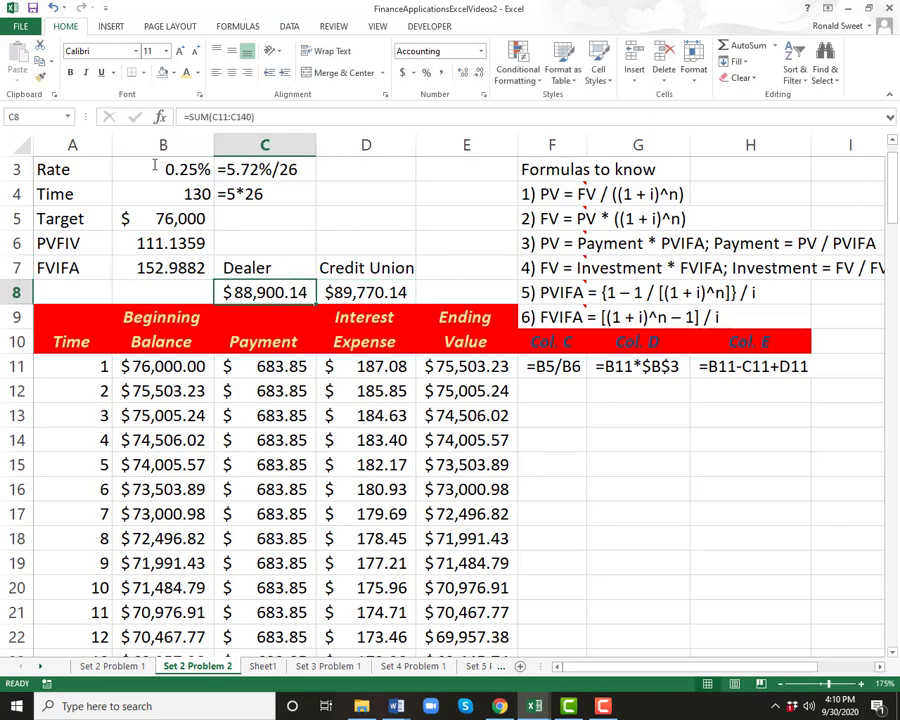
key("Up")
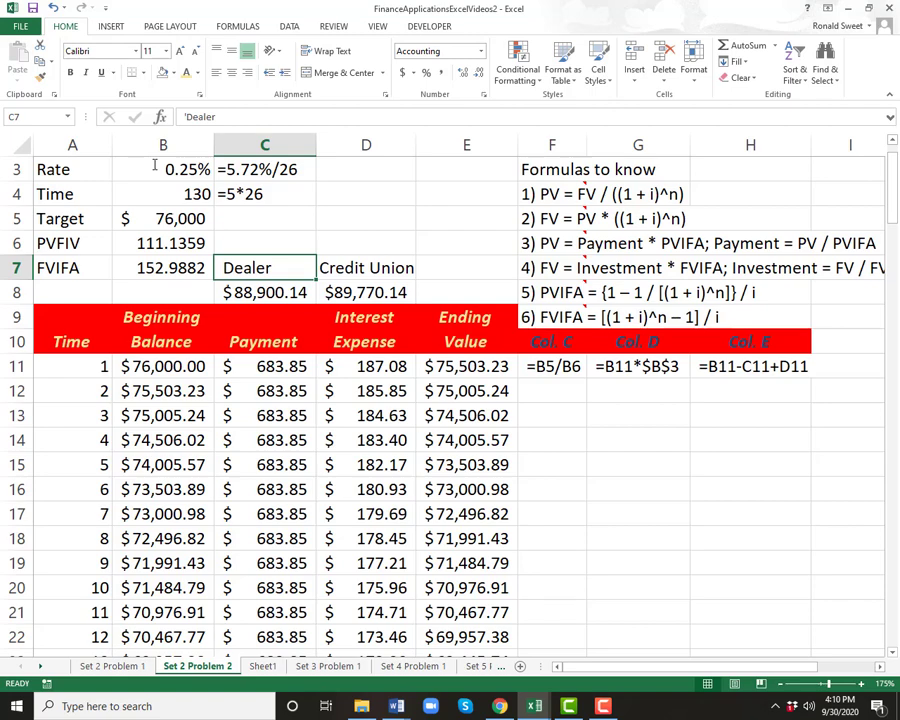
key("Right")
key("Down")
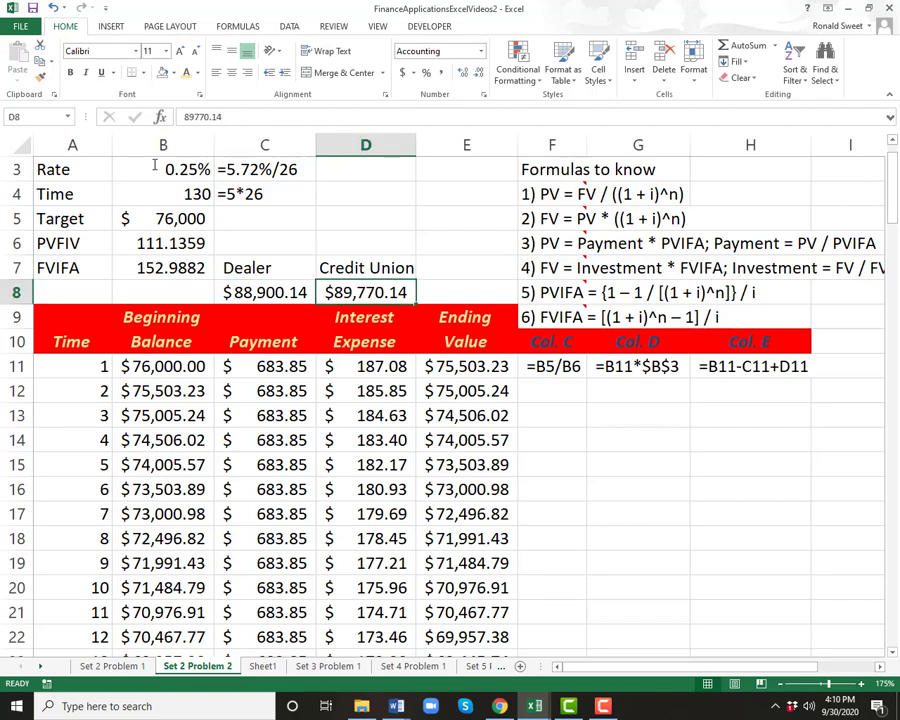
Compare the dealer and credit union payment totals in C8 and D8 against the loan target amount in B5.
key("Left")
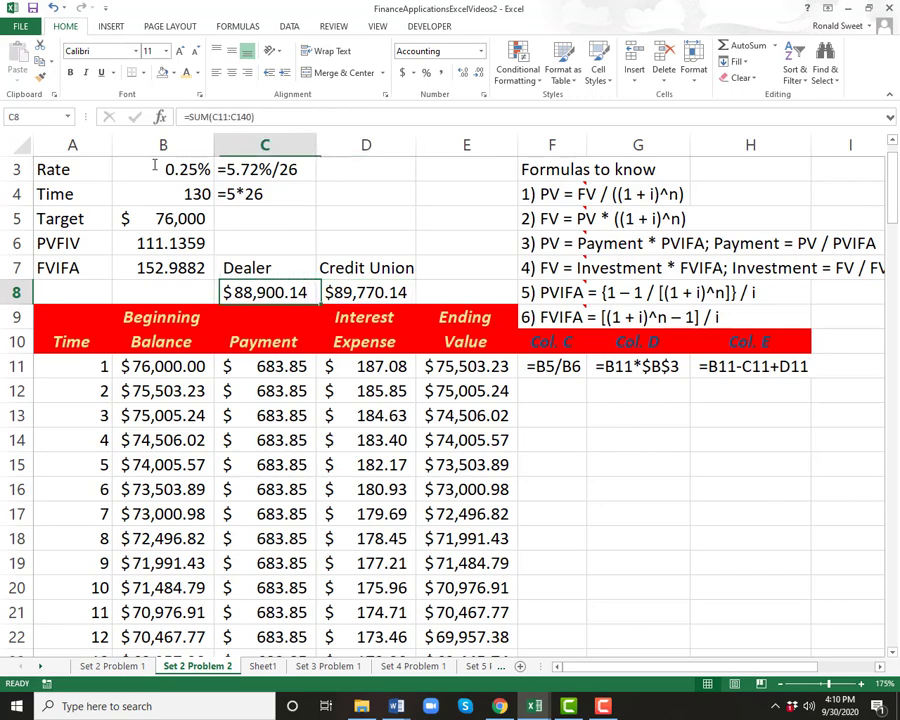
key("Up")
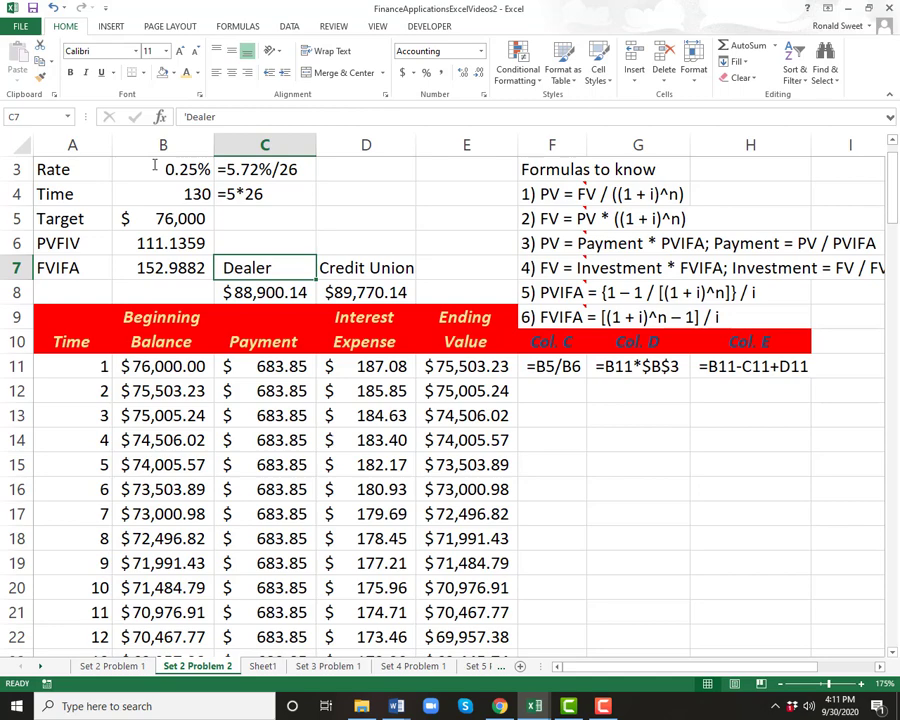
key("Left")
key("Up")
key("Up")
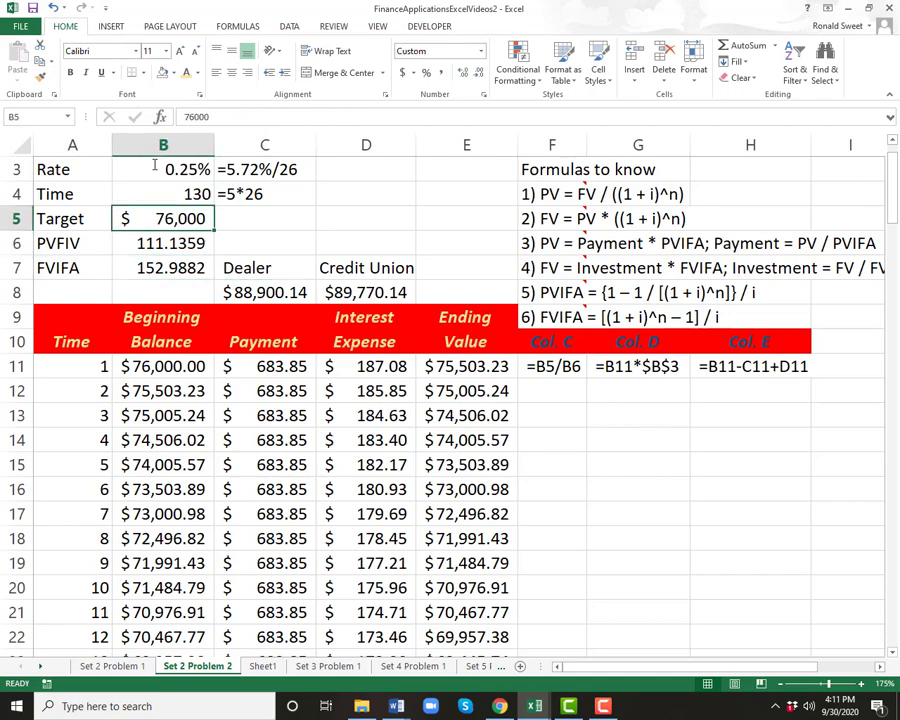
key("Right")
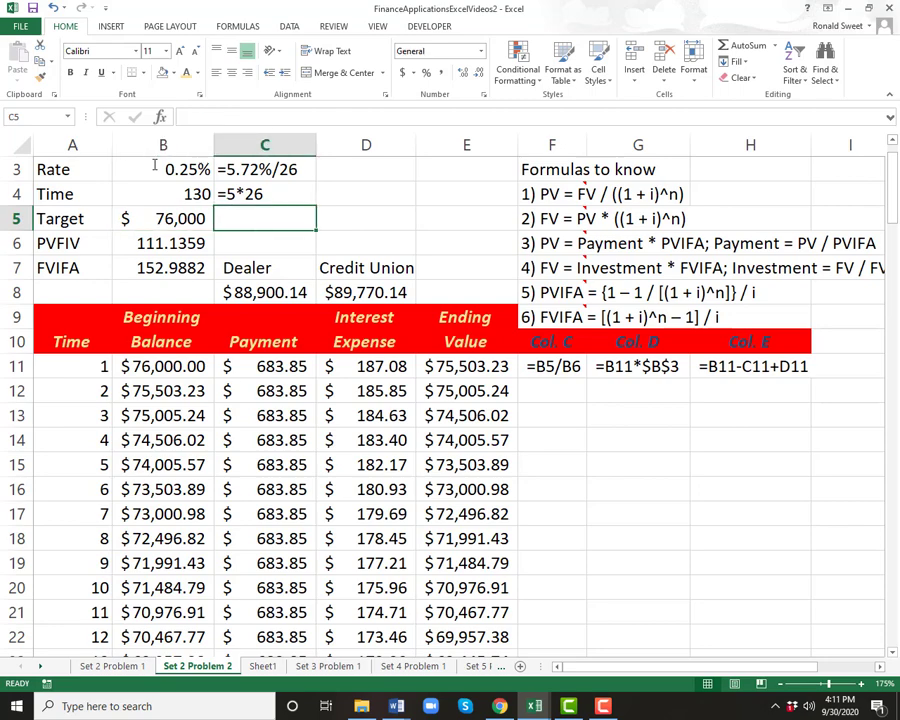
key("Left")
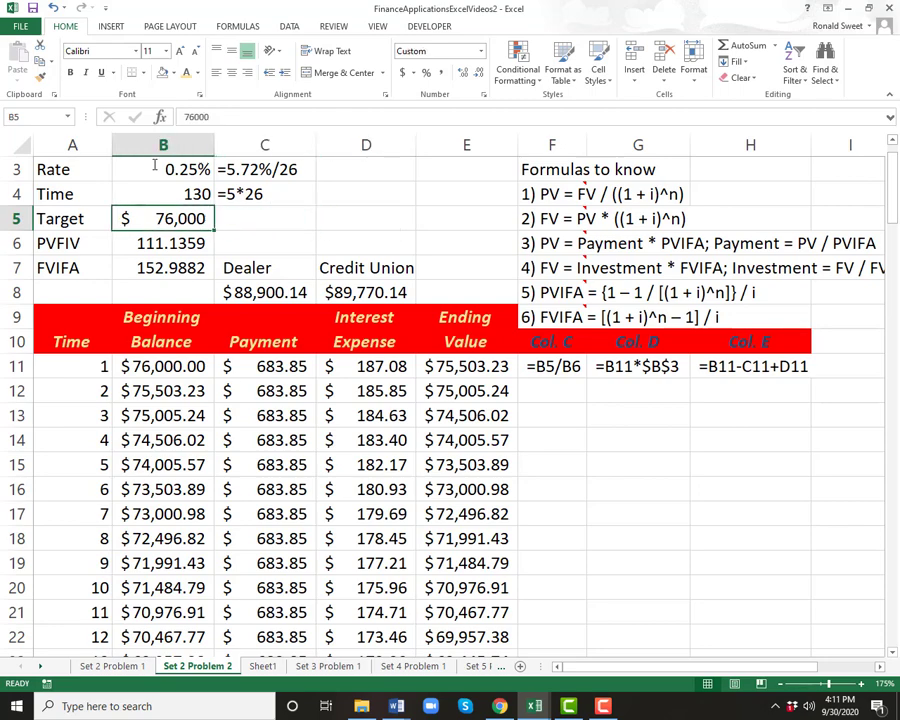
key("Right")
key("Left")
key("Right")
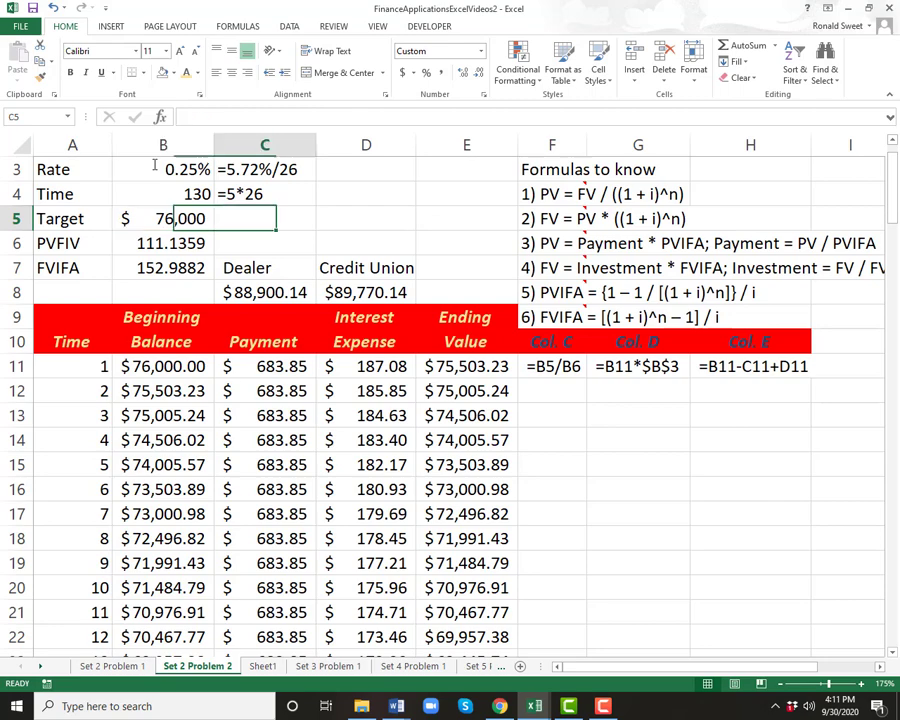
key("Down")
key("Down")
key("Down")
key("Right")
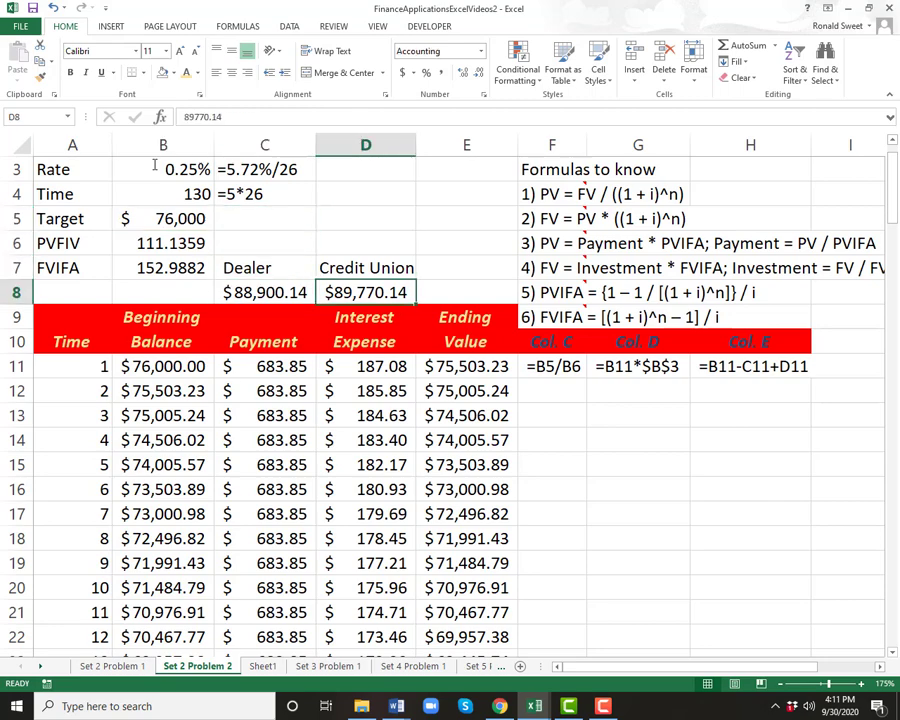
key("Left")
key("Left")
key("Up")
key("Up")
key("Up")
key("Up")
key("Up")
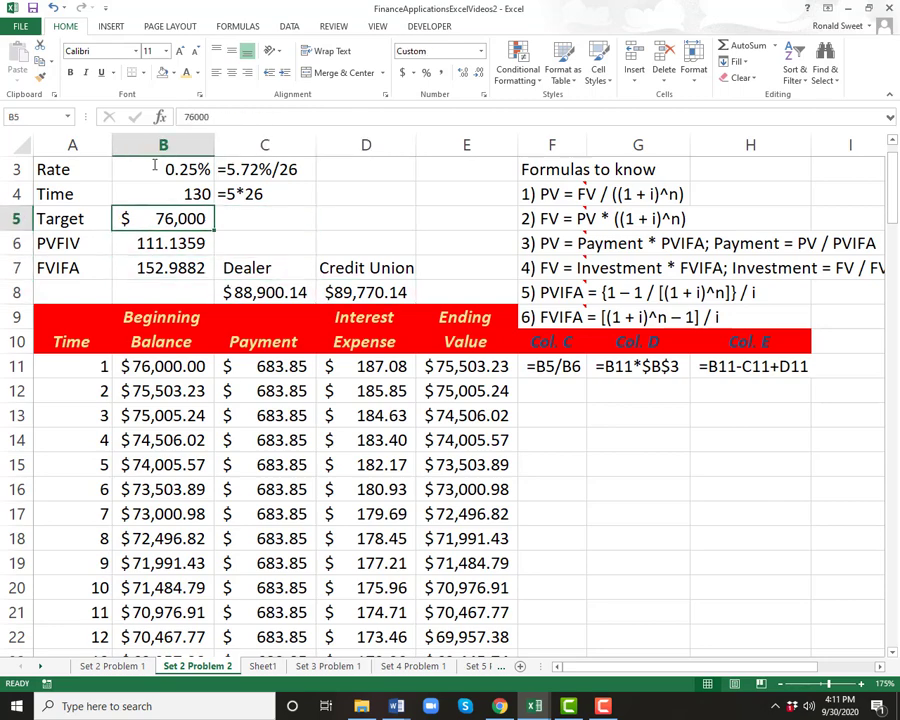
Change the annual interest rate in B3's formula to 5.72%, keeping the division by 26.
key("F2")
key("Escape")
key("Up")
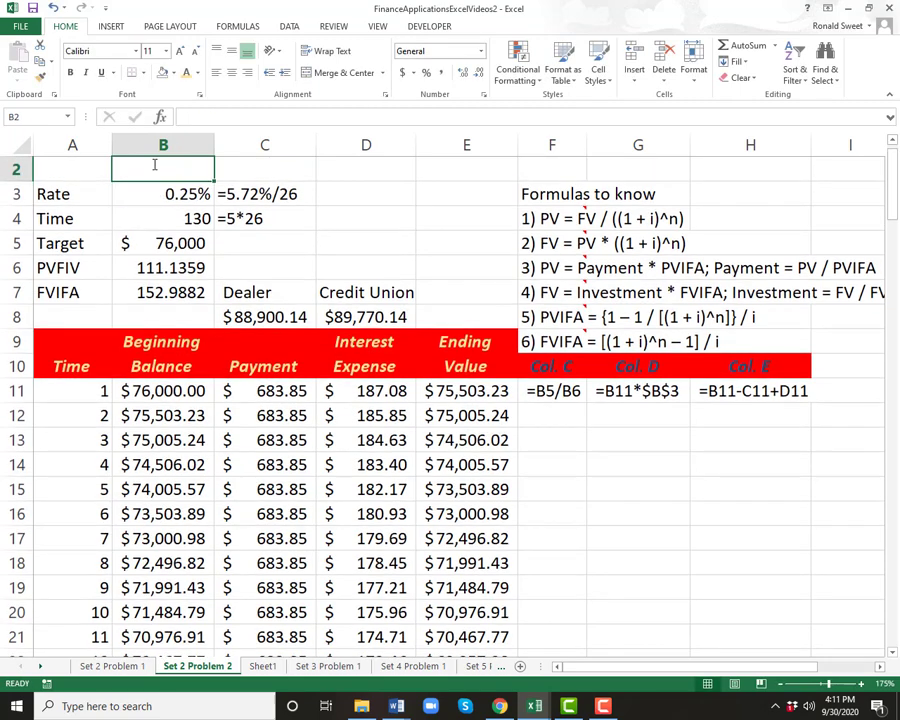
key("Up")
key("Down")
key("Down")
key("F2")
key("Home")
key("Right")
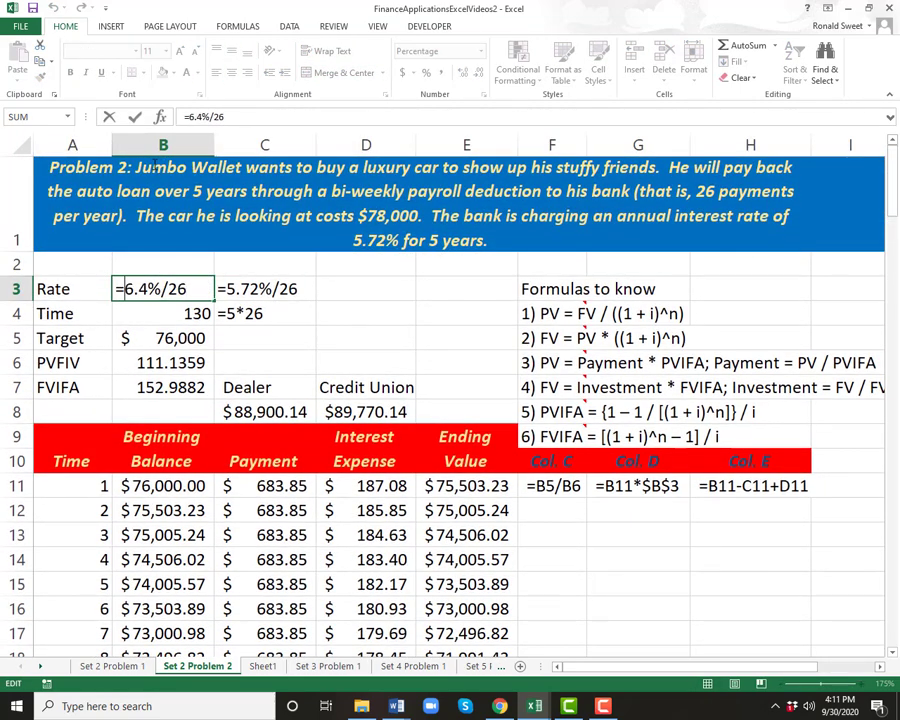
key("Delete")
key("Delete")
key("Delete")
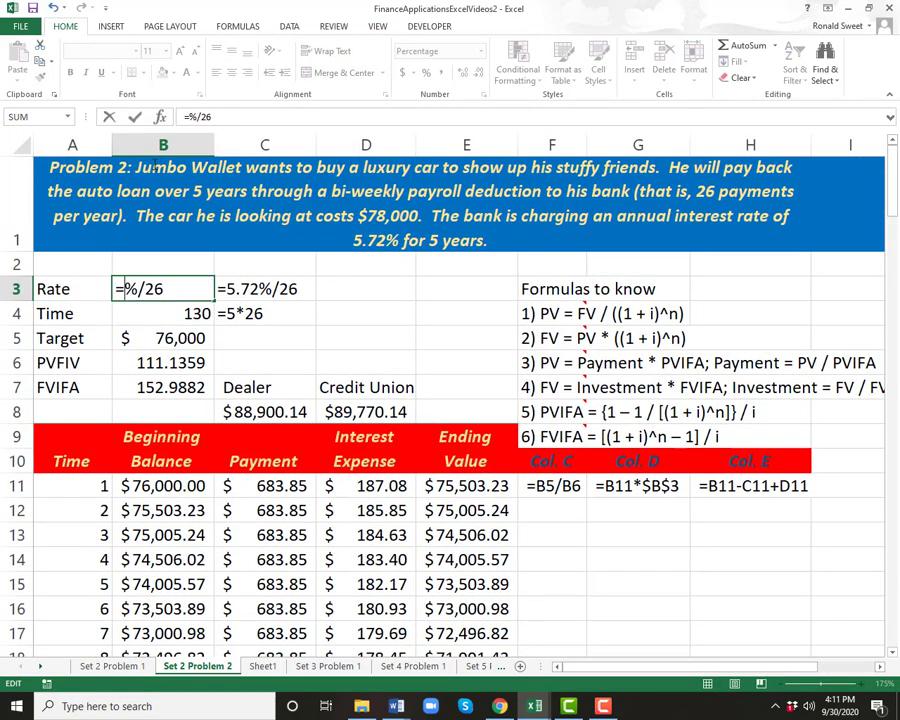
type("5.72")
key("Return")
key("Return")
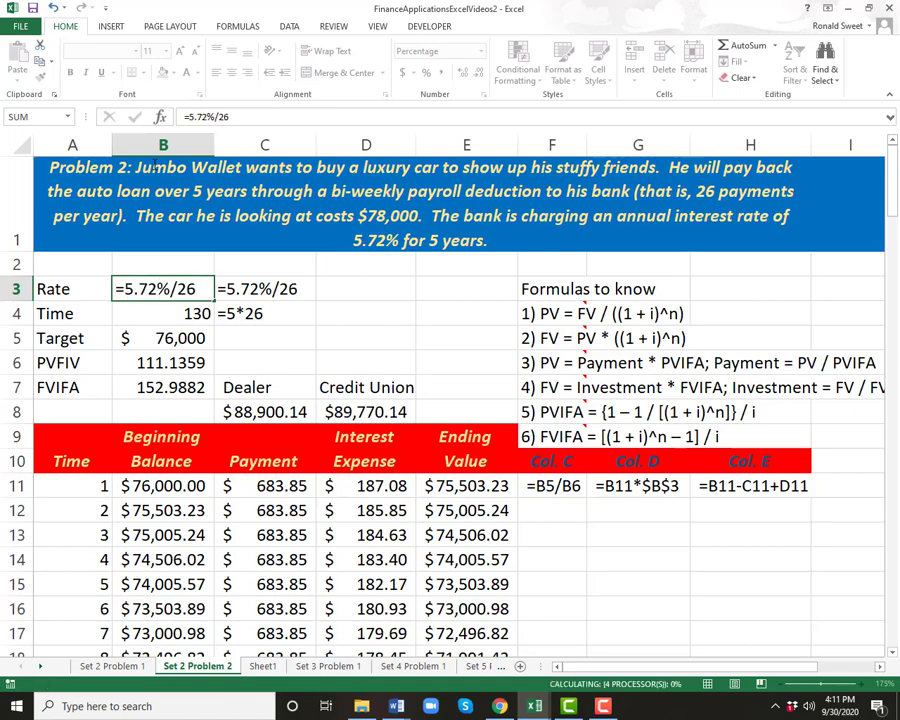
Set the loan target amount in B5 to 78000.
key("F2")
key("Home")
key("Right")
key("Delete")
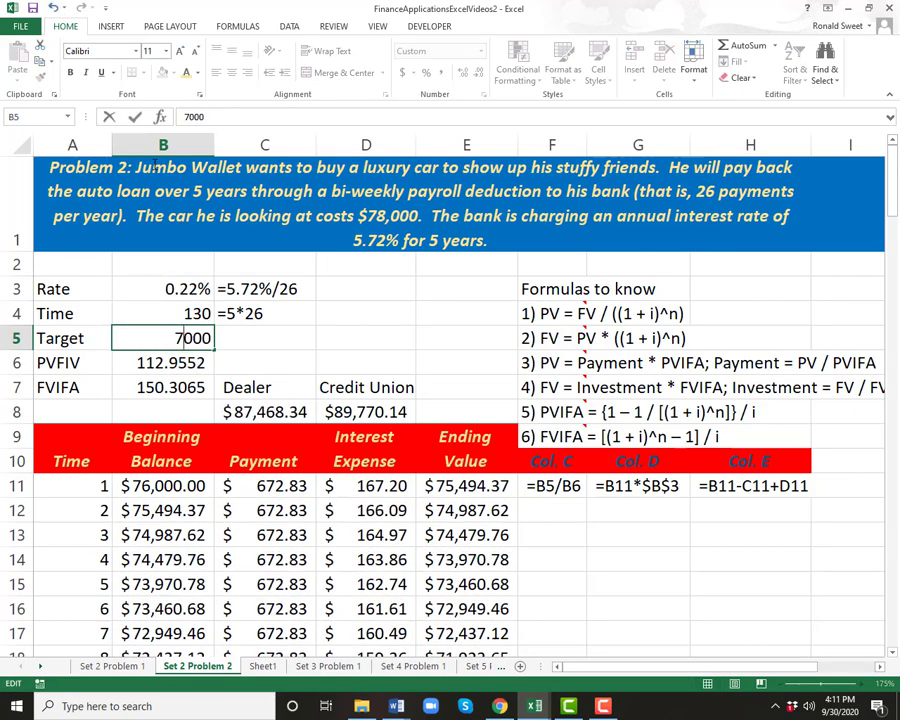
type("8")
key("Return")
Clear the Dealer and Credit Union labels and their payment totals from C7:D8.
key("Right")
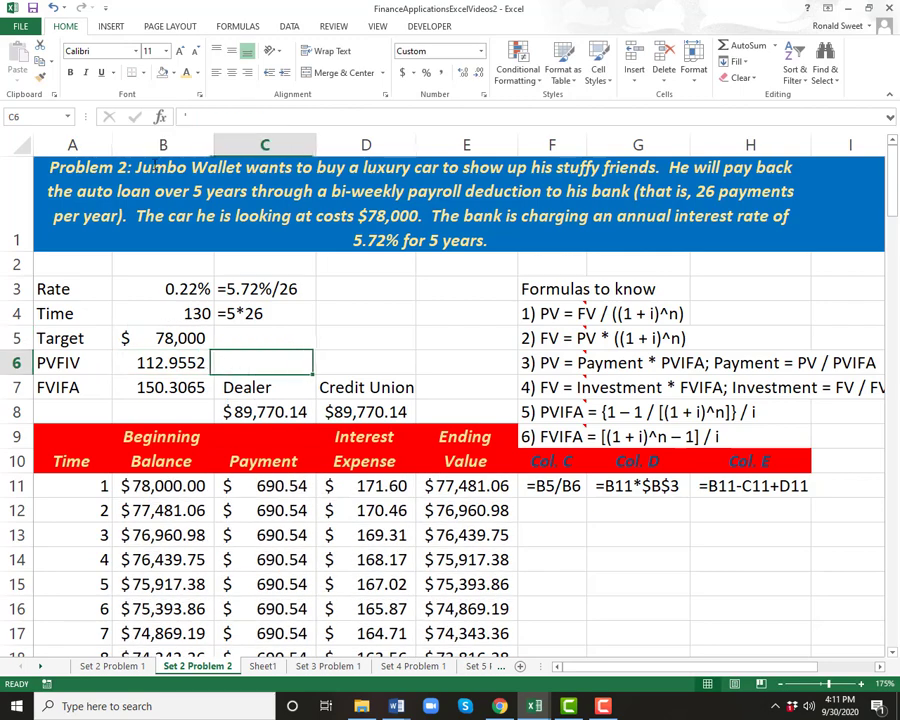
key("Down")
key("Down")
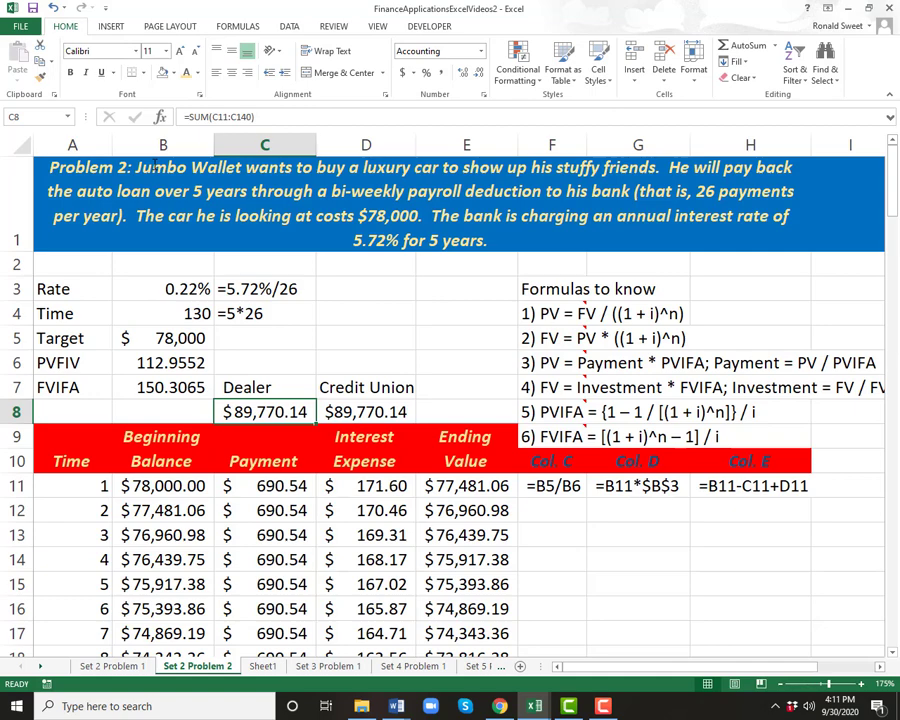
key("Right")
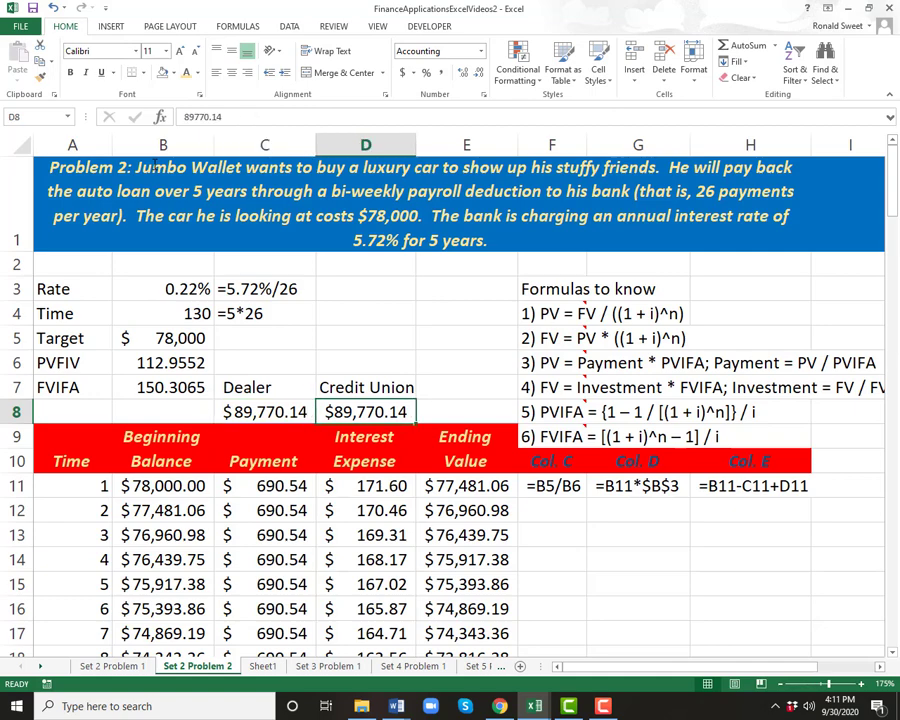
key("Up")
key("Left")
key("shift+Right")
key("shift+Down")
key("Delete")
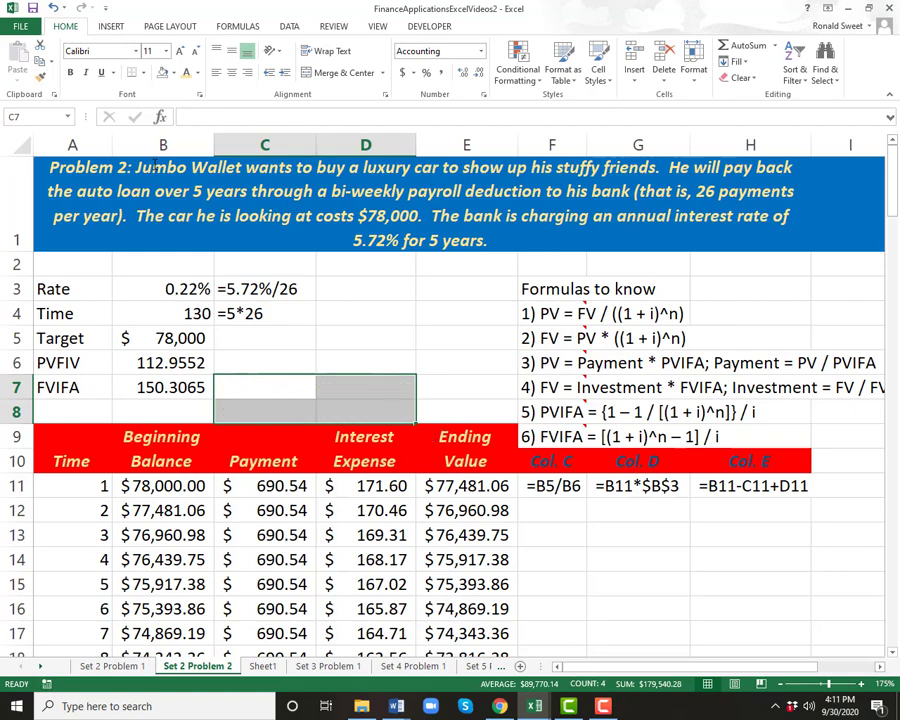
key("Down")
key("Down")
key("Left")
key("Left")
key("Right")
key("Right")
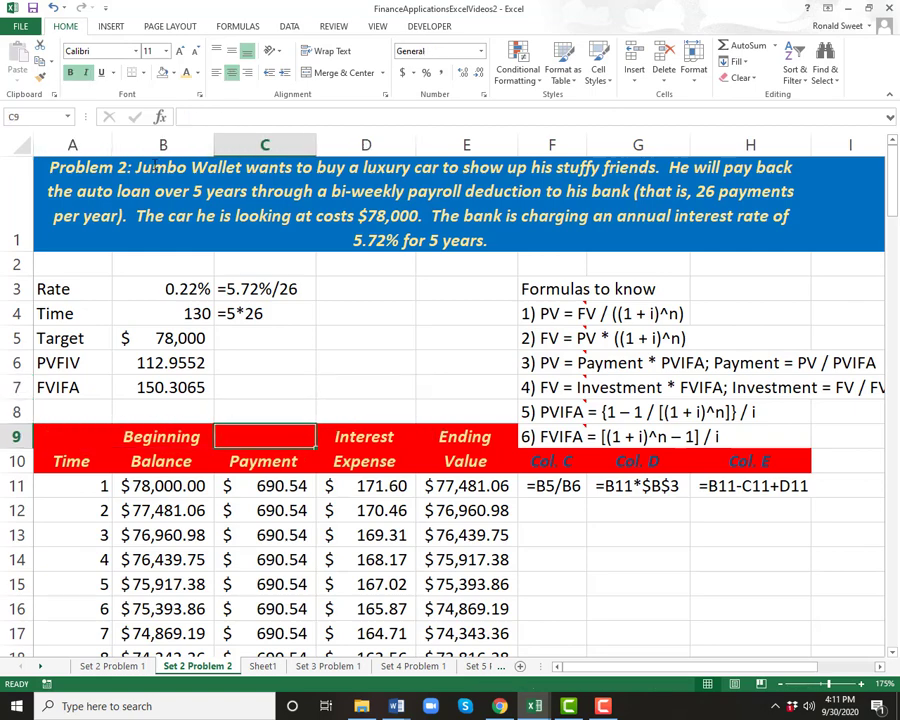
key("Right")
key("Right")
key("Down")
key("Left")
key("Left")
key("Left")
key("Left")
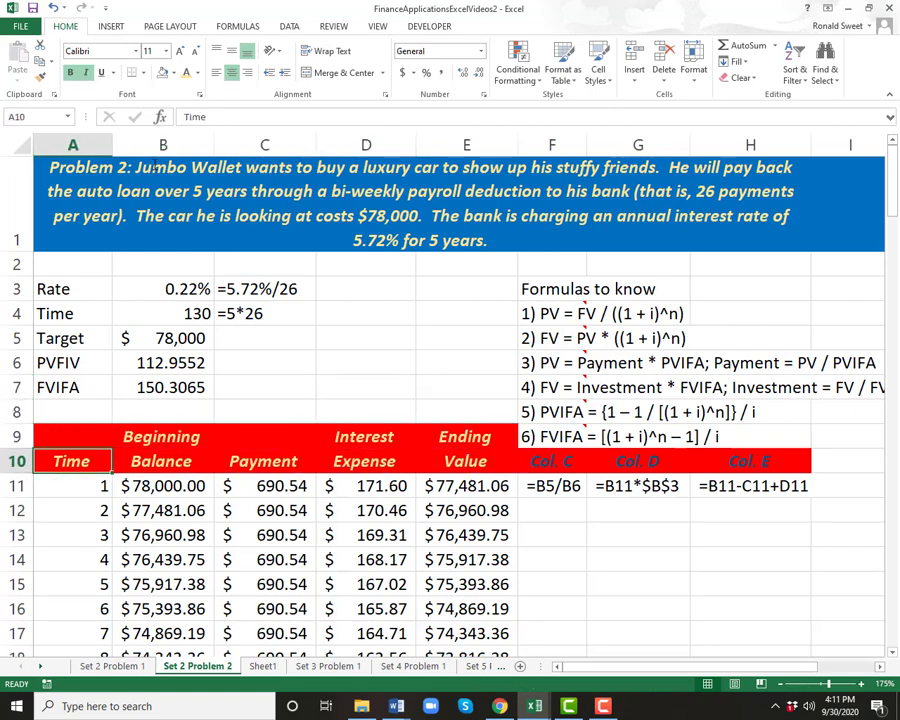
left_click(155, 169)
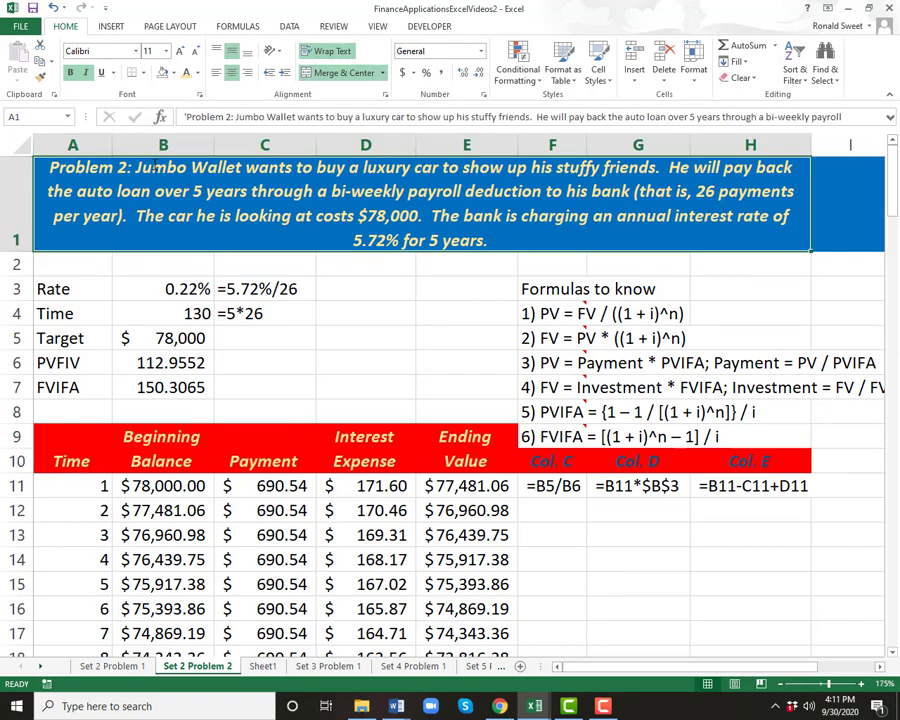
left_click(571, 590)
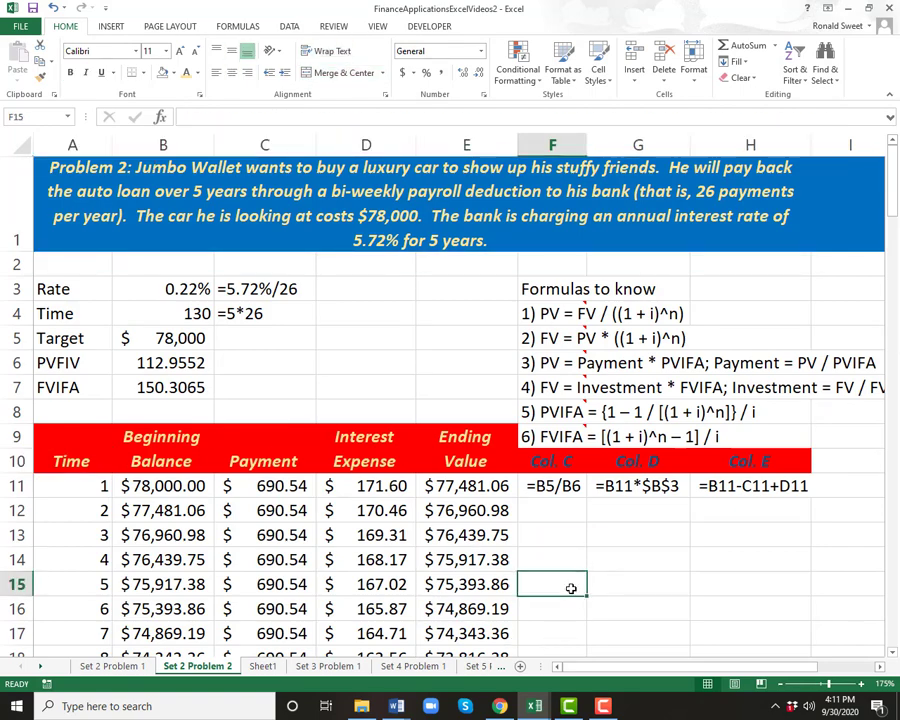